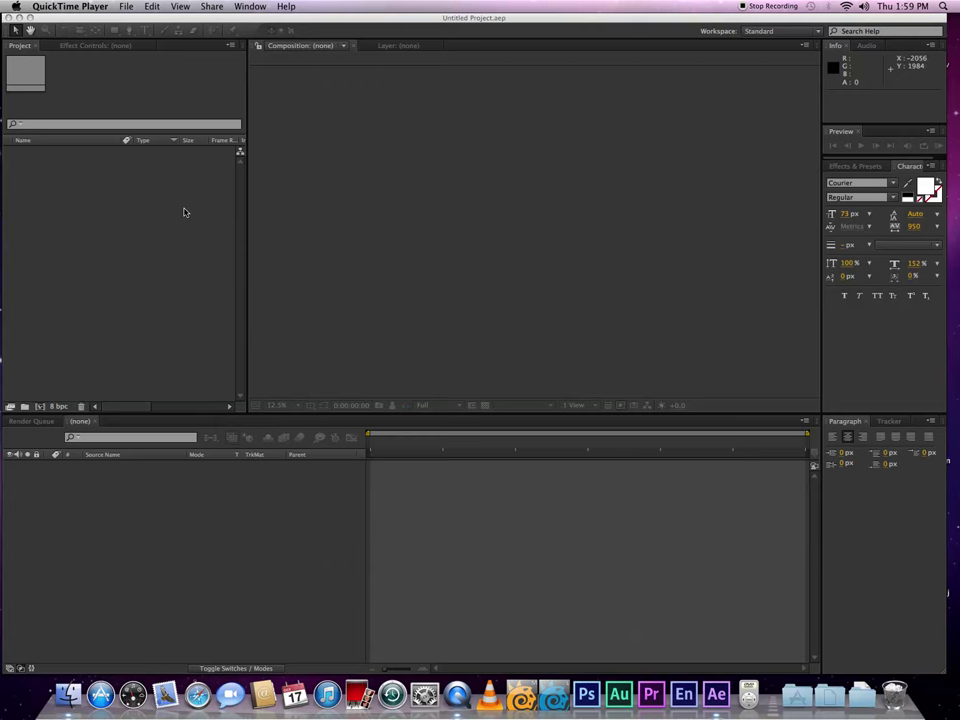
# Step: Create a composition named G with the NTSC DV preset (720×480) and a 15-second duration
pyautogui.click(184, 212)
pyautogui.press('super+n')
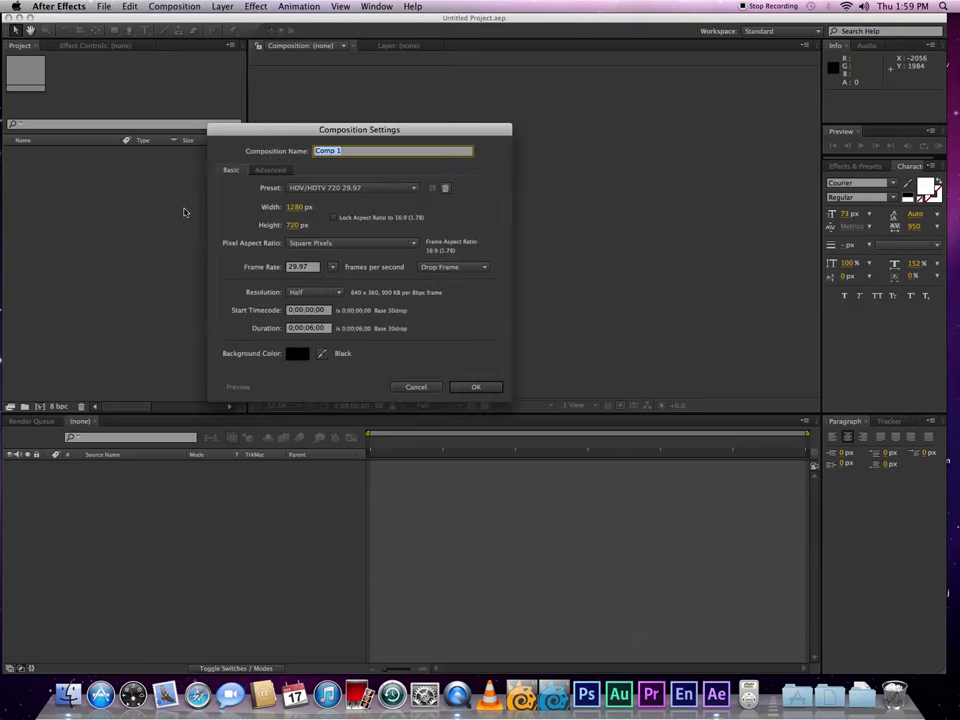
pyautogui.write('C')
pyautogui.click(345, 188)
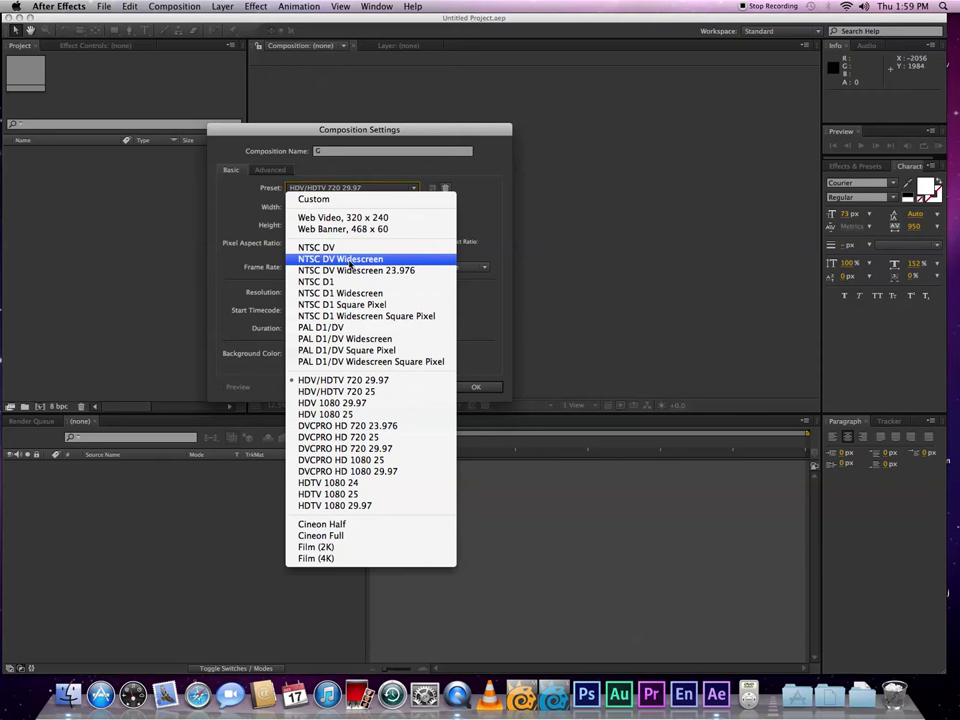
pyautogui.click(336, 247)
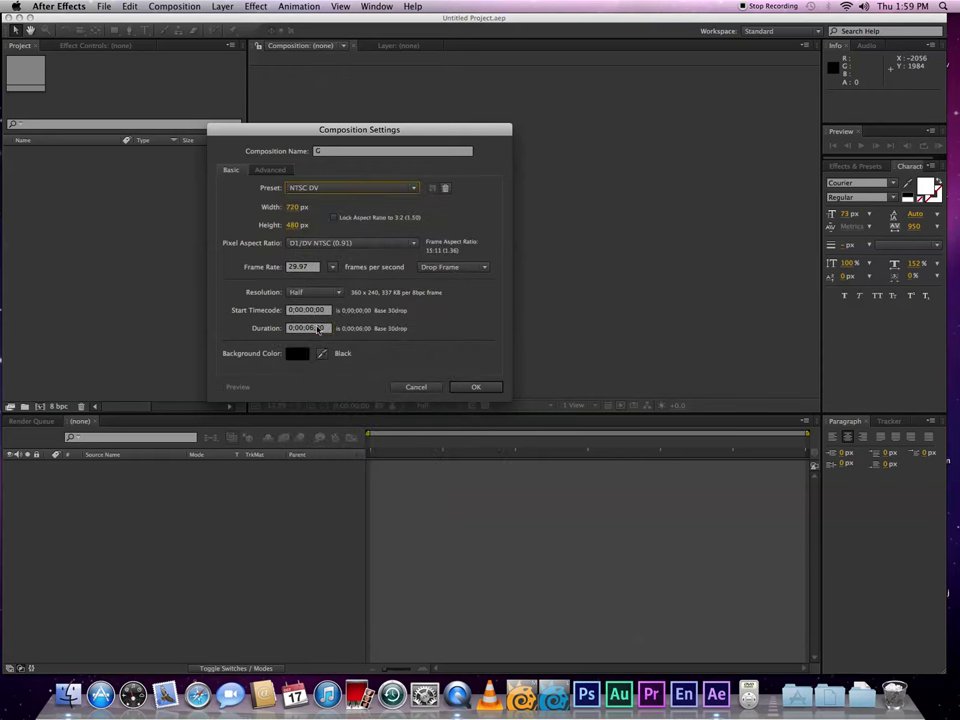
pyautogui.click(317, 329)
pyautogui.write('15')
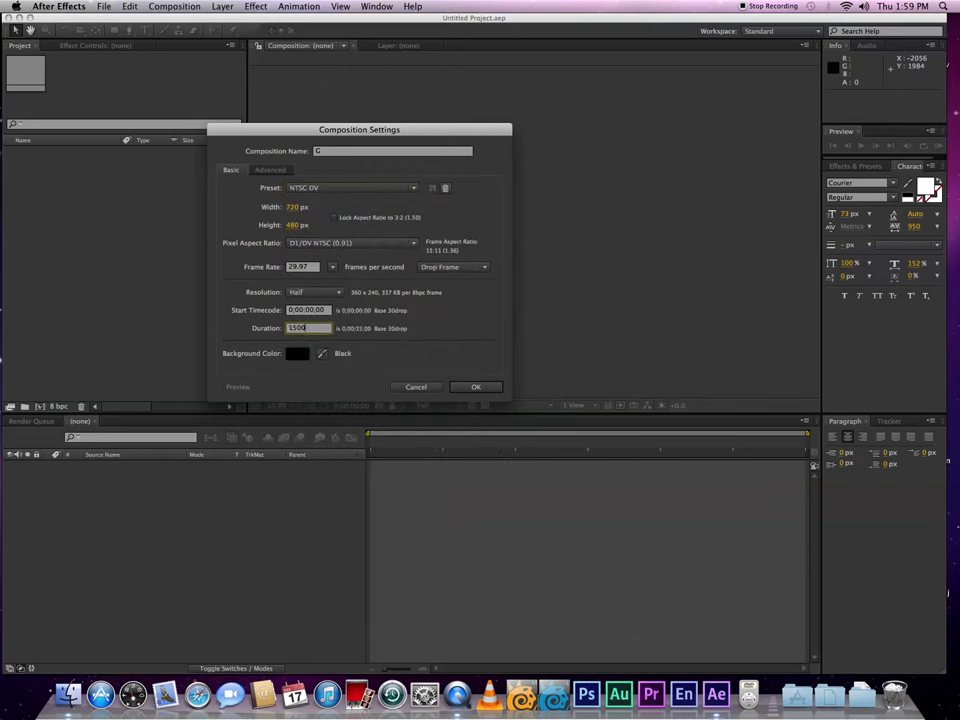
pyautogui.write('00')
pyautogui.press('Return')
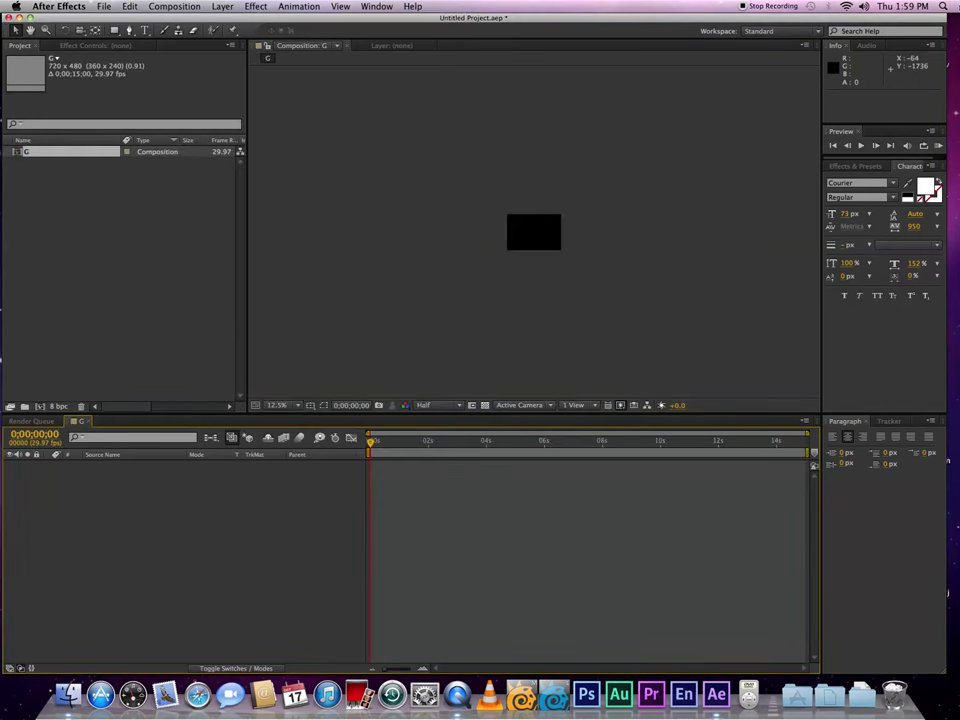
# Step: Import files.aep from the NO NAME drive's Tutorial folder and dismiss the missing-files warning
pyautogui.click(104, 6)
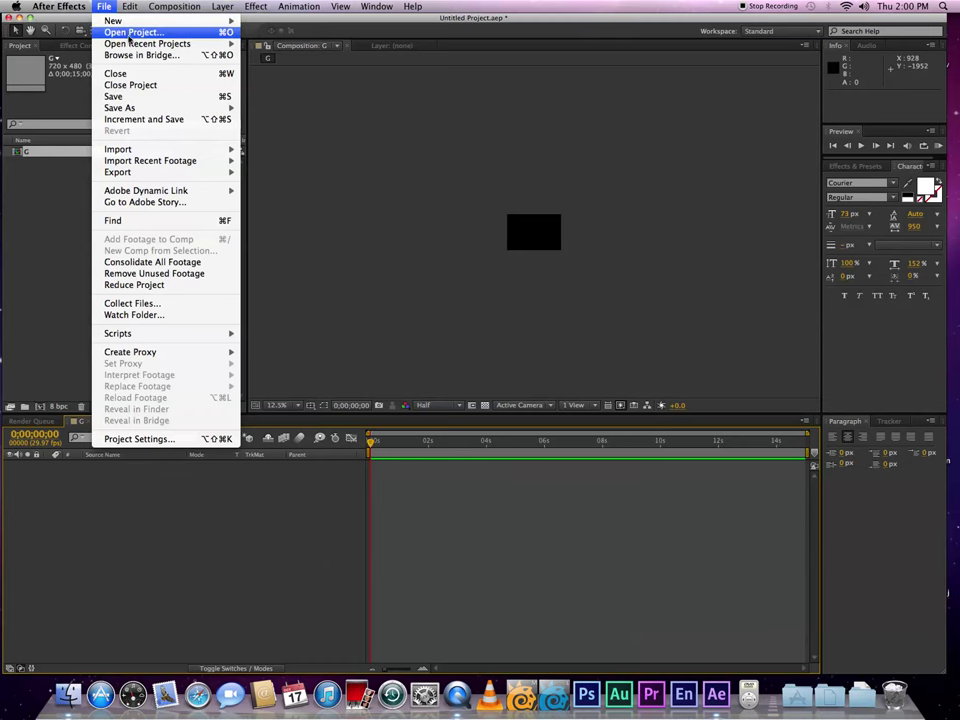
pyautogui.moveTo(130, 47)
pyautogui.moveTo(220, 149)
pyautogui.click(271, 149)
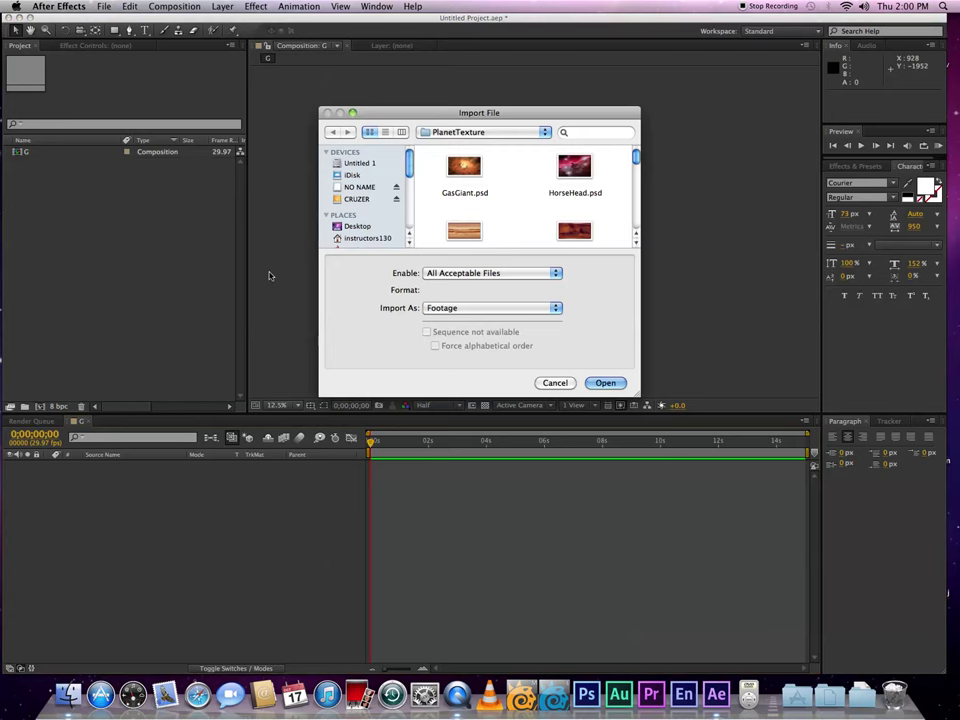
pyautogui.click(362, 187)
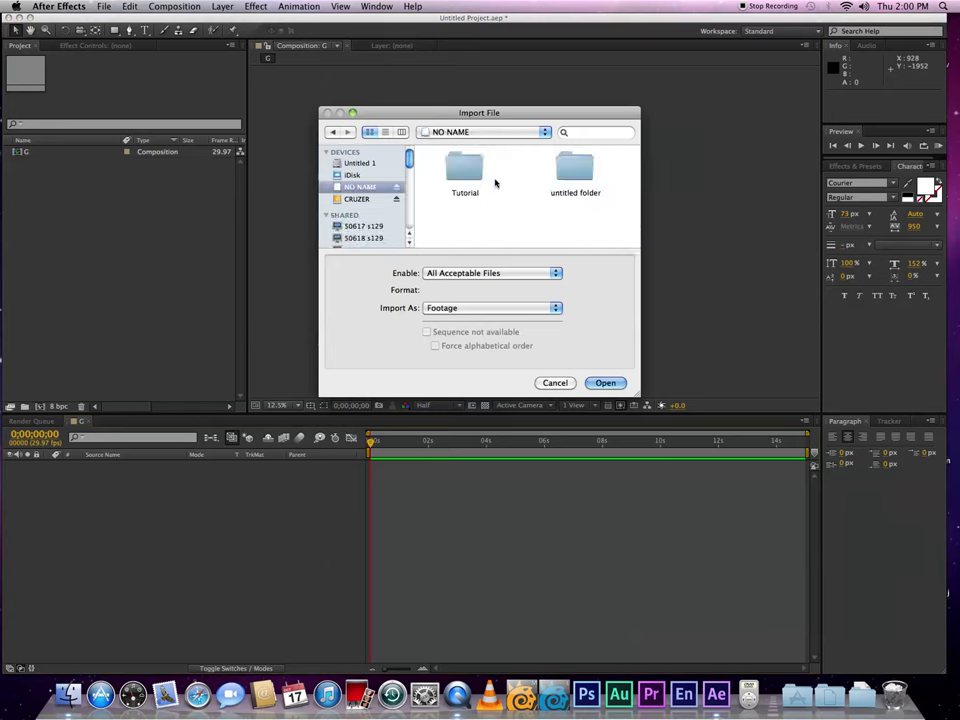
pyautogui.doubleClick(463, 167)
pyautogui.click(576, 172)
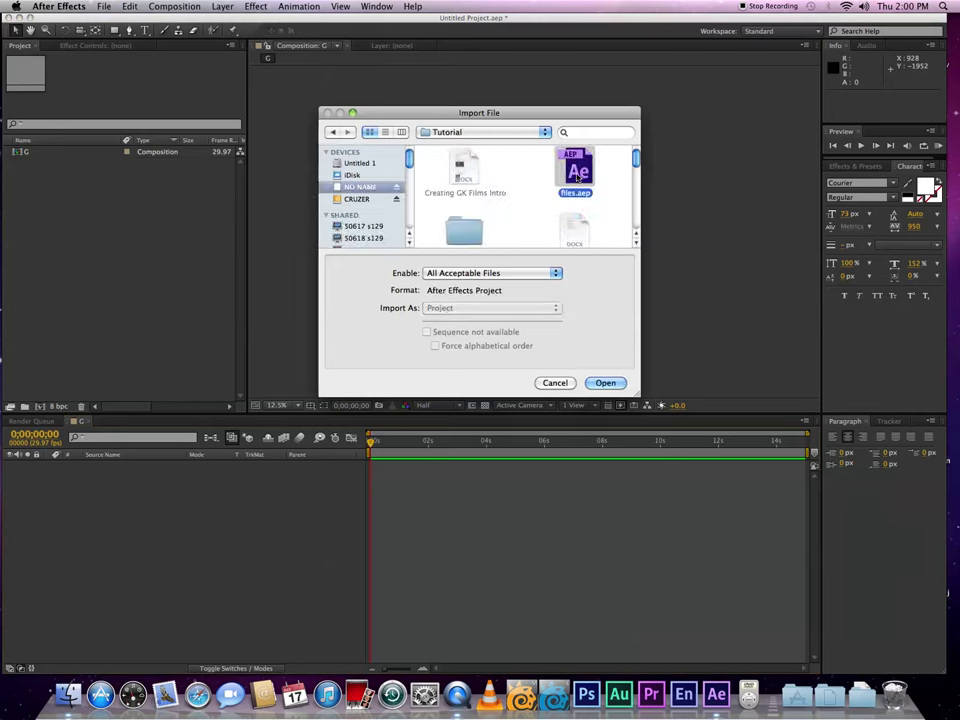
pyautogui.click(606, 382)
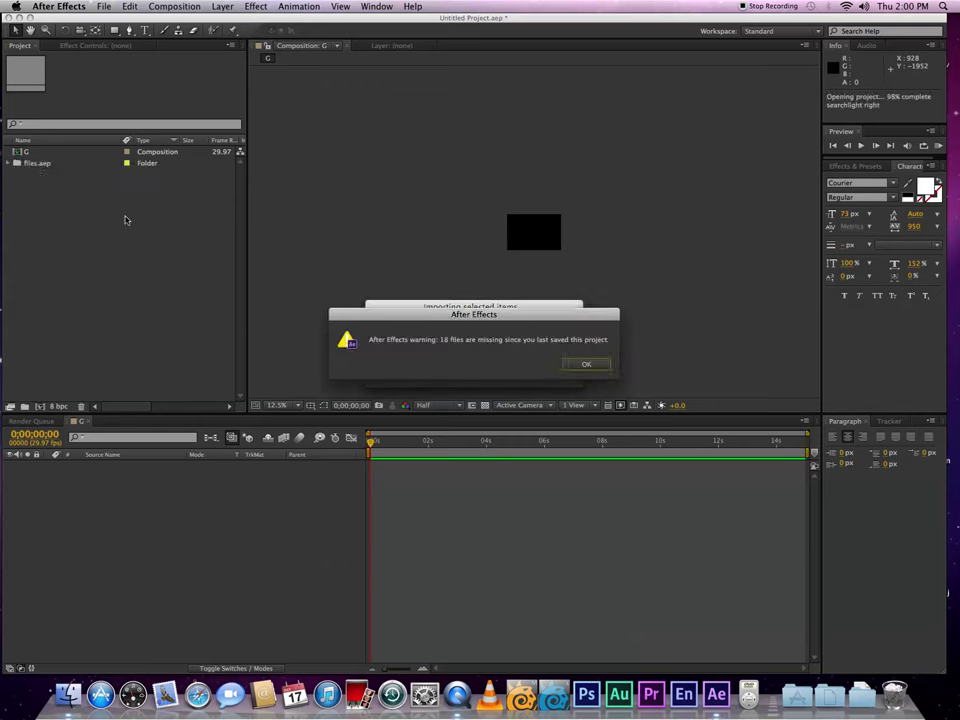
pyautogui.click(579, 364)
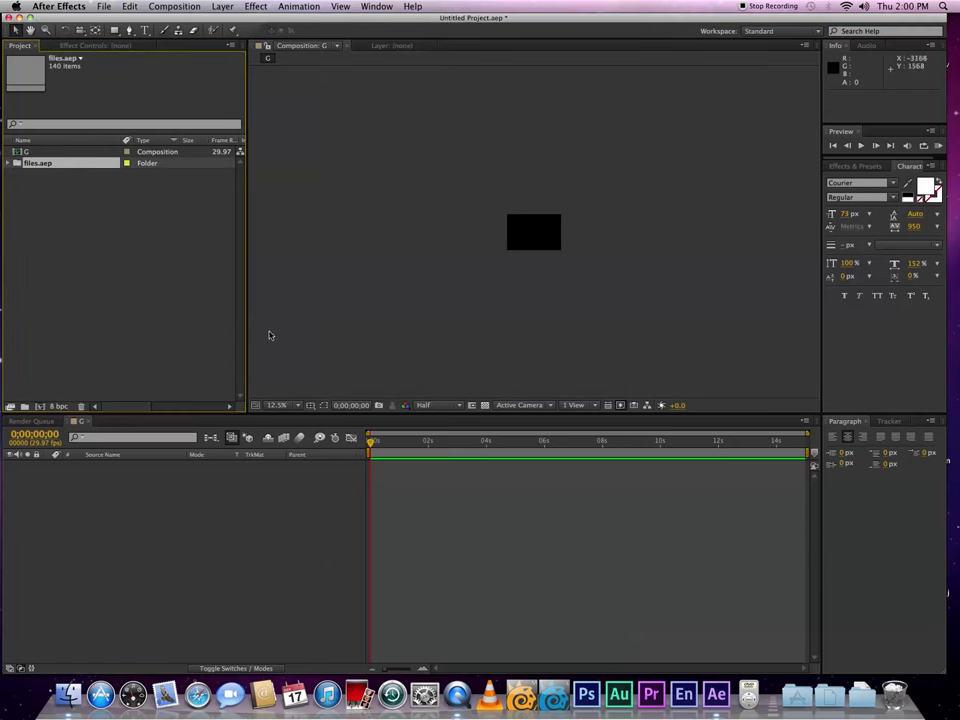
# Step: Open the imported G composition and close the Element 3D relink prompts without relinking
pyautogui.click(10, 163)
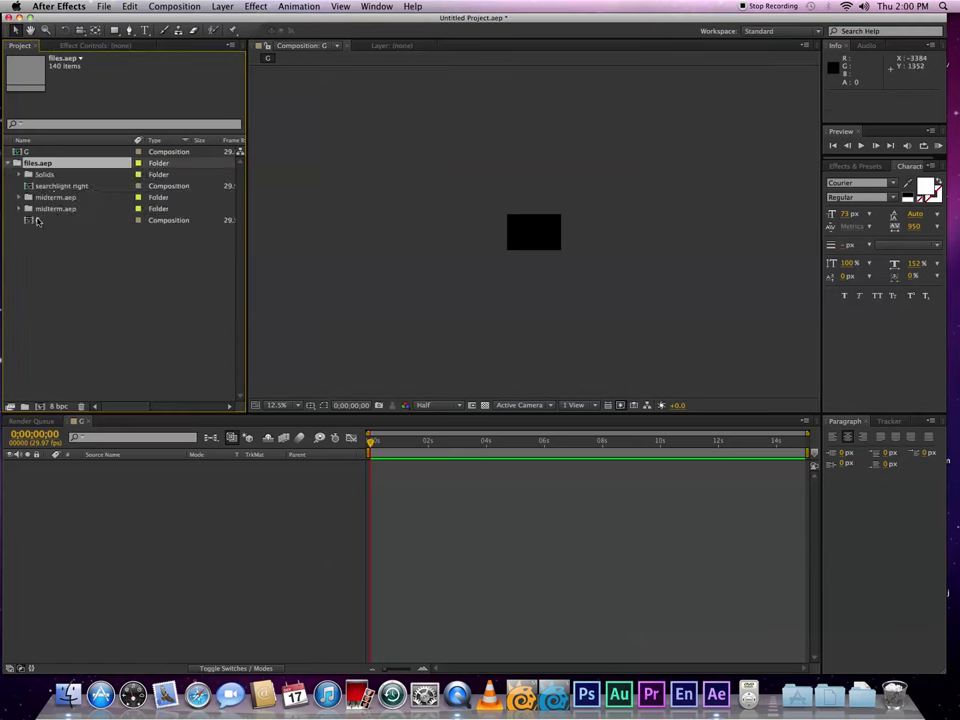
pyautogui.click(33, 220)
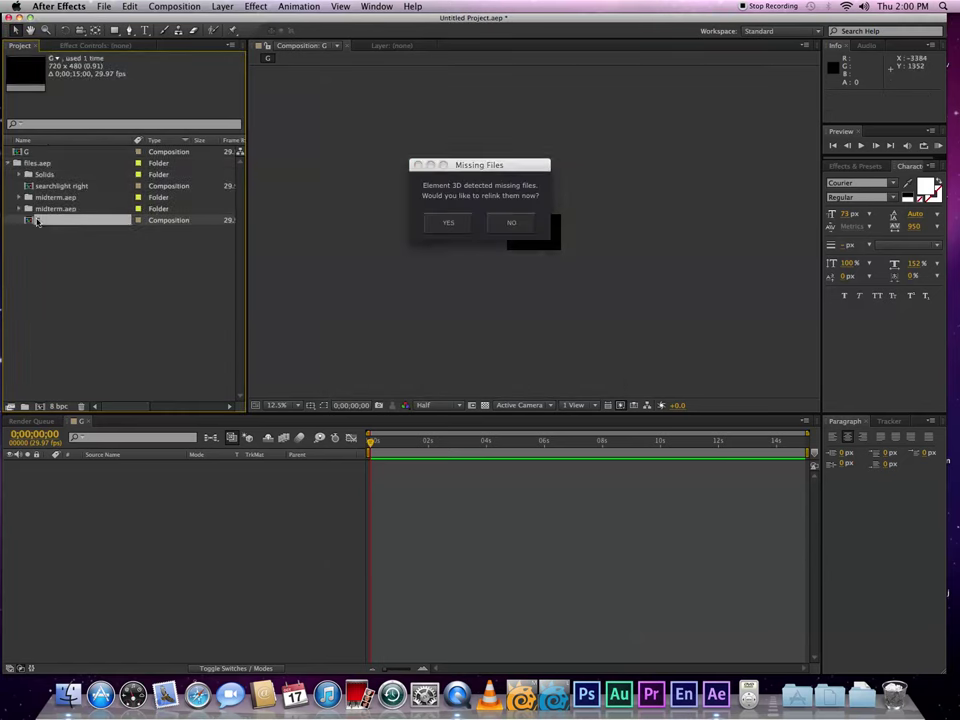
pyautogui.click(465, 224)
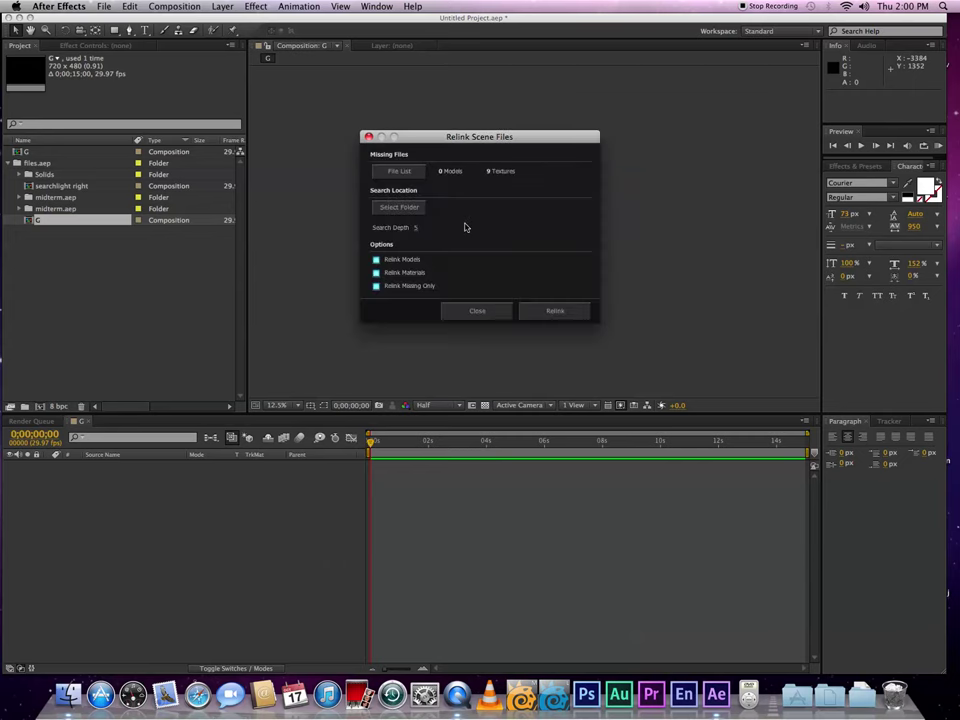
pyautogui.click(532, 311)
pyautogui.click(474, 216)
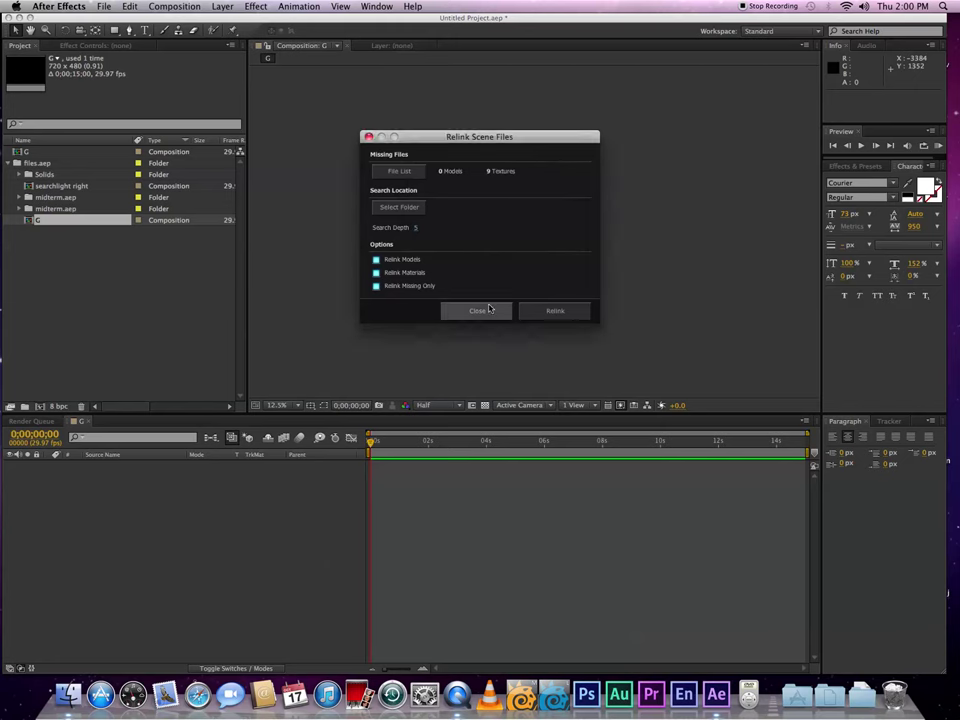
pyautogui.click(489, 310)
pyautogui.click(467, 223)
pyautogui.click(489, 311)
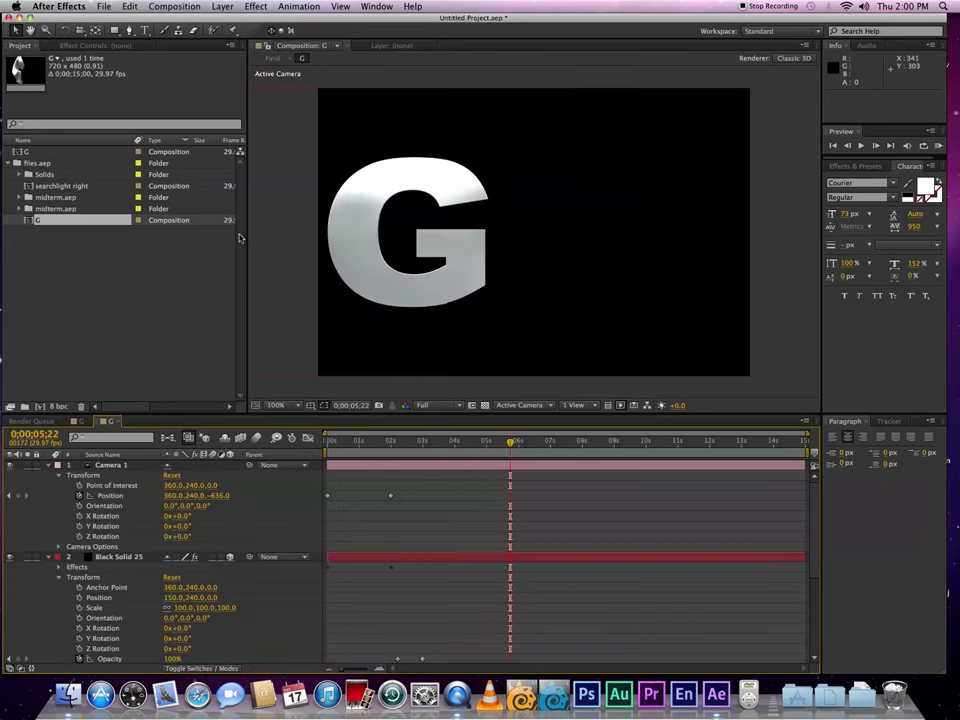
# Step: Copy the G and Extrude G layers and paste them into the new G composition
pyautogui.scroll(-5, 126, 600)
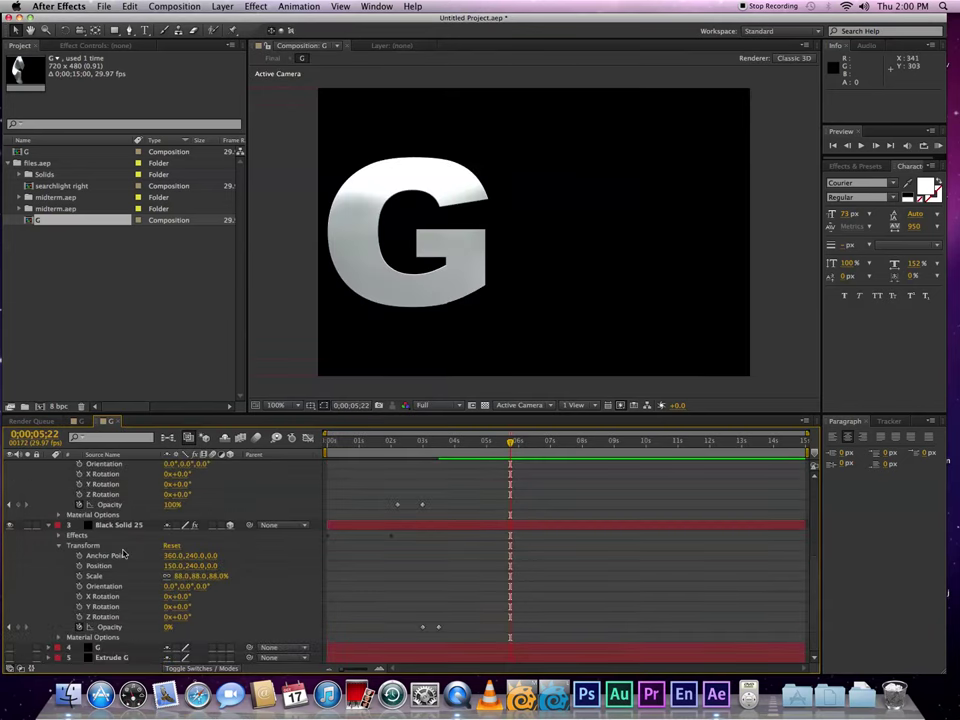
pyautogui.click(112, 648)
pyautogui.keyDown('shift'); pyautogui.click(112, 658); pyautogui.keyUp('shift')
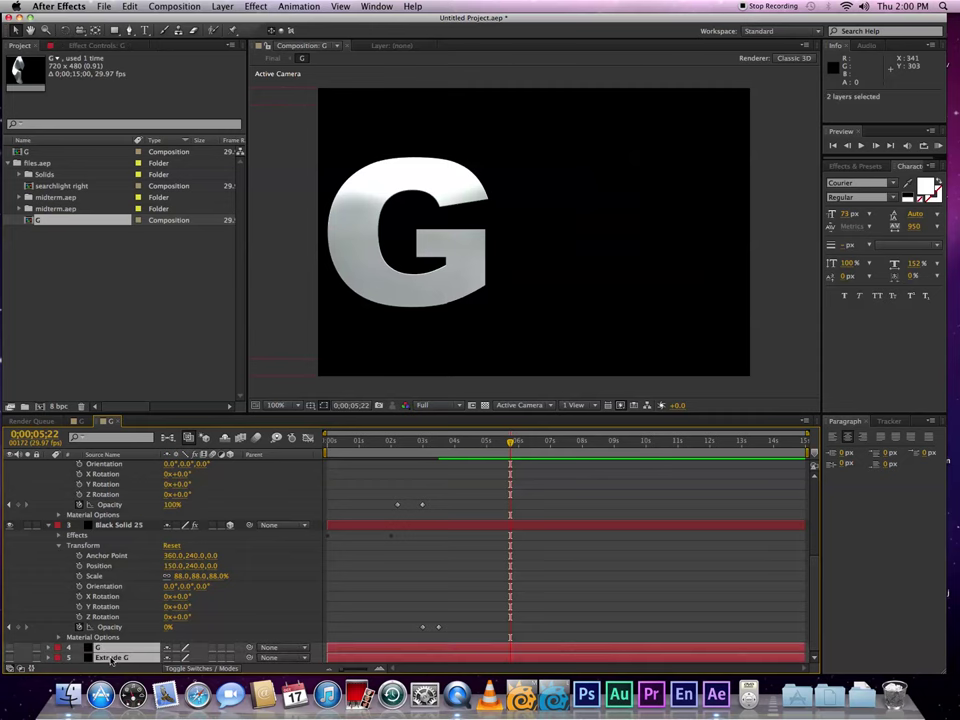
pyautogui.press('super+c')
pyautogui.click(119, 422)
pyautogui.press('super+v')
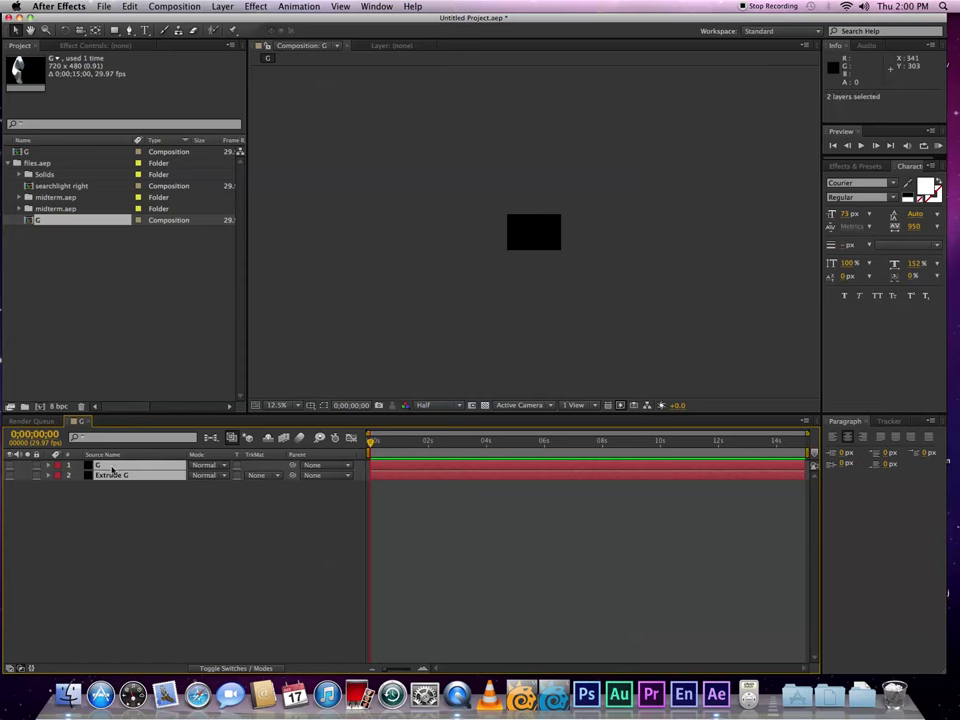
# Step: Add Camera 1 with the 35mm preset, accepting the 2D-layer warning
pyautogui.rightClick(162, 544)
pyautogui.moveTo(233, 550)
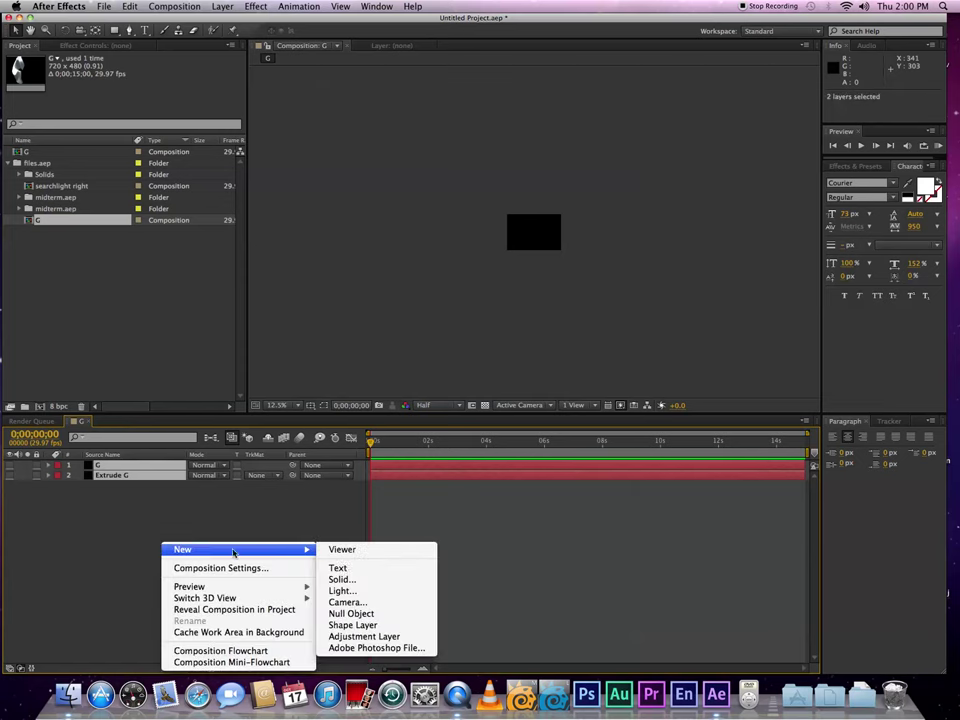
pyautogui.click(346, 602)
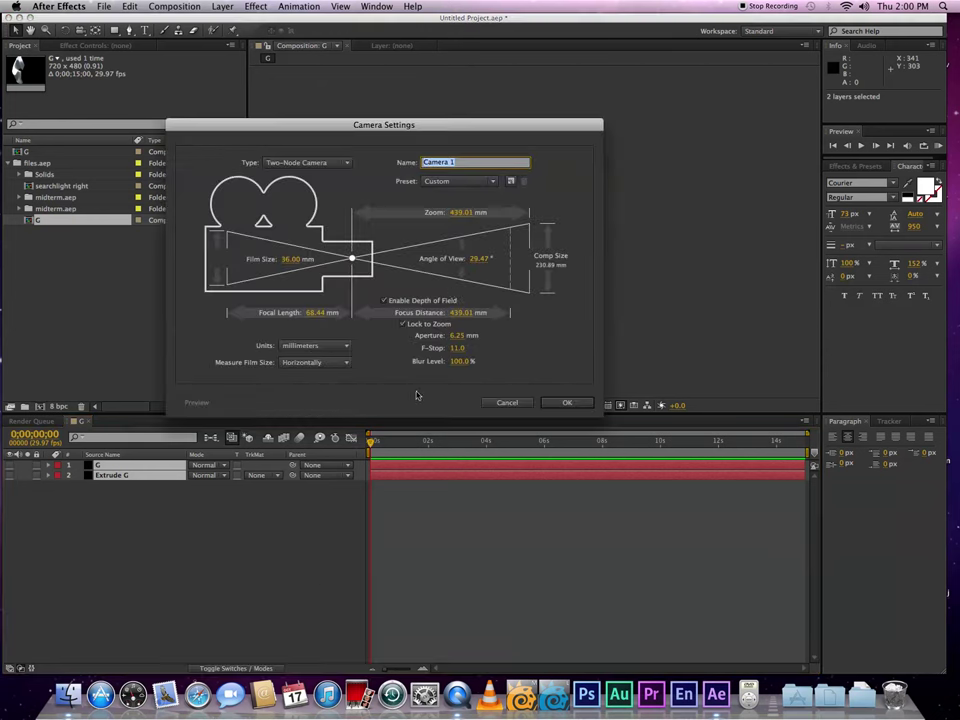
pyautogui.click(458, 182)
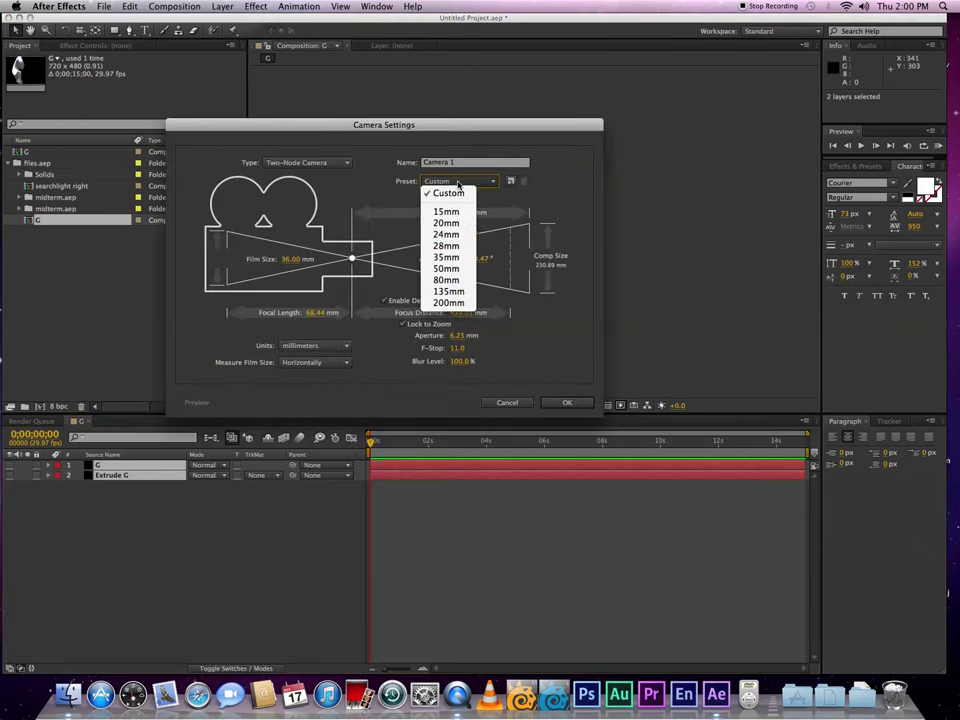
pyautogui.click(446, 257)
pyautogui.click(567, 404)
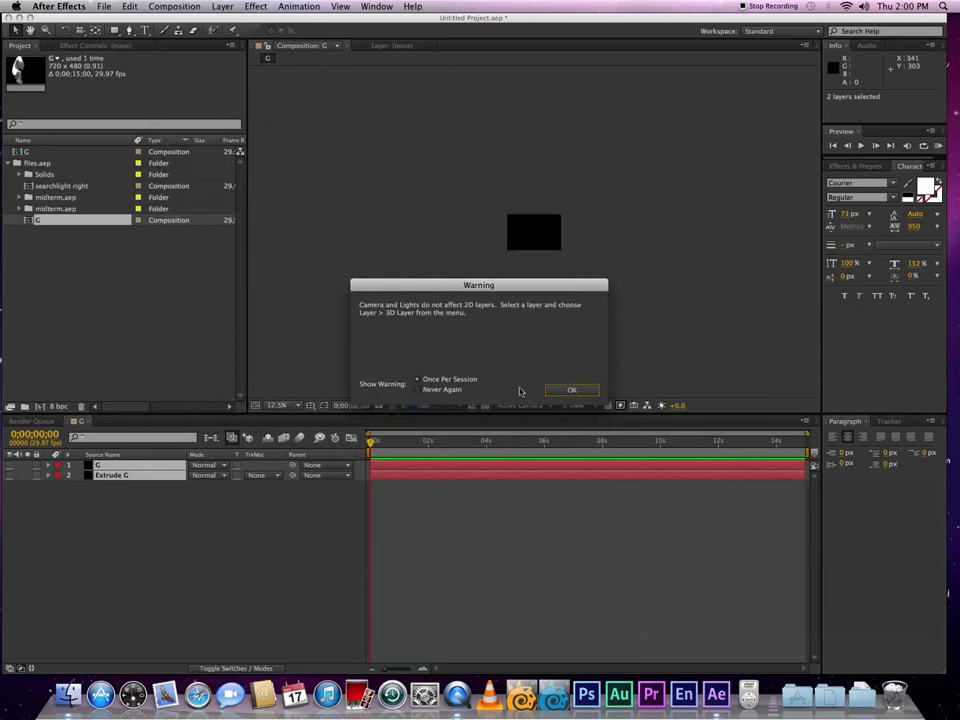
pyautogui.click(571, 389)
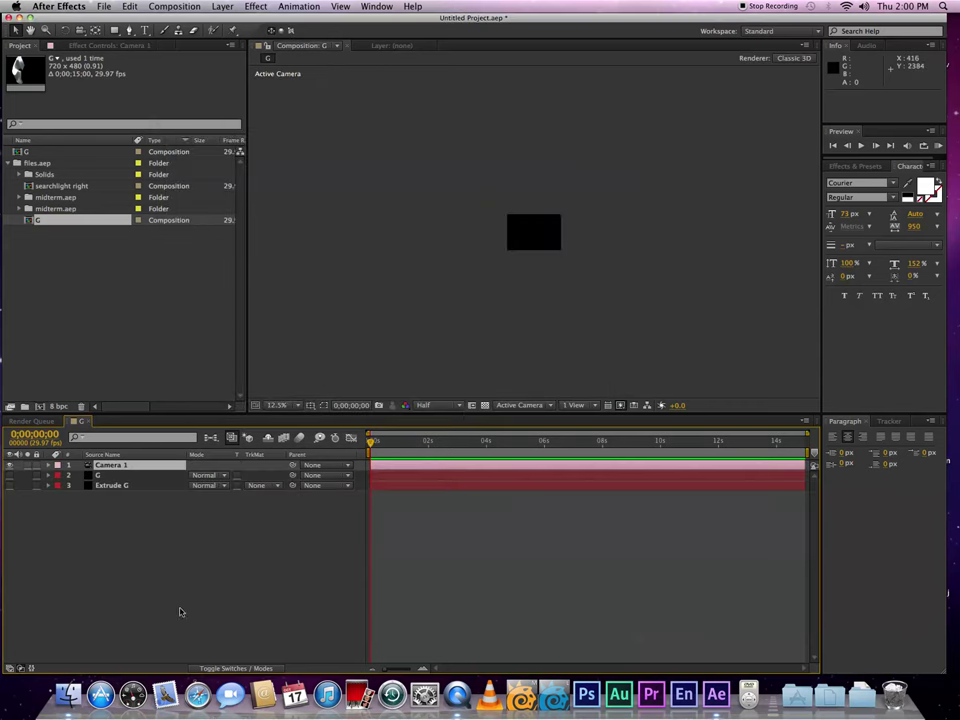
# Step: Add a comp-sized black solid, Black Solid 27, and turn on its 3D Layer switch
pyautogui.press('super+y')
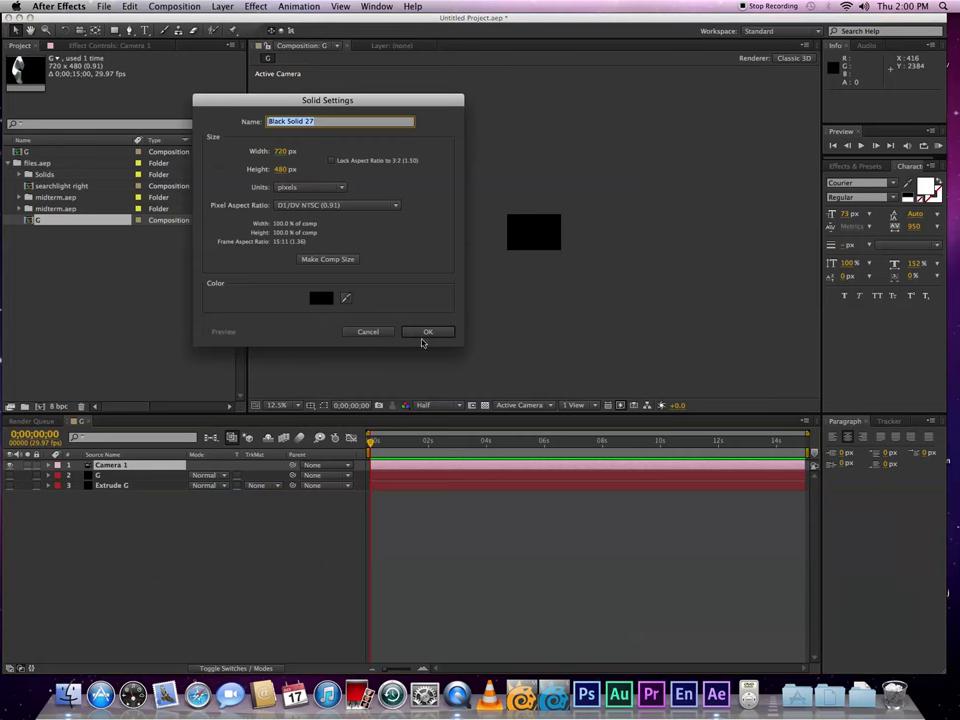
pyautogui.click(423, 334)
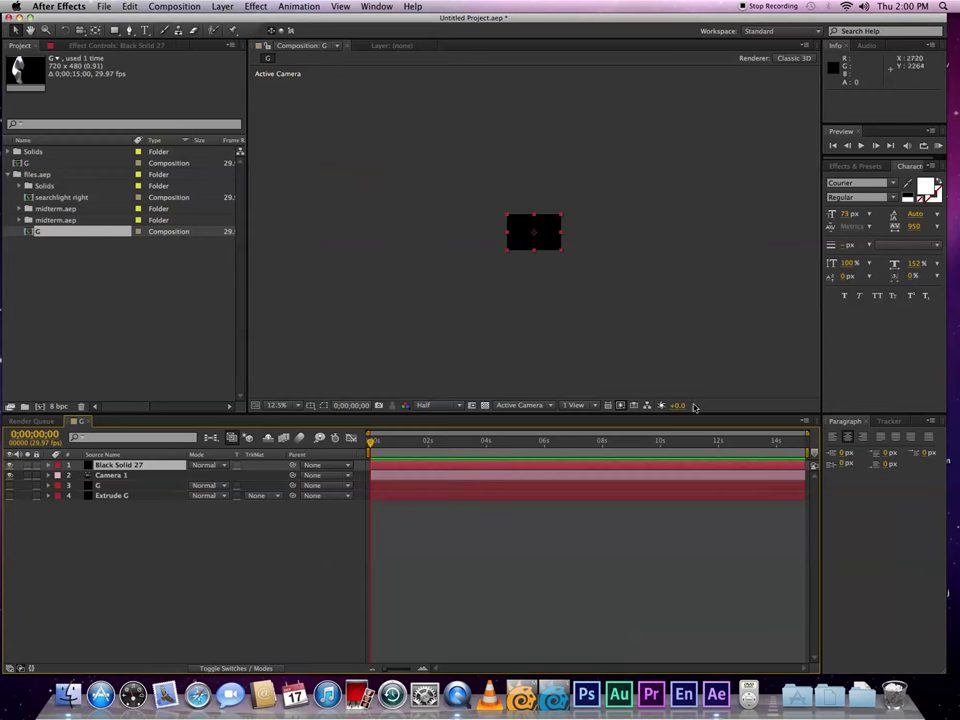
pyautogui.click(133, 467)
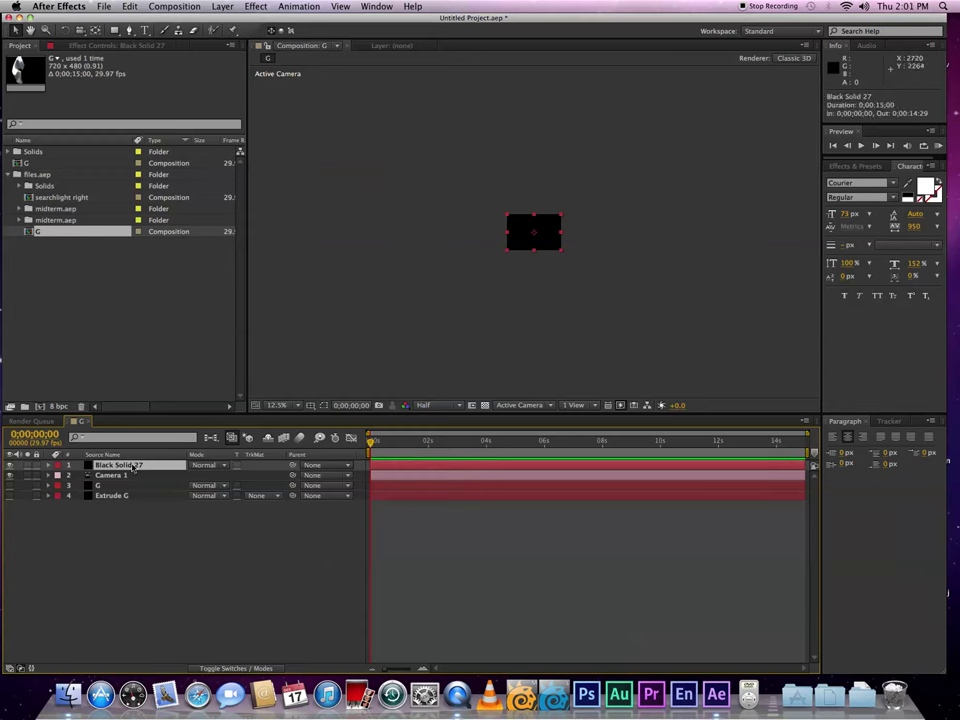
pyautogui.click(228, 667)
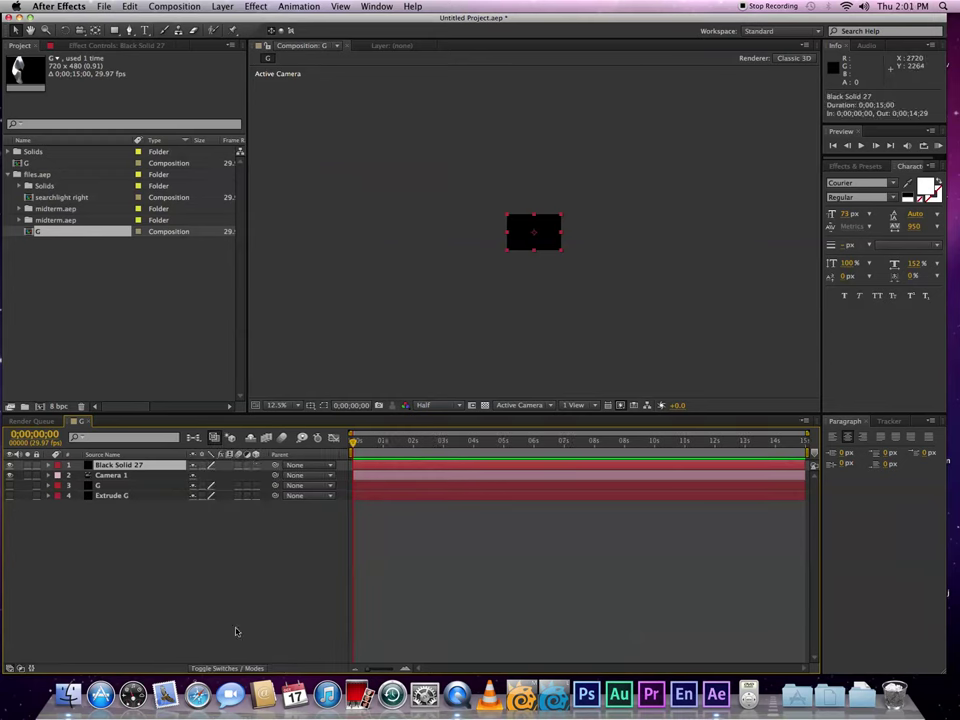
pyautogui.click(255, 465)
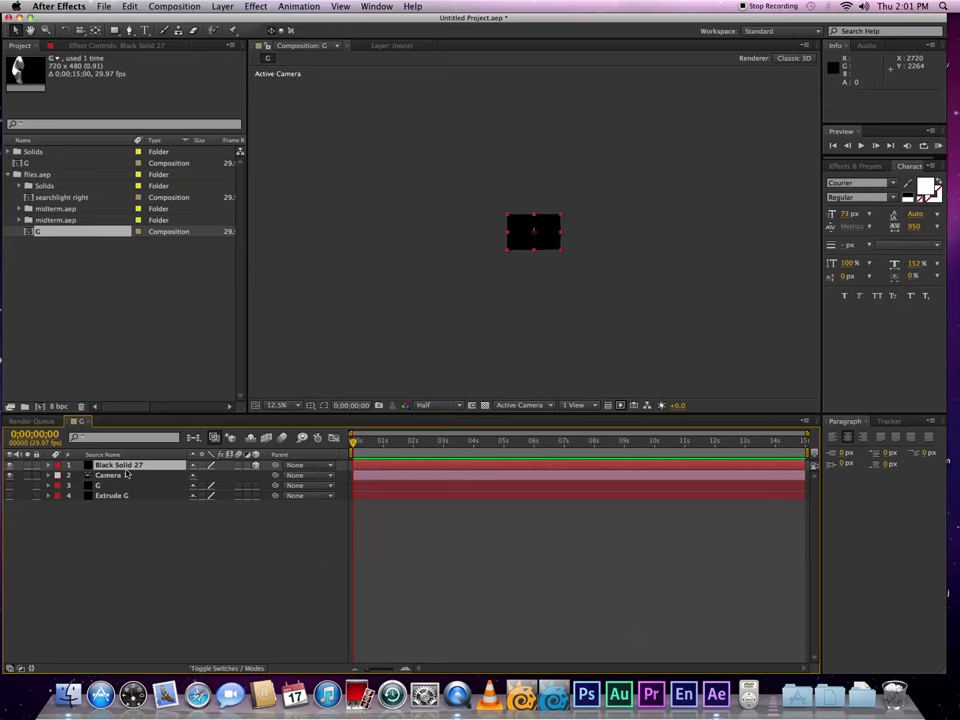
# Step: Apply the Element effect to Black Solid 27 and move the solid below Camera 1
pyautogui.click(862, 168)
pyautogui.click(864, 180)
pyautogui.write('ele')
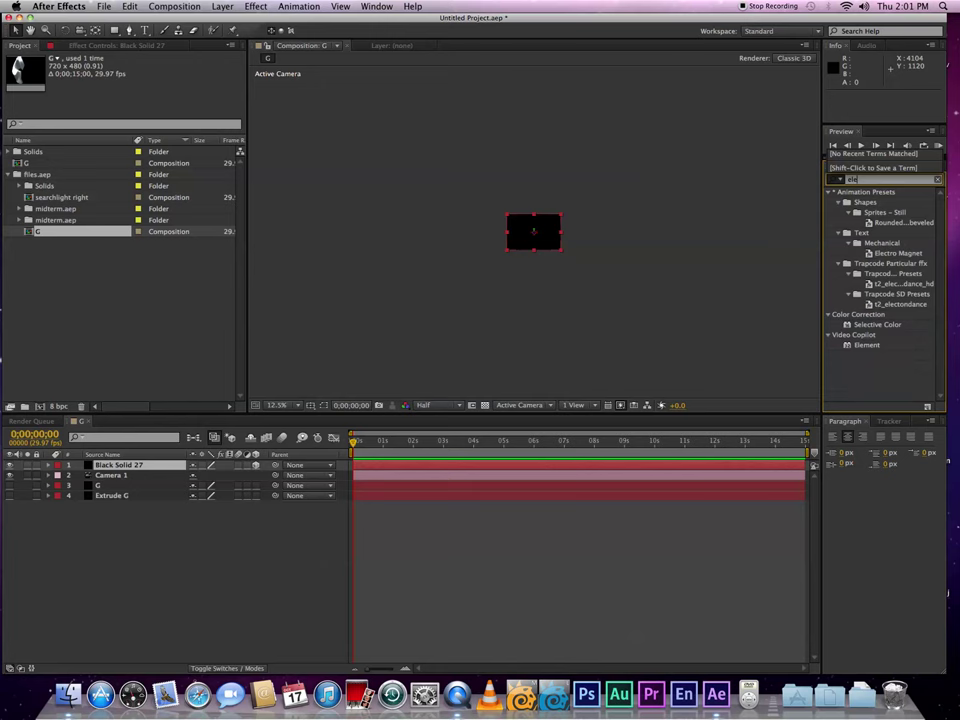
pyautogui.moveTo(866, 345); pyautogui.dragTo(532, 227)
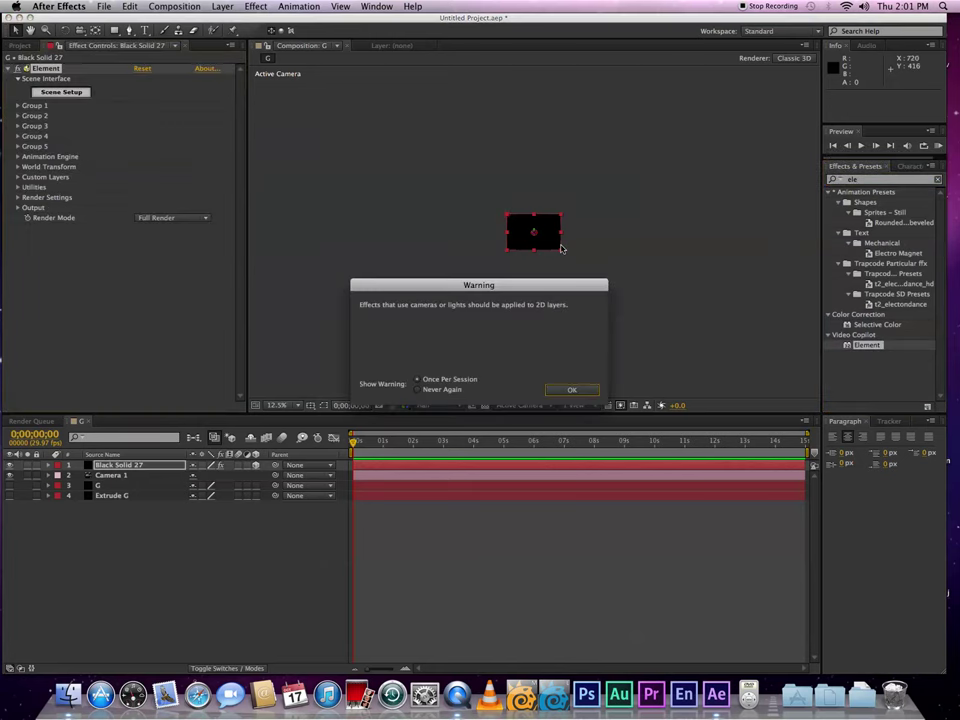
pyautogui.click(563, 382)
pyautogui.press('.')
pyautogui.press('.')
pyautogui.press('.')
pyautogui.press('.')
pyautogui.press('.')
pyautogui.press('.')
pyautogui.press('.')
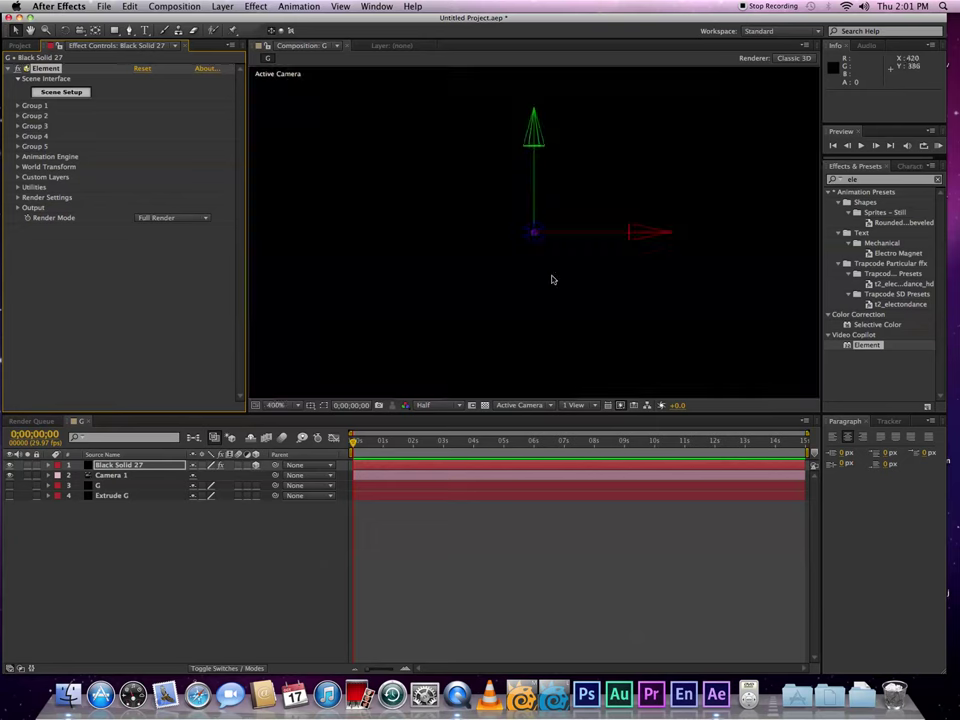
pyautogui.press(',')
pyautogui.press(',')
pyautogui.press(',')
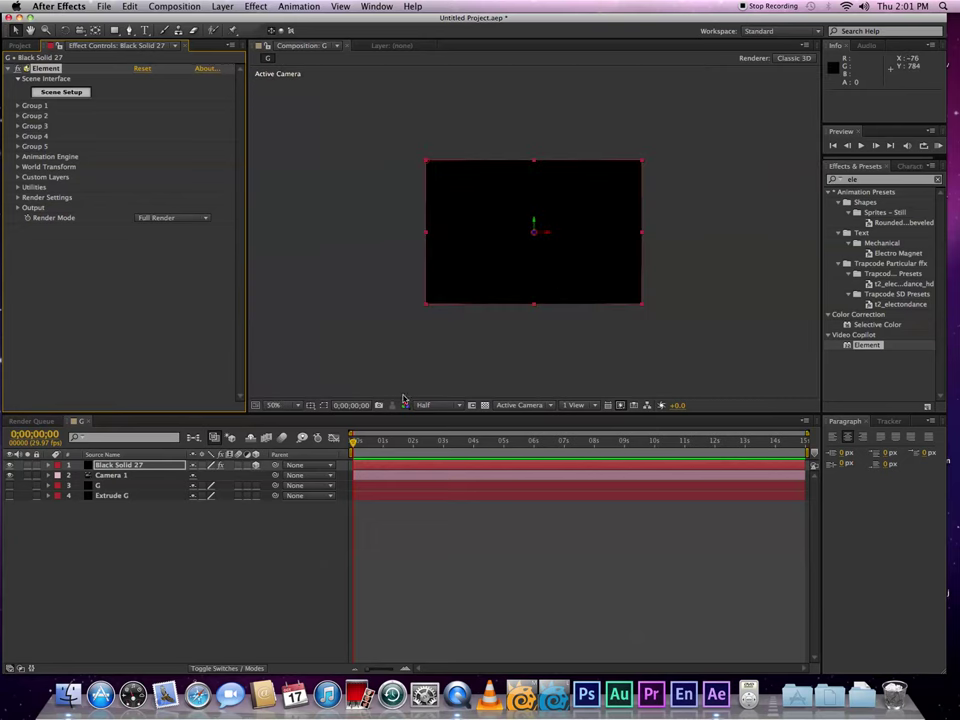
pyautogui.moveTo(119, 467); pyautogui.dragTo(119, 478)
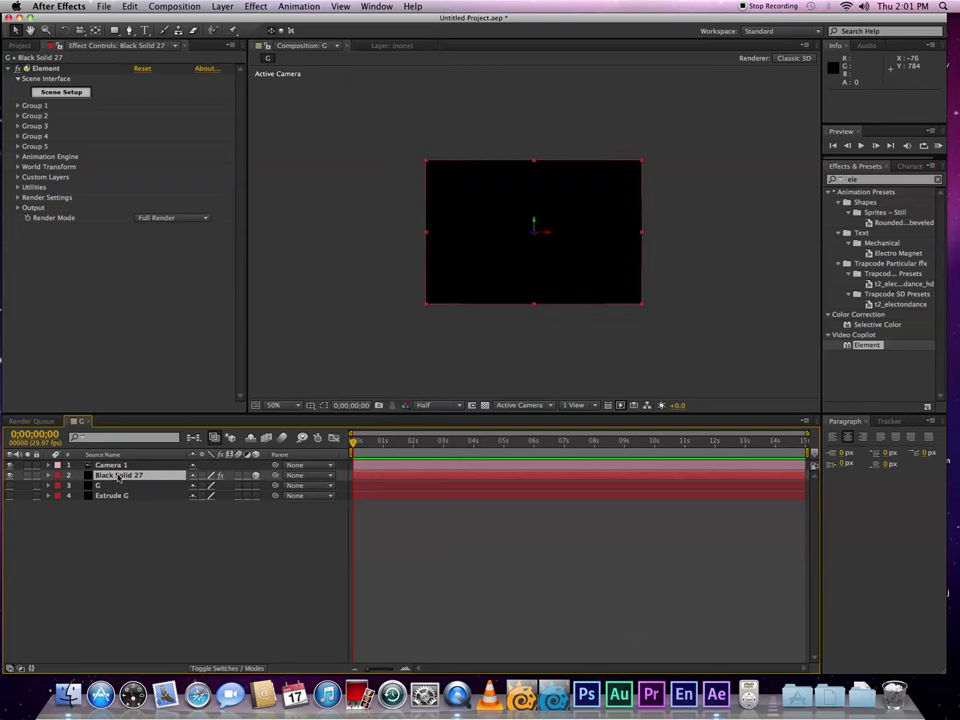
# Step: Set Element's Path Layer 1 to G and Path Layer 2 to Extrude G
pyautogui.click(18, 182)
pyautogui.click(18, 177)
pyautogui.click(27, 187)
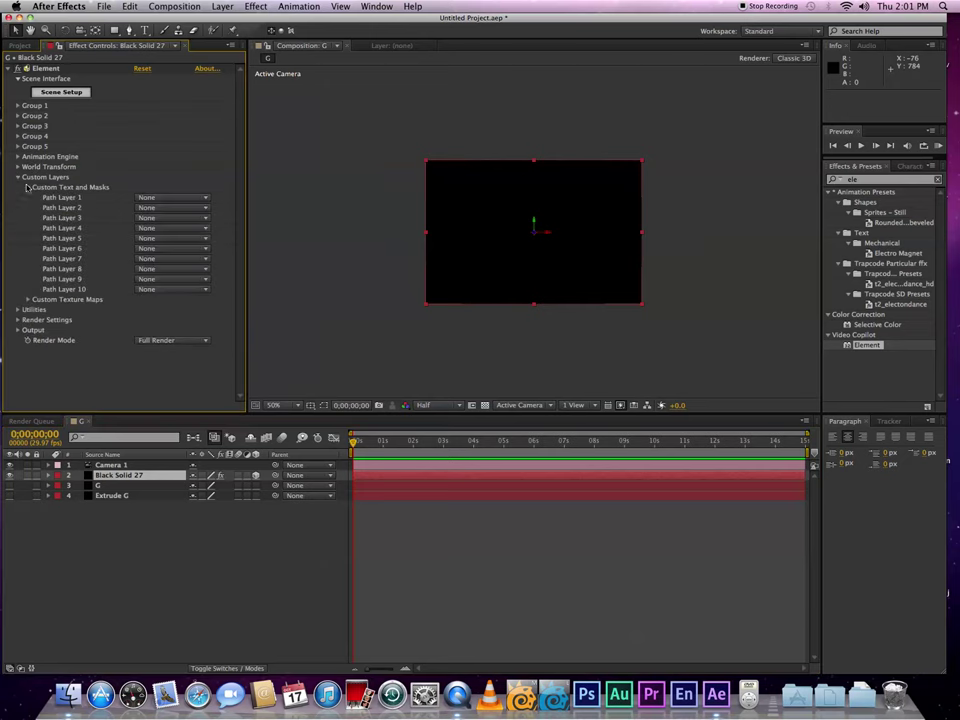
pyautogui.click(150, 199)
pyautogui.click(158, 239)
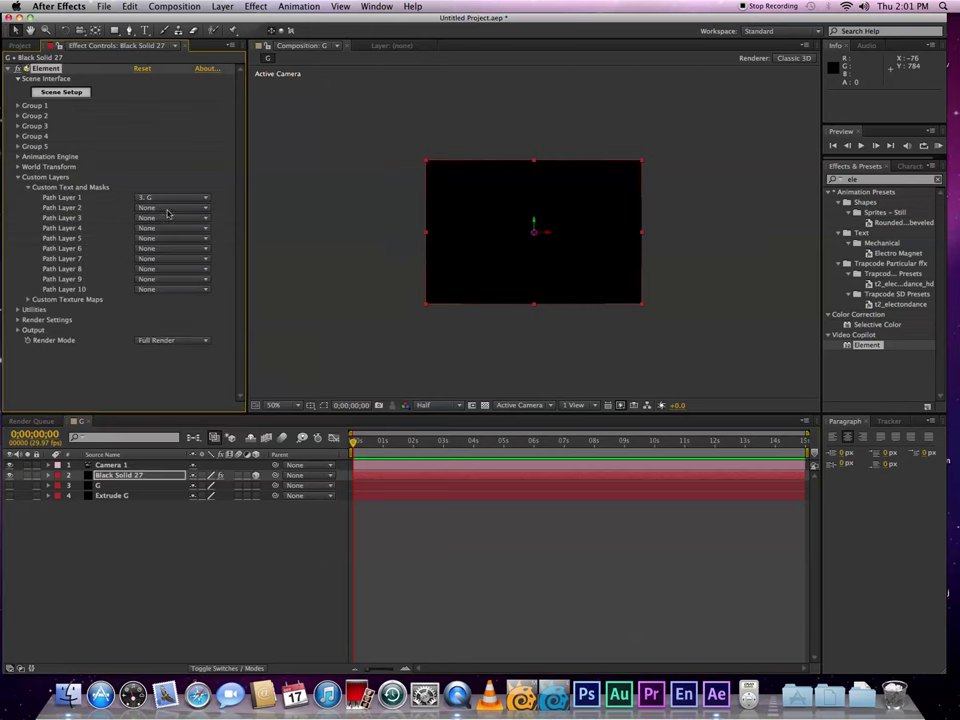
pyautogui.click(152, 207)
pyautogui.click(176, 261)
# Step: In Element's Scene Setup, extrude Custom Path 1 with an Extrude depth of 5
pyautogui.click(66, 92)
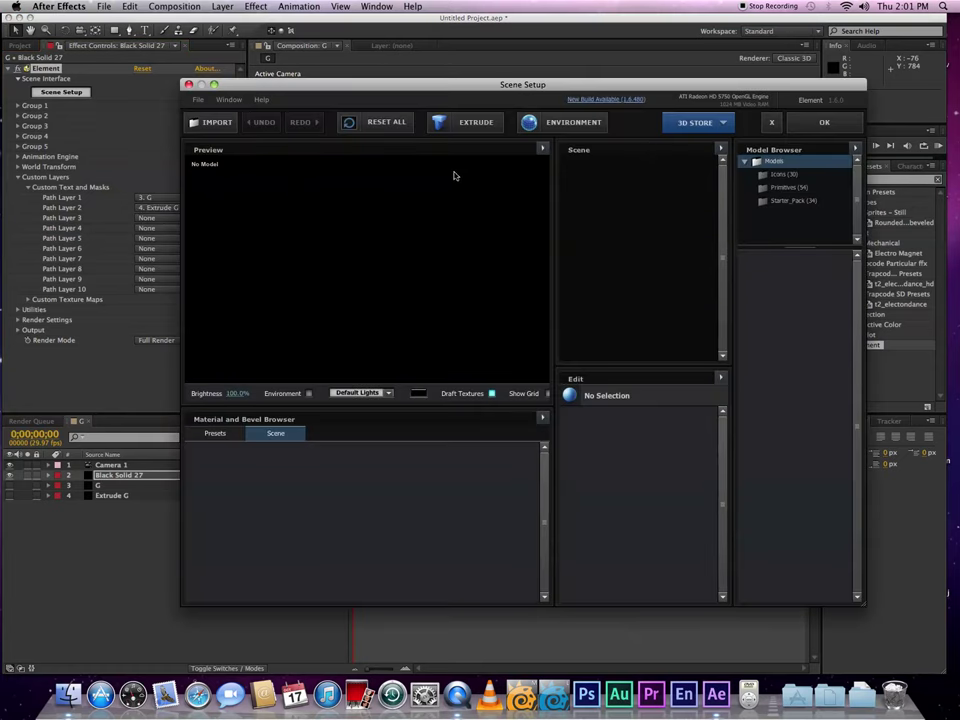
pyautogui.click(468, 122)
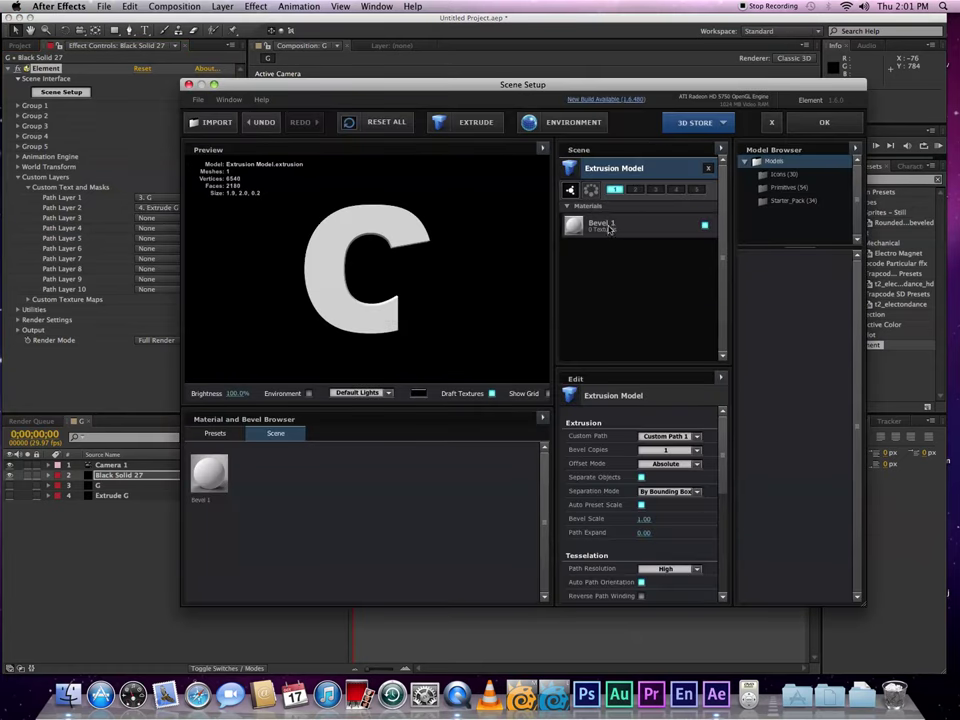
pyautogui.click(618, 229)
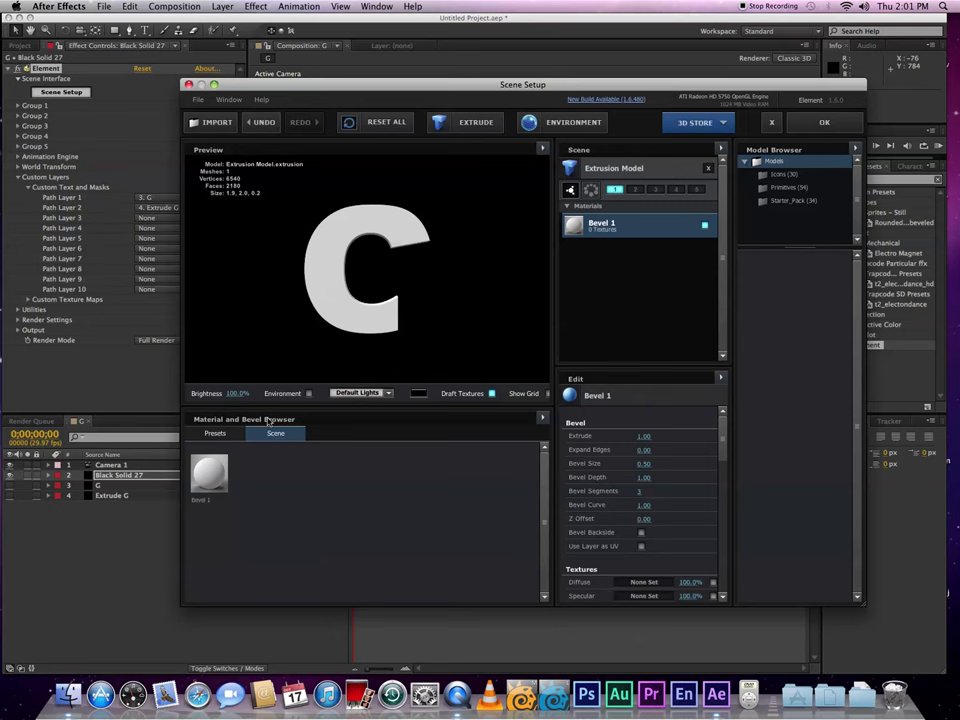
pyautogui.click(213, 434)
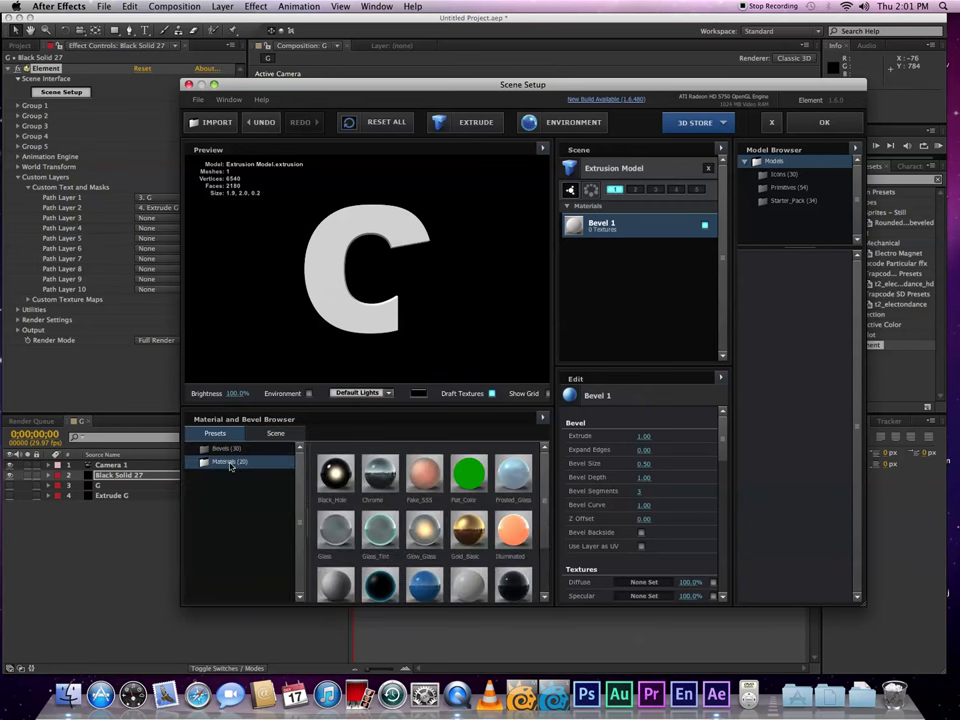
pyautogui.scroll(-3, 378, 497)
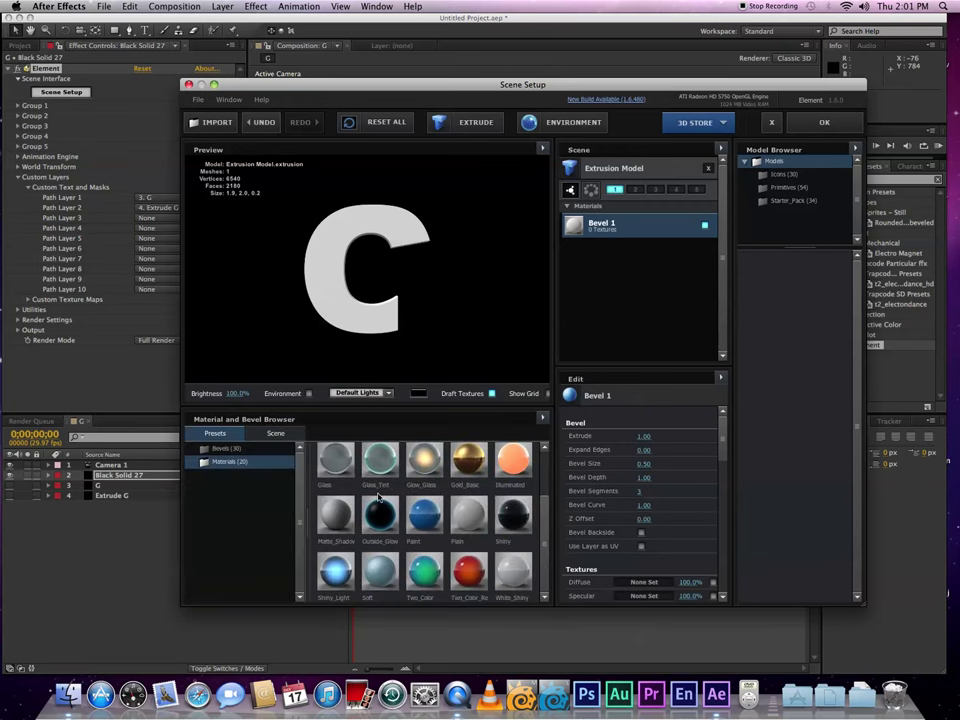
pyautogui.scroll(3, 378, 497)
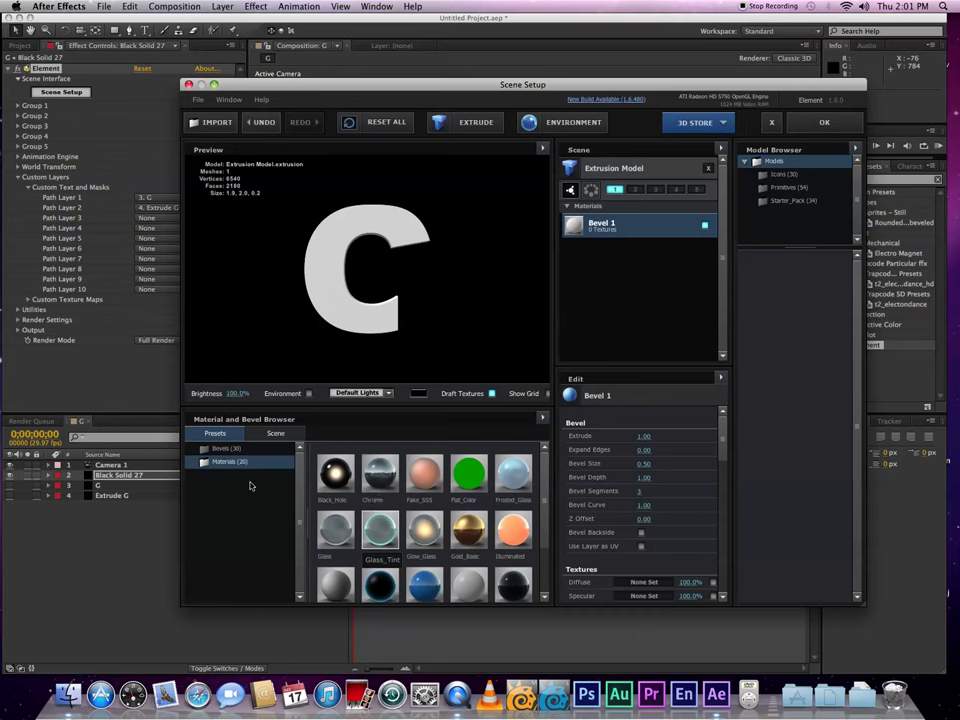
pyautogui.click(228, 449)
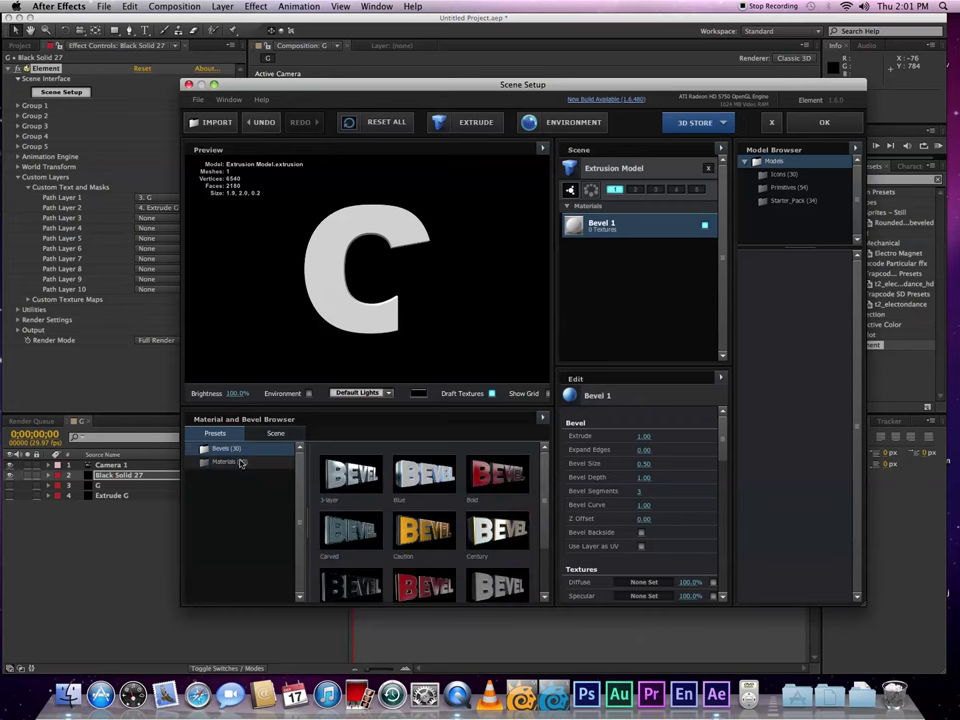
pyautogui.click(228, 462)
pyautogui.scroll(-3, 340, 505)
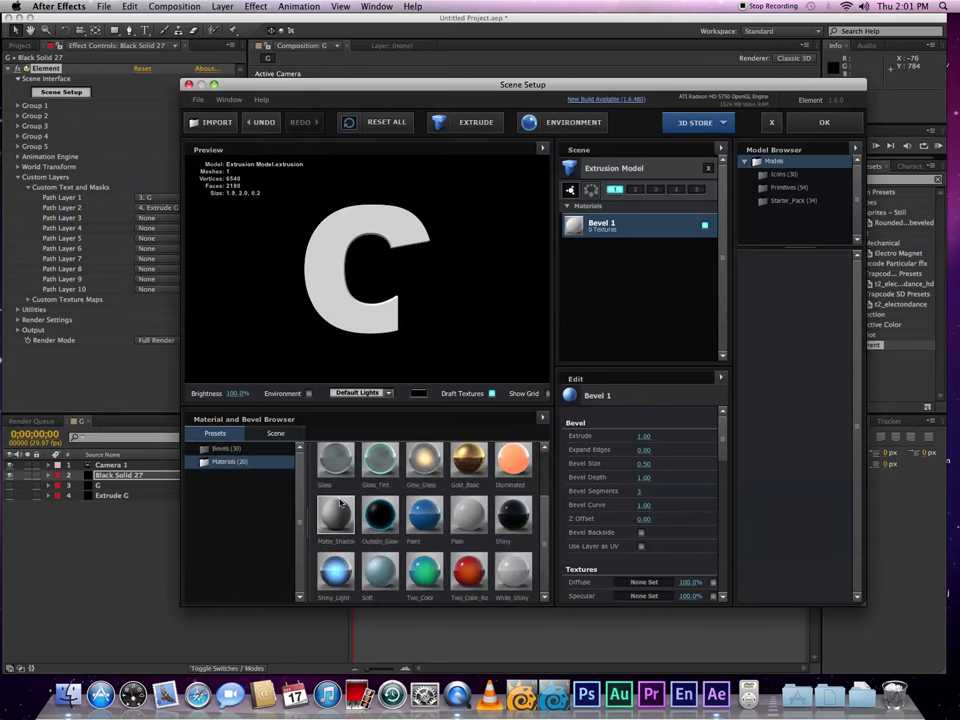
pyautogui.scroll(3, 340, 505)
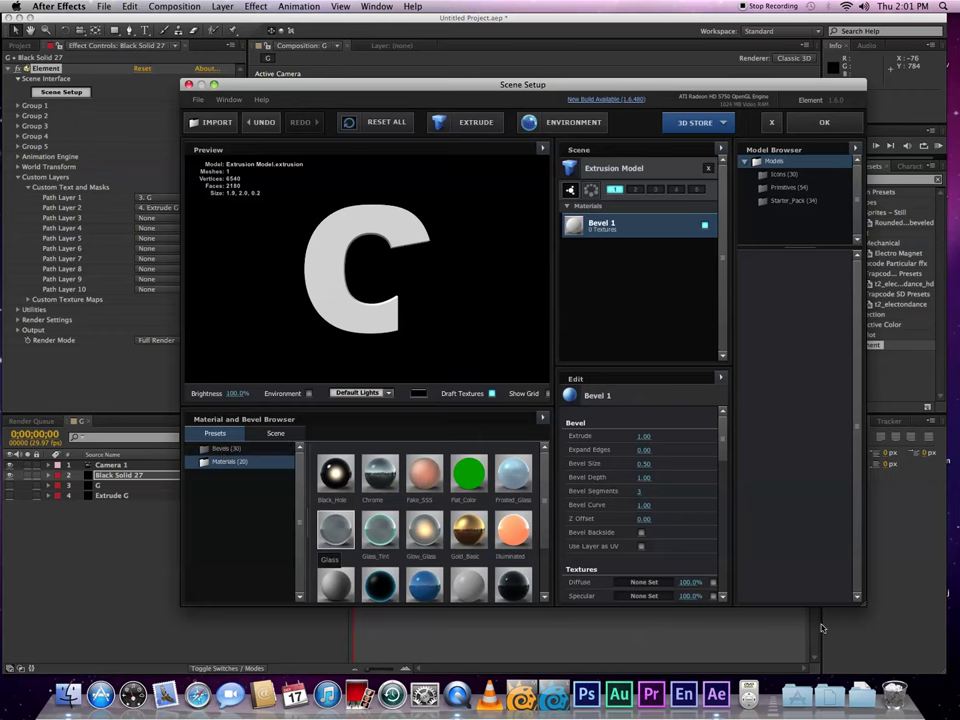
pyautogui.click(641, 436)
pyautogui.write('5')
pyautogui.press('Return')
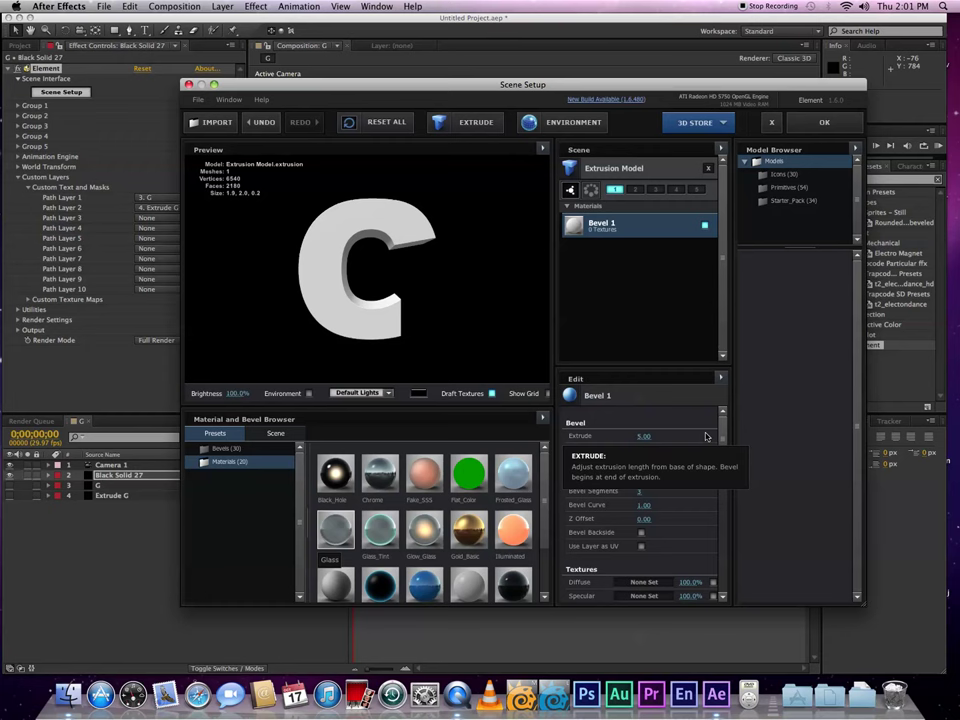
# Step: Add a second extrusion model using Custom Path 2, also with Extrude depth 5
pyautogui.click(476, 122)
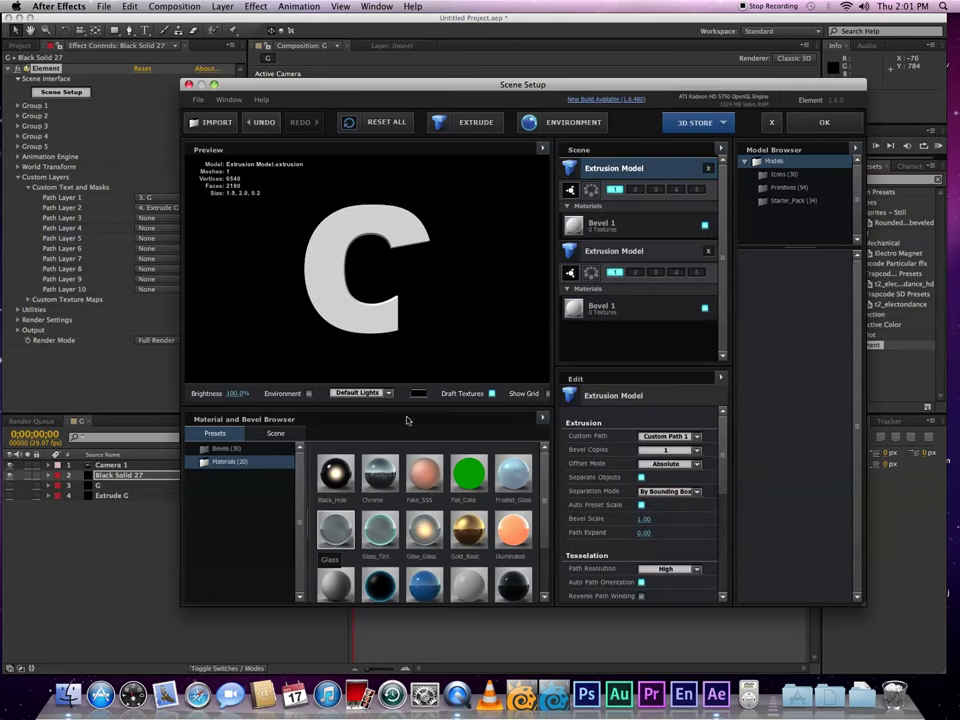
pyautogui.click(676, 437)
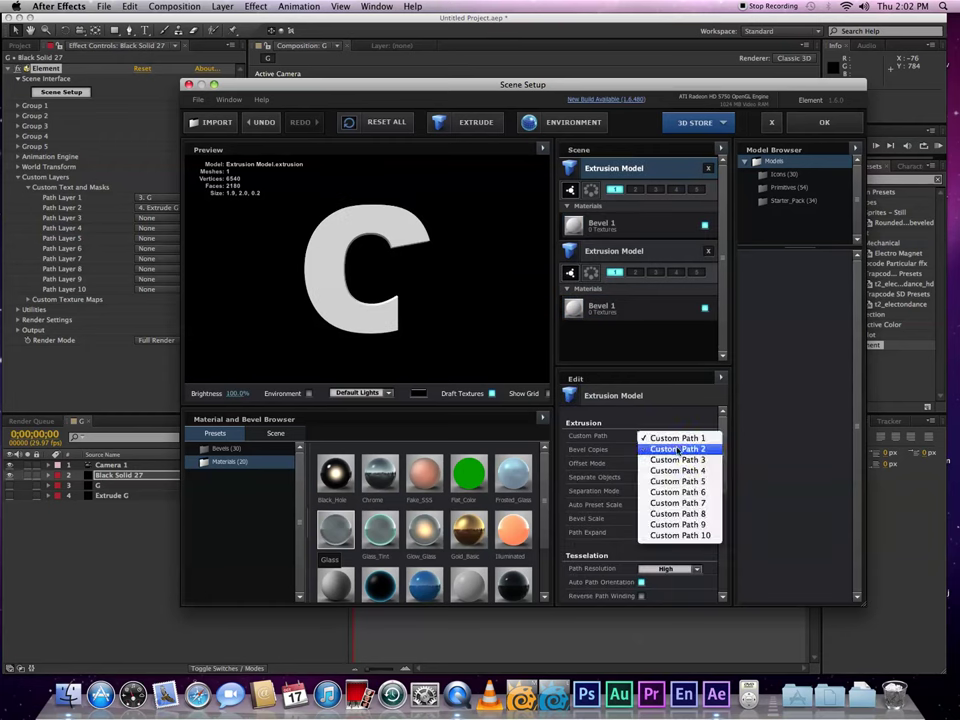
pyautogui.click(677, 449)
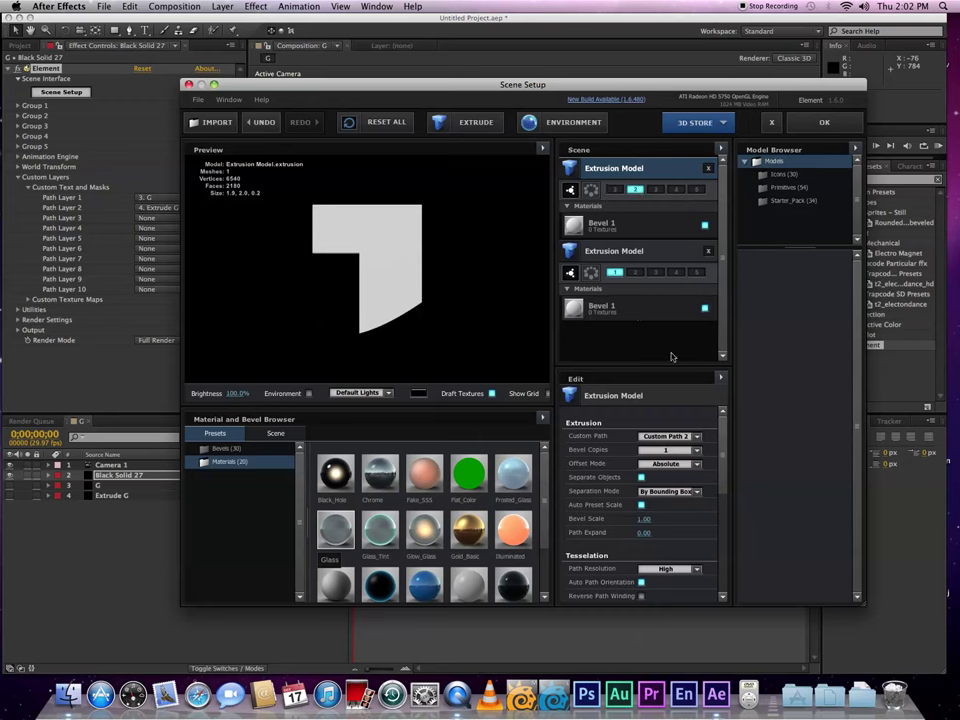
pyautogui.click(605, 226)
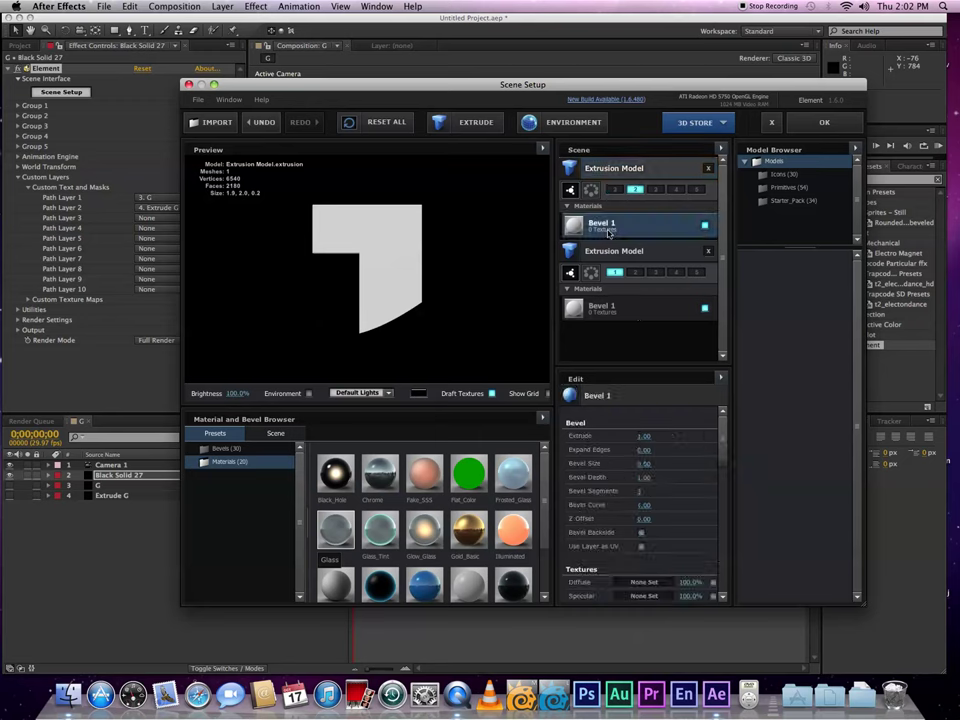
pyautogui.click(648, 437)
pyautogui.write('5')
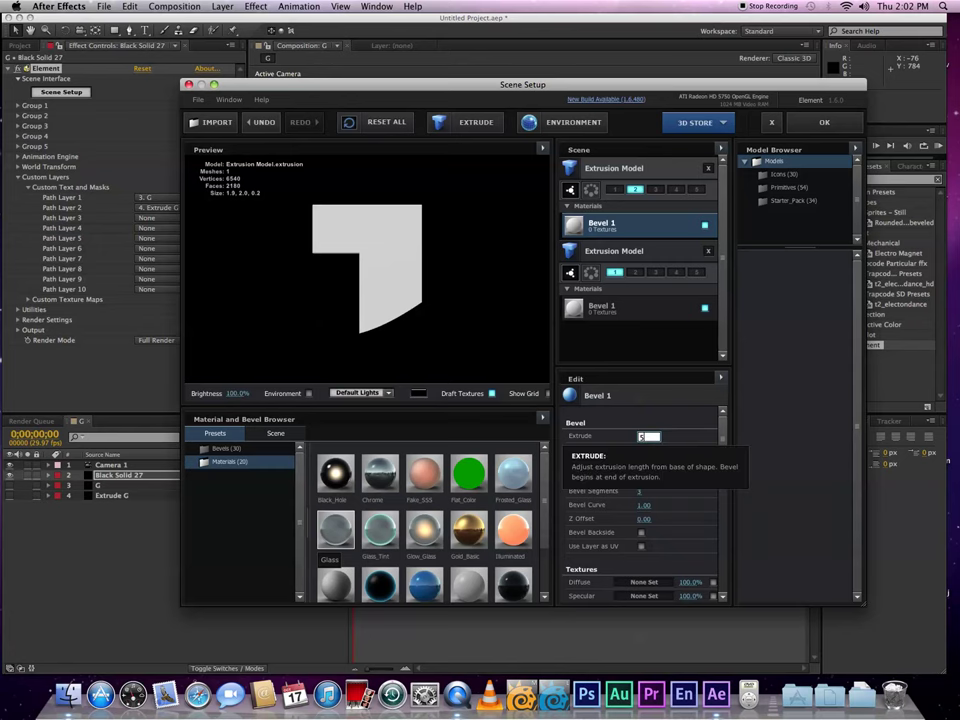
pyautogui.press('Return')
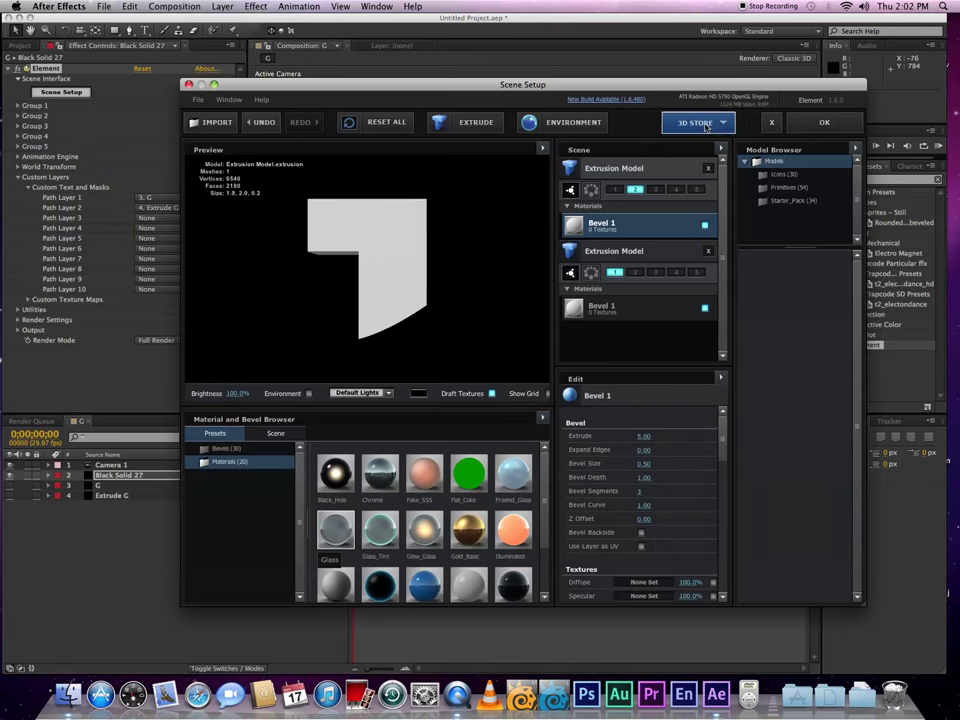
# Step: Apply the Scene Setup and tilt Element's Group 1 to roughly 136° X Rotation
pyautogui.click(824, 123)
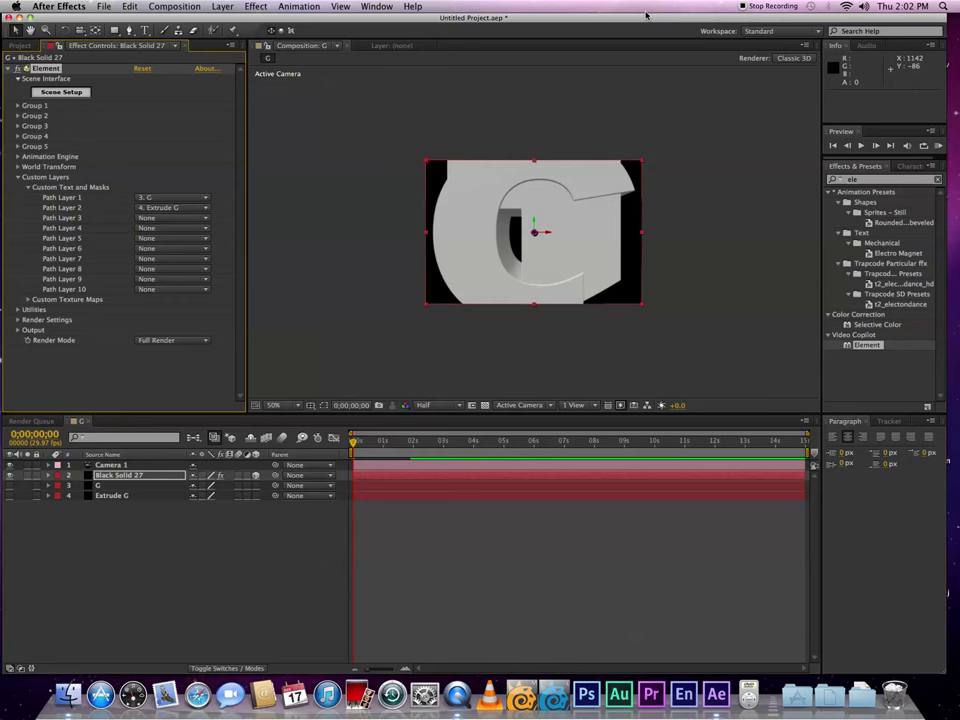
pyautogui.click(28, 187)
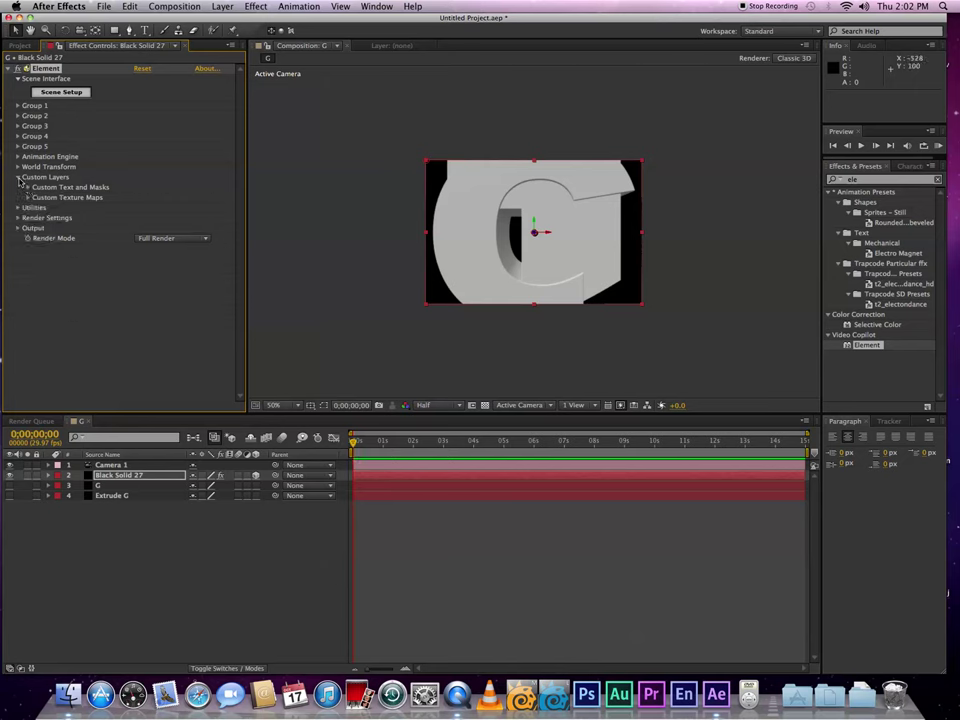
pyautogui.click(17, 177)
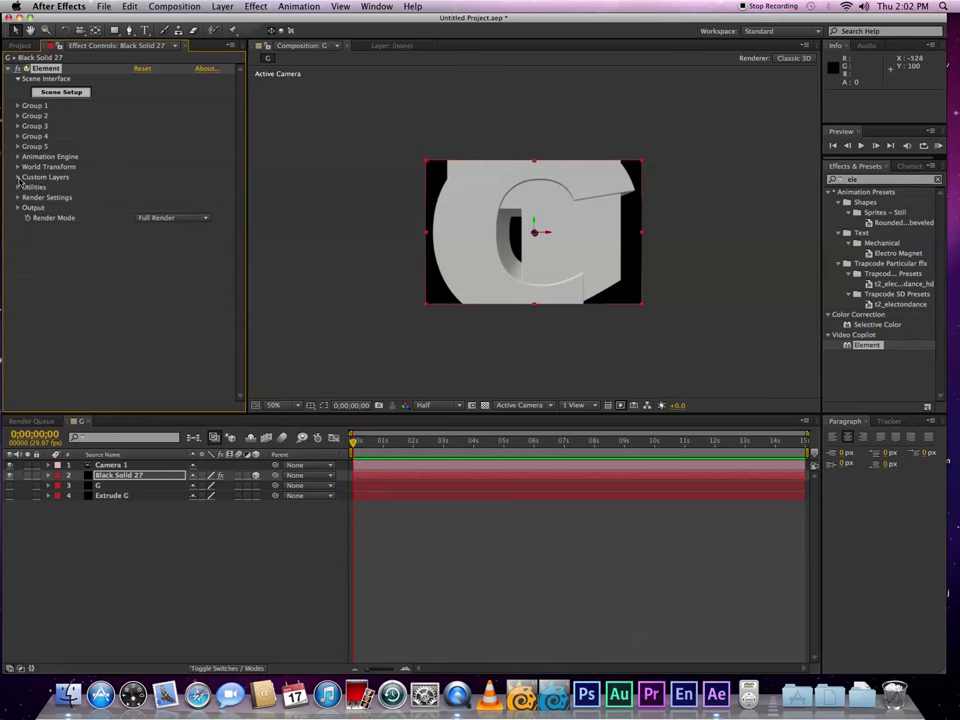
pyautogui.click(17, 106)
pyautogui.click(28, 126)
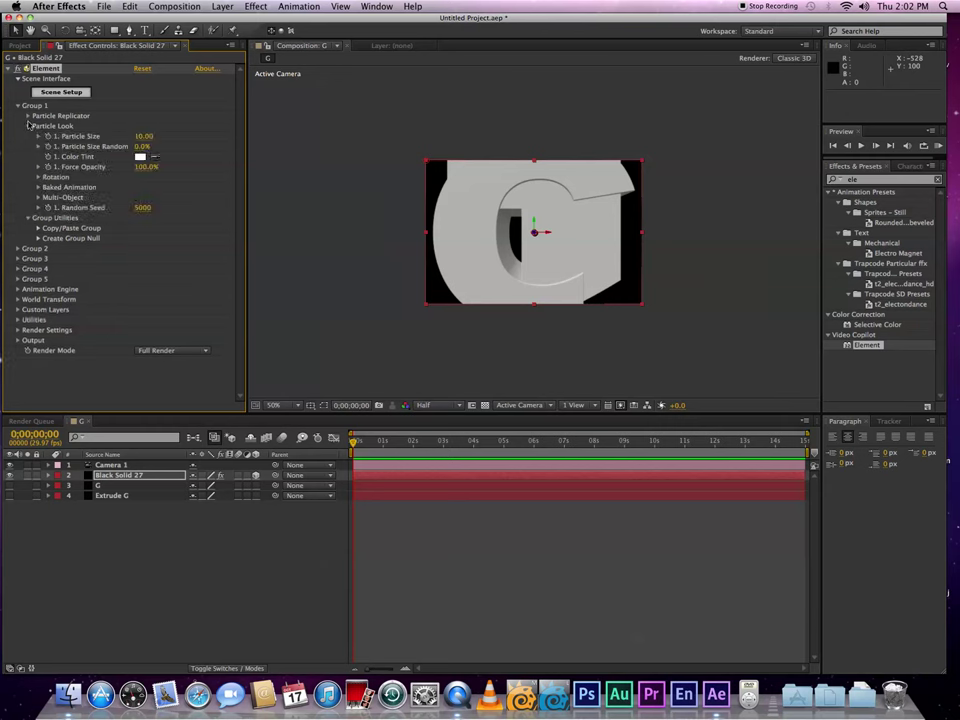
pyautogui.click(28, 116)
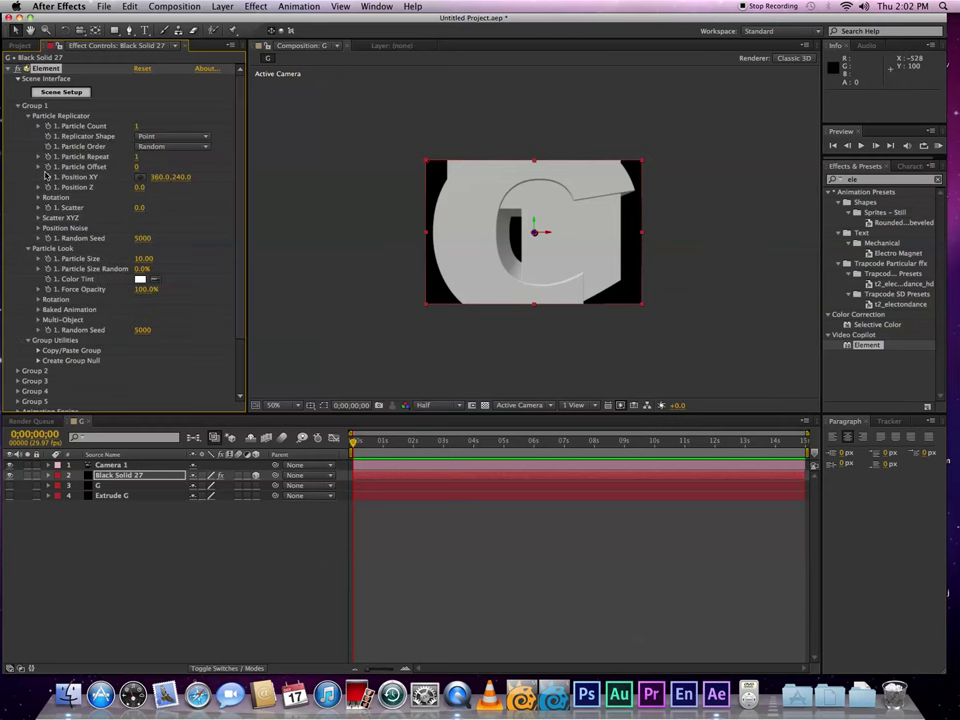
pyautogui.click(39, 200)
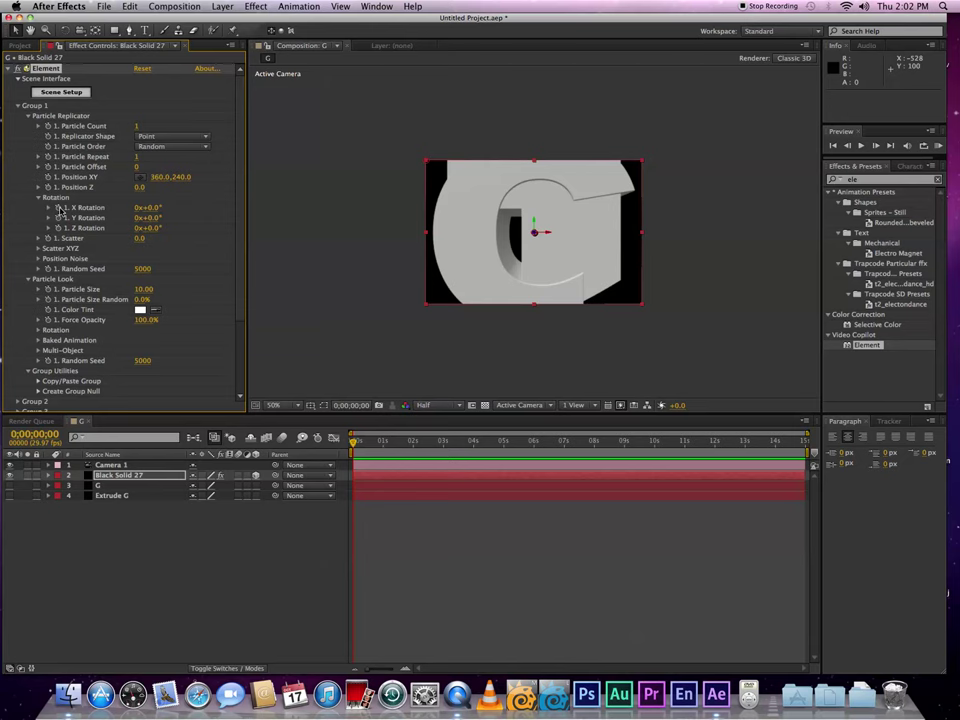
pyautogui.click(152, 207)
pyautogui.write('150')
pyautogui.press('Return')
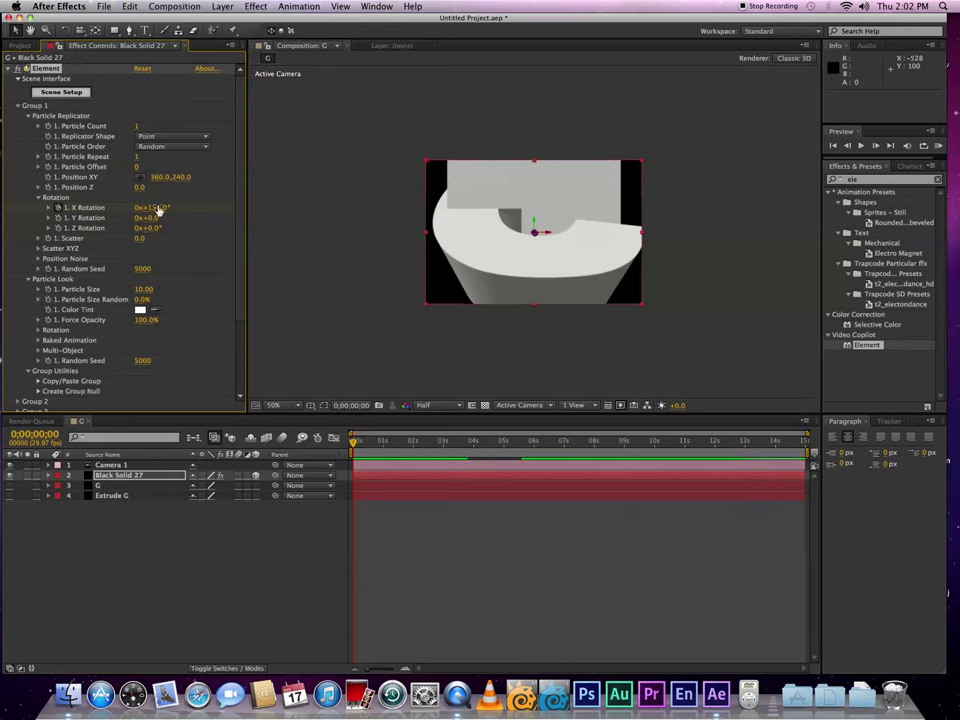
pyautogui.moveTo(158, 210); pyautogui.dragTo(144, 210)
# Step: At the 2-second mark, set Group 1's X Rotation to 0° and Particle Size to 5
pyautogui.click(50, 436)
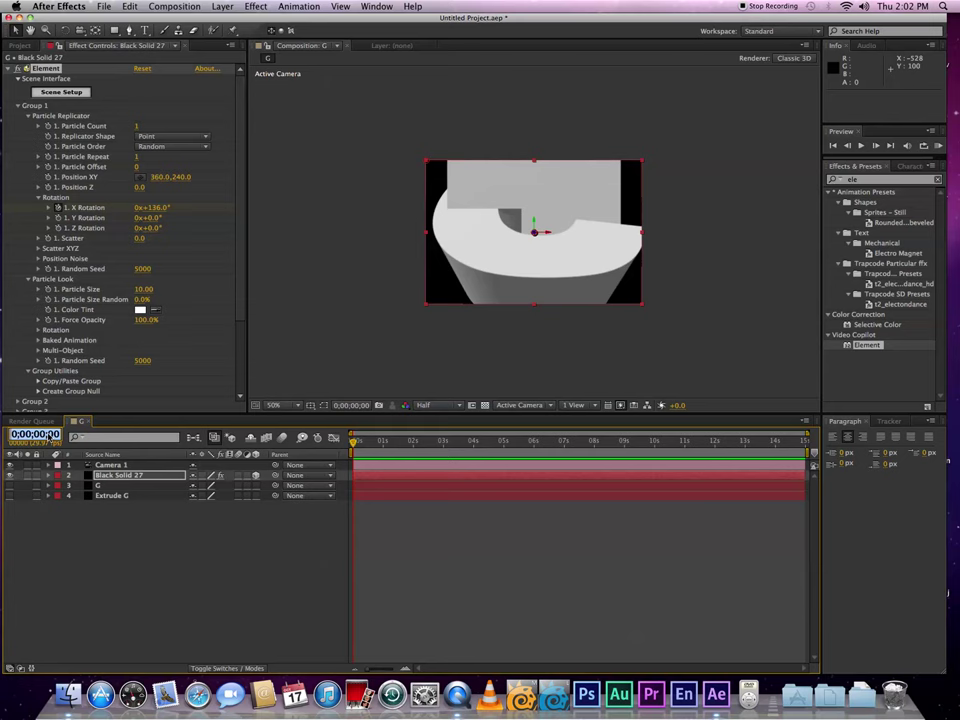
pyautogui.write('200')
pyautogui.press('Return')
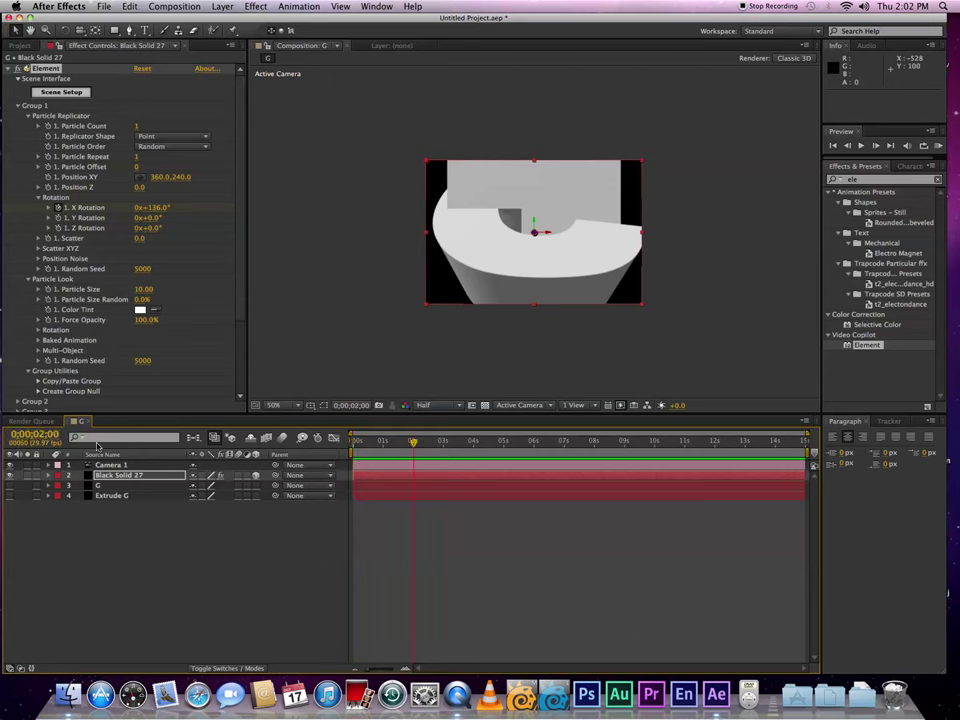
pyautogui.click(152, 207)
pyautogui.write('0')
pyautogui.press('Return')
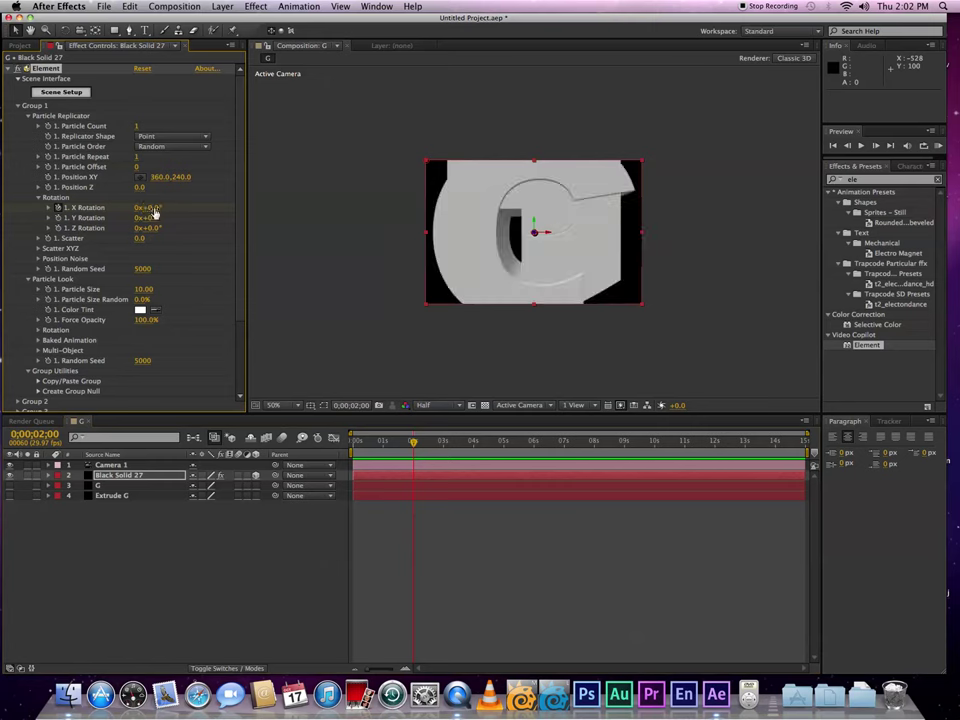
pyautogui.click(144, 290)
pyautogui.write('50')
pyautogui.press('Return')
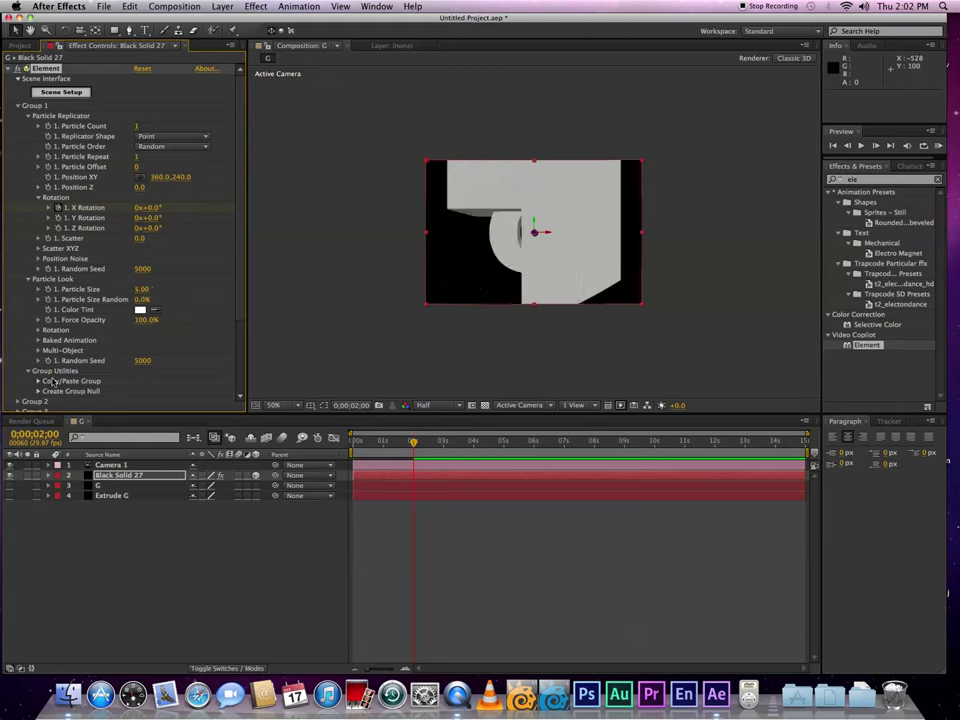
# Step: Position Element's Group 2 at 430, 300 with Position Z -40
pyautogui.scroll(-2, 72, 350)
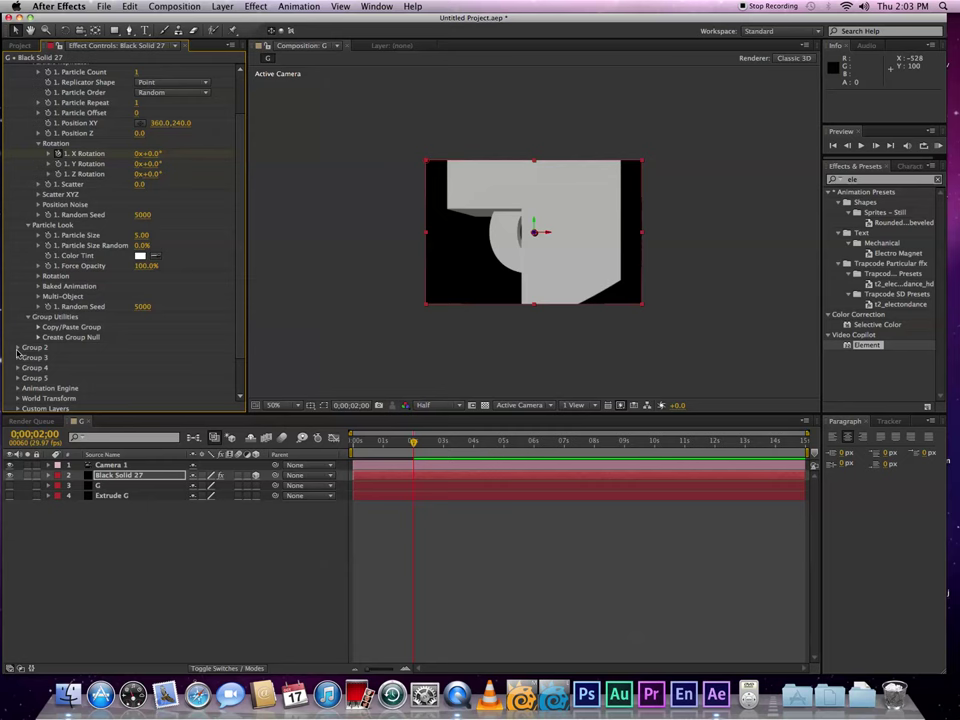
pyautogui.click(18, 347)
pyautogui.click(27, 358)
pyautogui.scroll(-3, 27, 365)
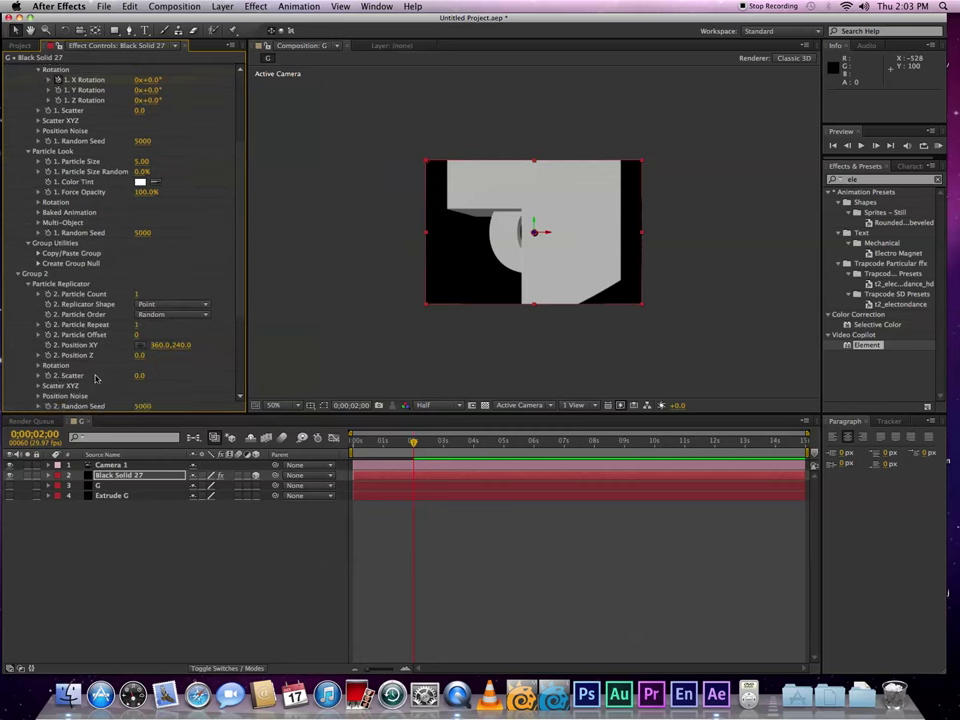
pyautogui.click(160, 337)
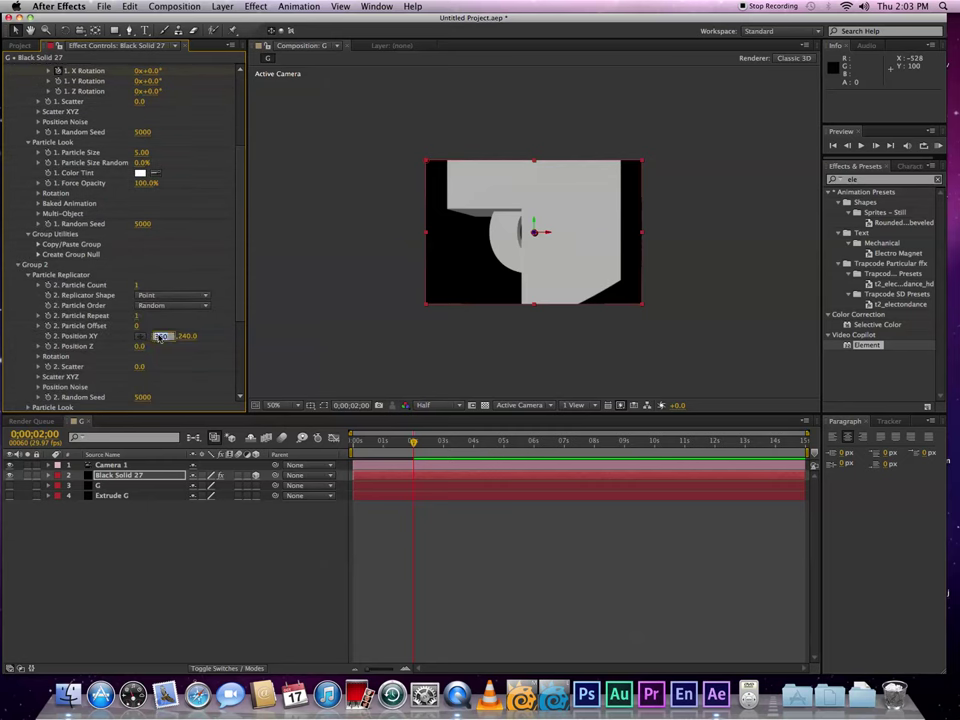
pyautogui.write('430')
pyautogui.press('Tab')
pyautogui.write('300')
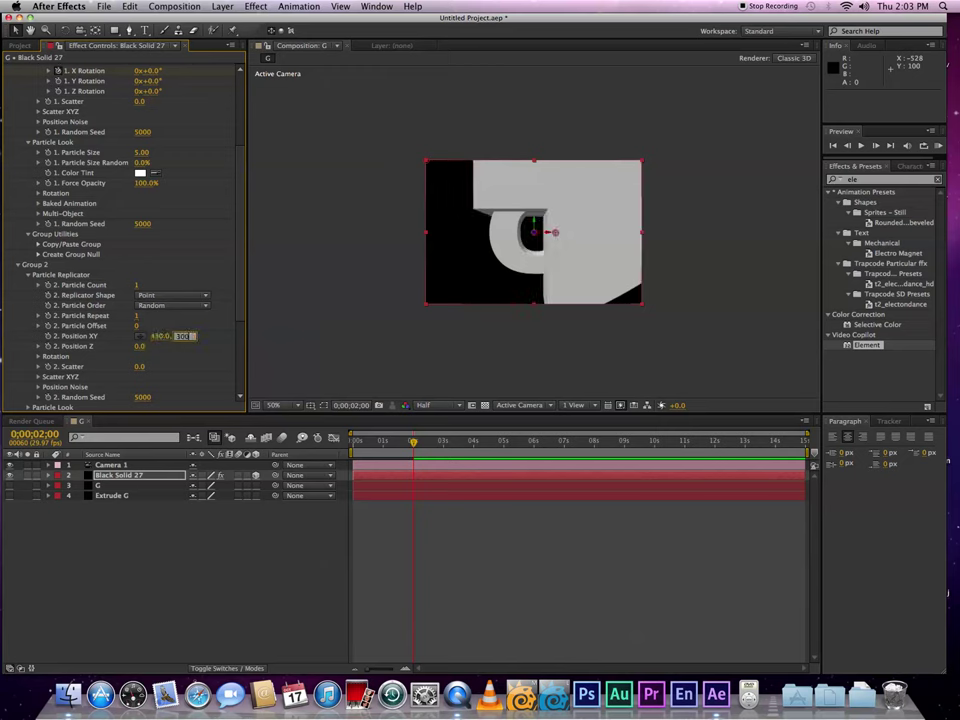
pyautogui.press('Tab')
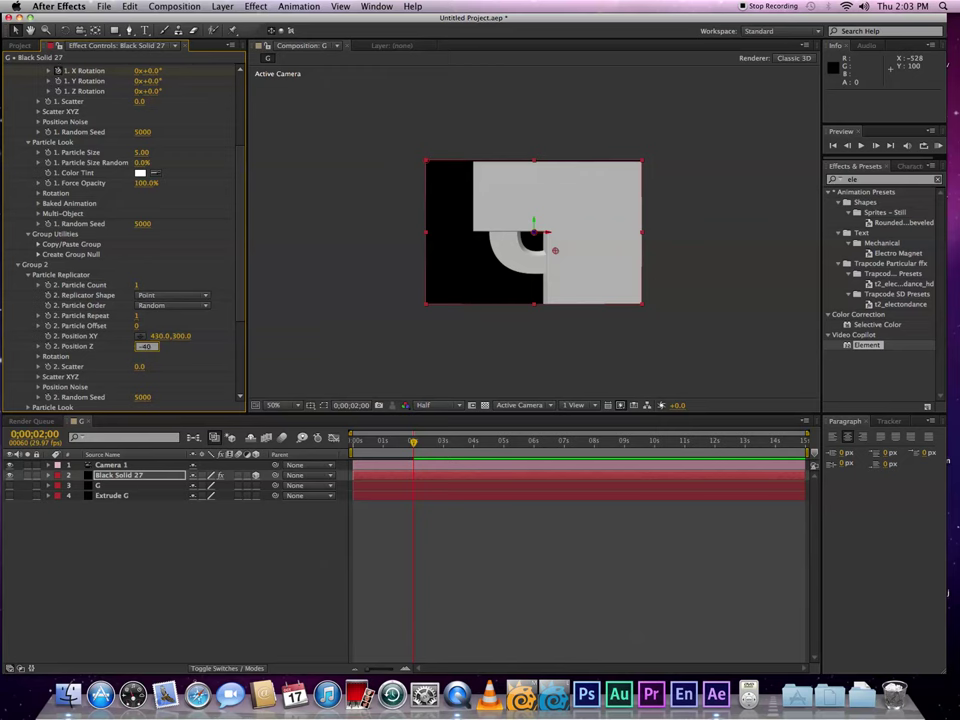
pyautogui.press('Return')
# Step: Reduce Group 2's Particle Size to 2.30
pyautogui.scroll(-3, 146, 371)
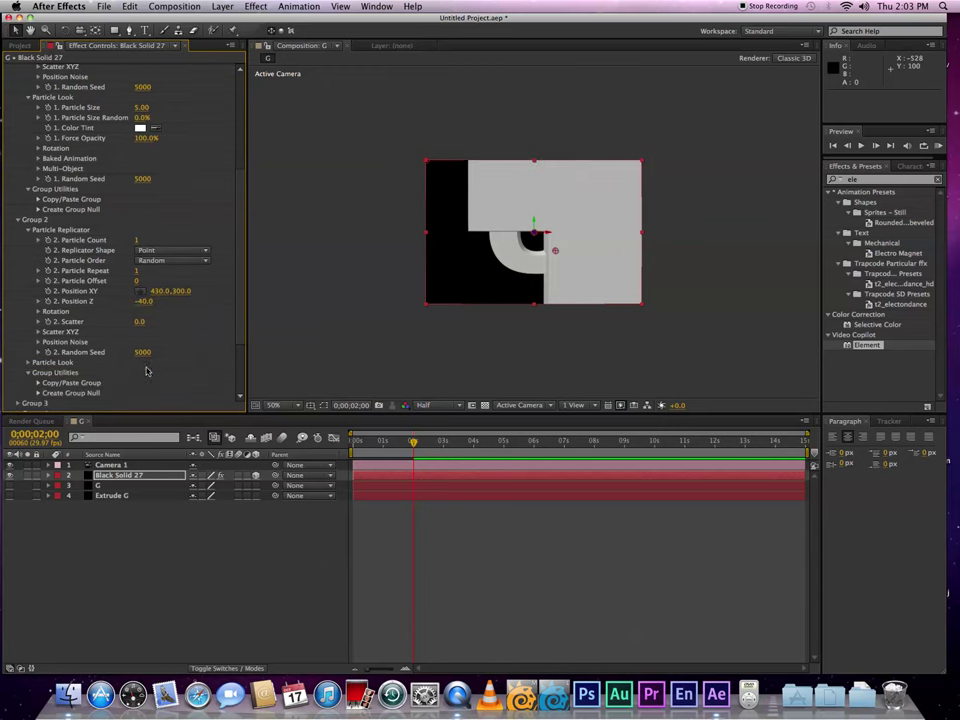
pyautogui.click(28, 362)
pyautogui.scroll(-2, 28, 362)
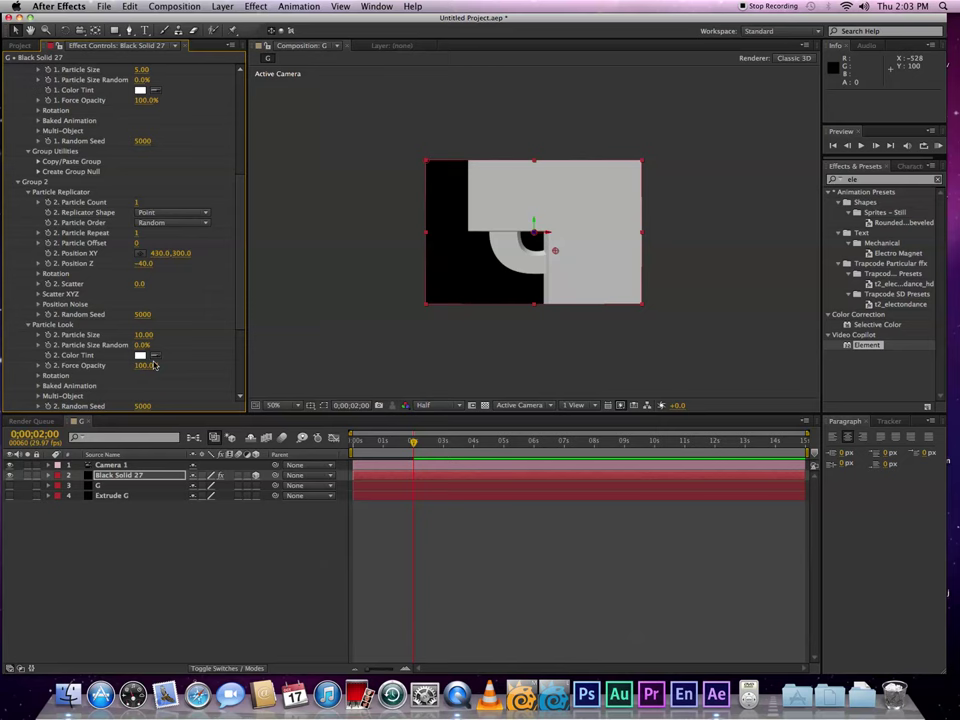
pyautogui.click(144, 335)
pyautogui.write('2.30')
pyautogui.press('Return')
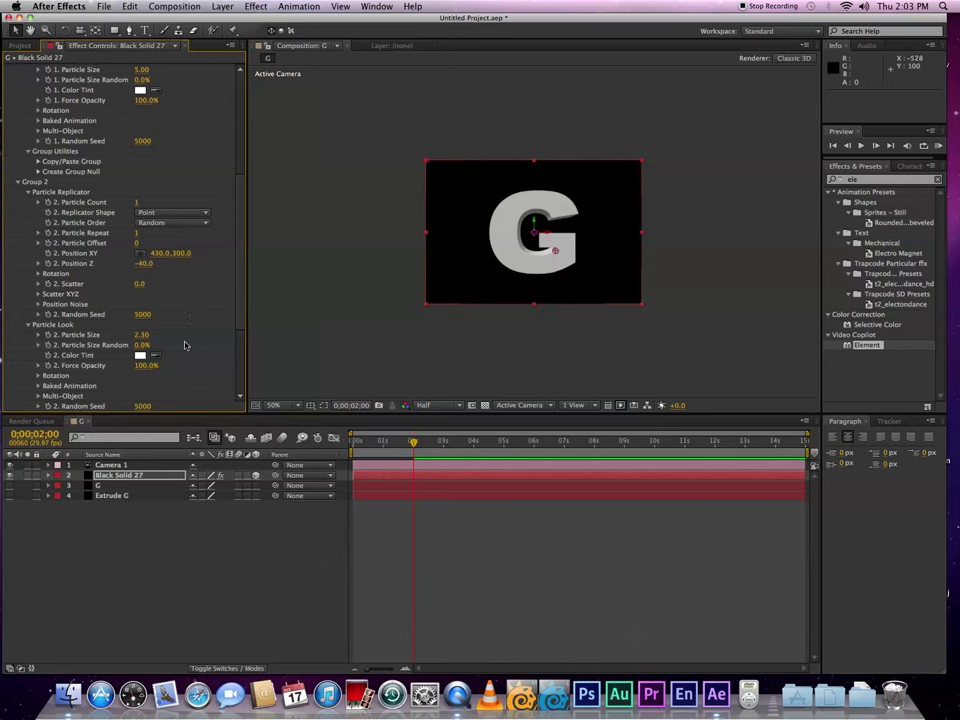
# Step: Set Black Solid 27's Position to 150, 240, 0 and its Scale to 88%
pyautogui.click(120, 476)
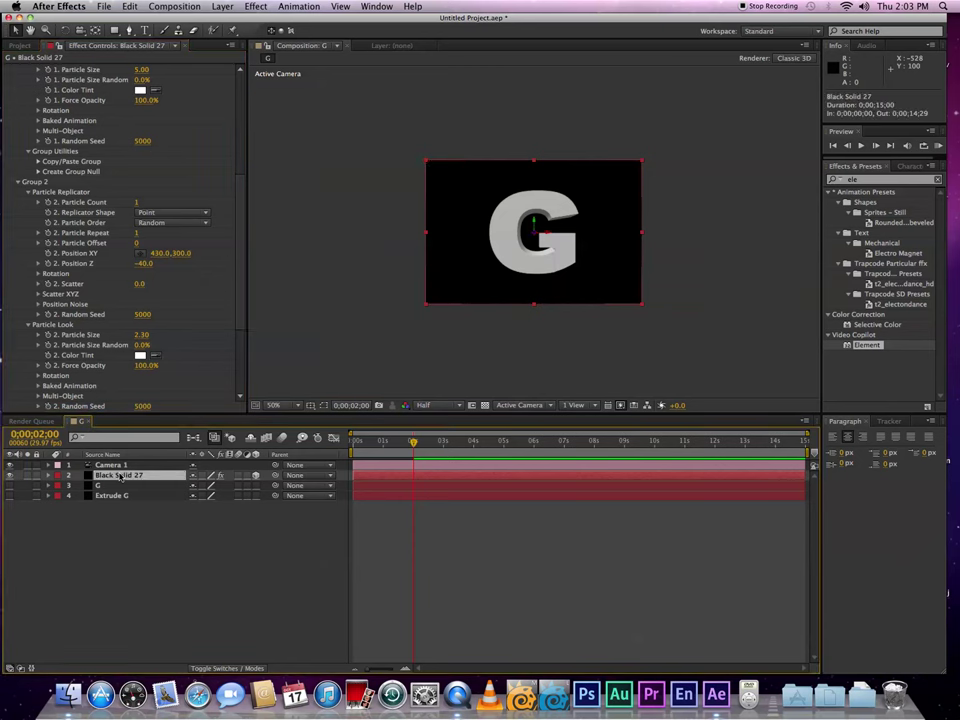
pyautogui.press('p')
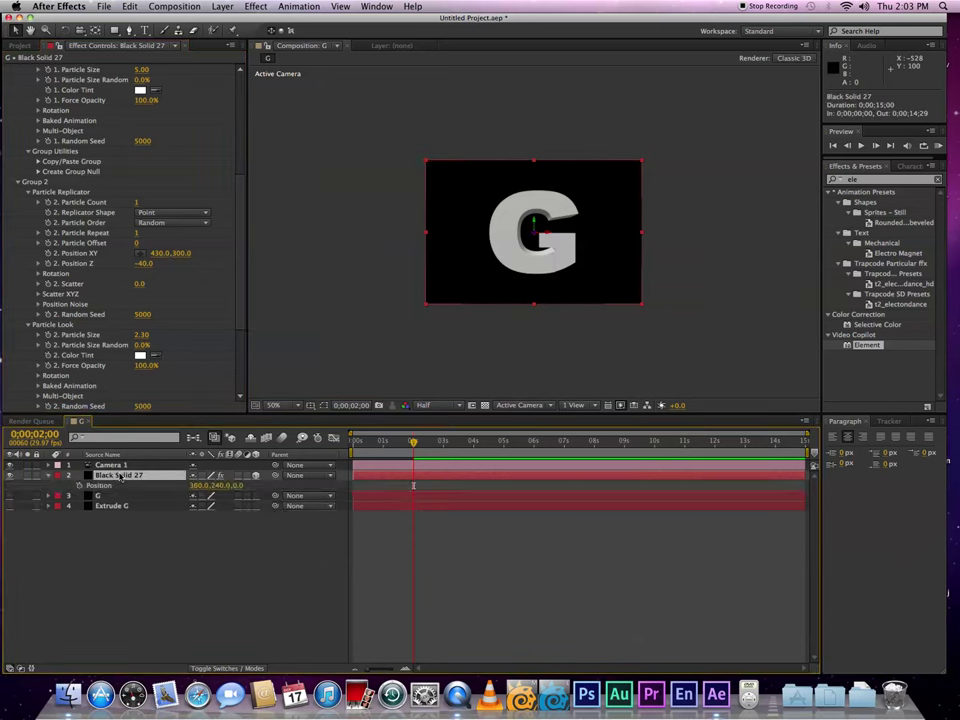
pyautogui.hotkey('shift', 's')
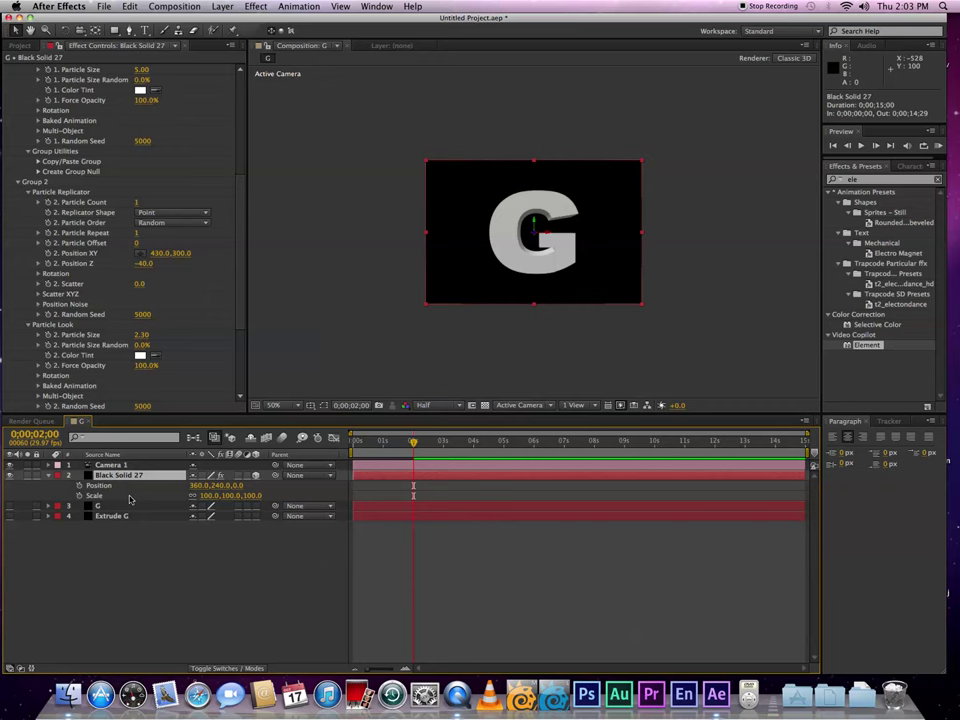
pyautogui.click(199, 485)
pyautogui.write('150')
pyautogui.press('Tab')
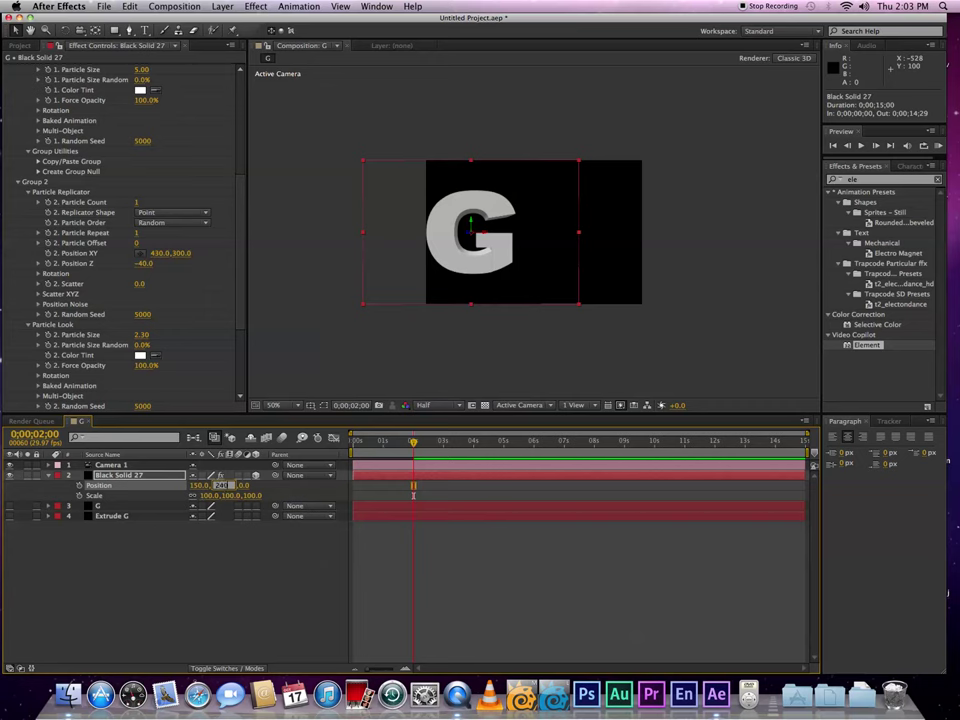
pyautogui.press('Tab')
pyautogui.press('Tab')
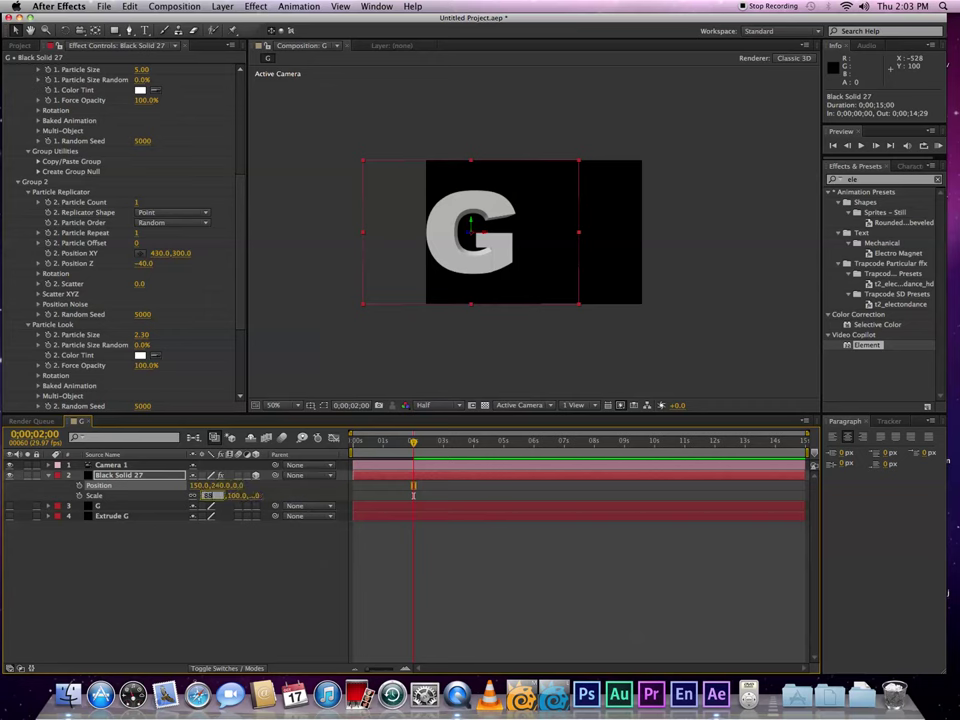
pyautogui.write('88')
pyautogui.press('Return')
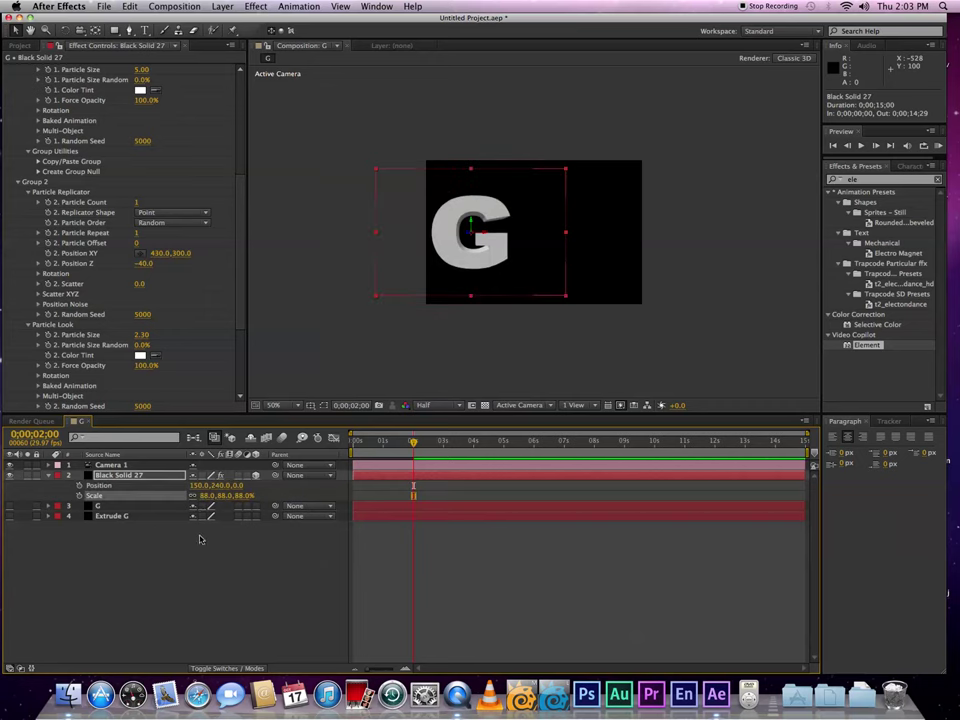
pyautogui.click(120, 476)
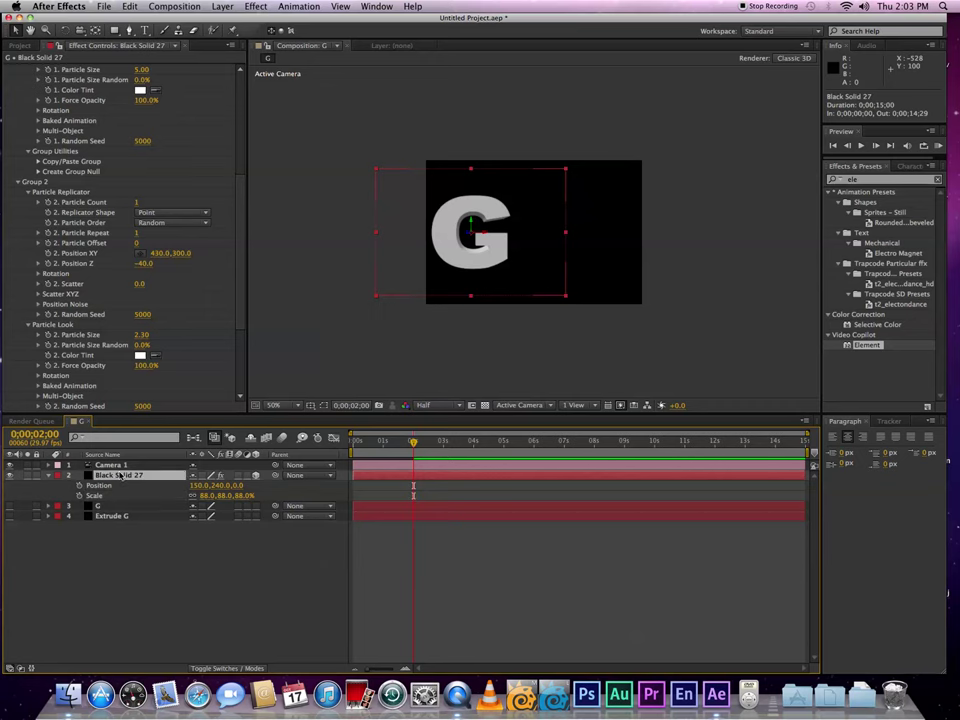
# Step: Duplicate Black Solid 27 and set the first model's extrude depth to 0 in the copy's Element scene
pyautogui.press('super+d')
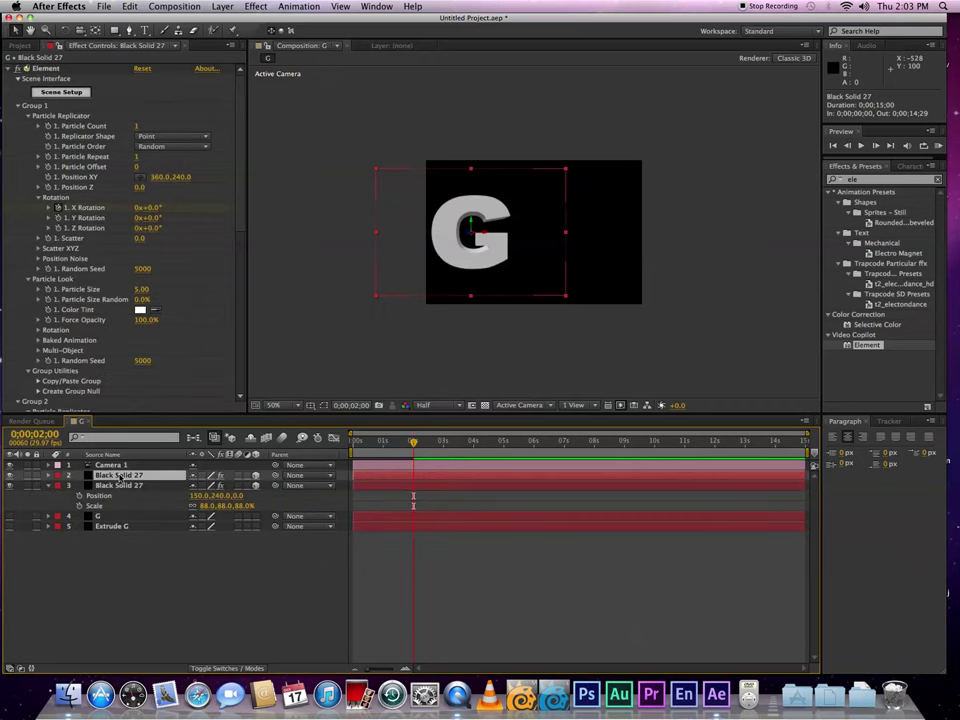
pyautogui.click(52, 69)
pyautogui.click(70, 91)
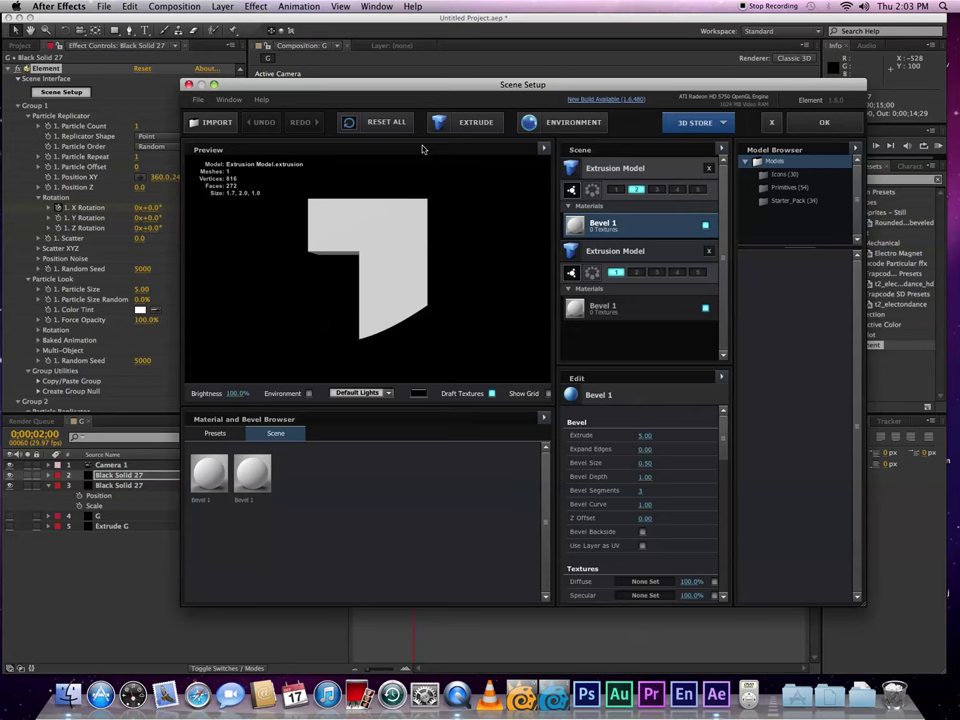
pyautogui.click(646, 435)
pyautogui.write('0')
pyautogui.press('Return')
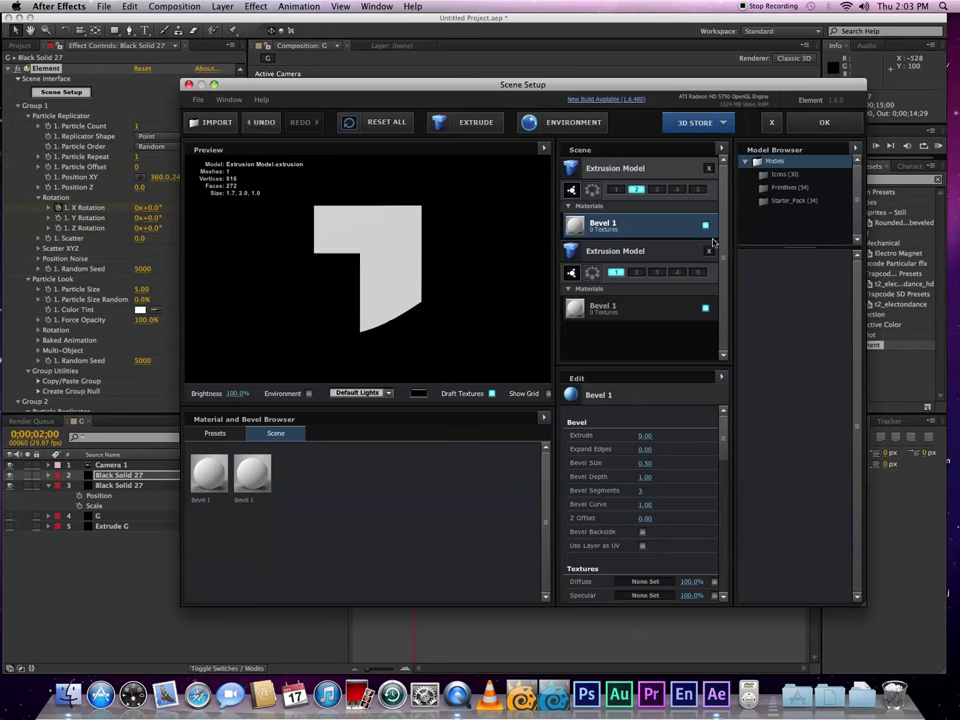
# Step: Set the second model's Bevel 1 extrude depth to 0 as well
pyautogui.click(640, 308)
pyautogui.click(648, 436)
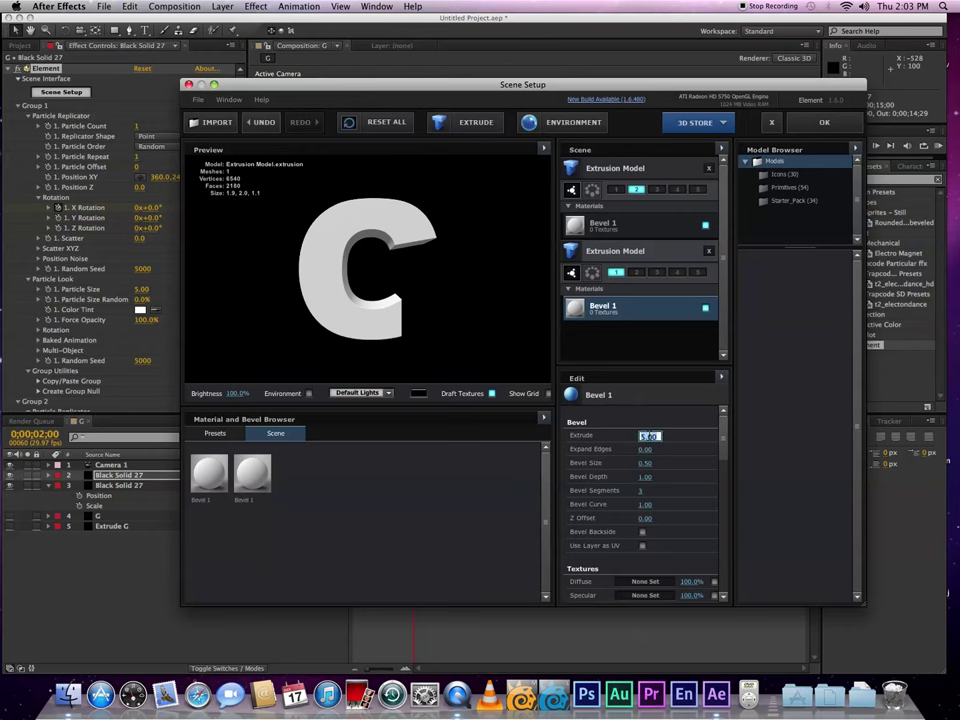
pyautogui.write('0')
pyautogui.press('Return')
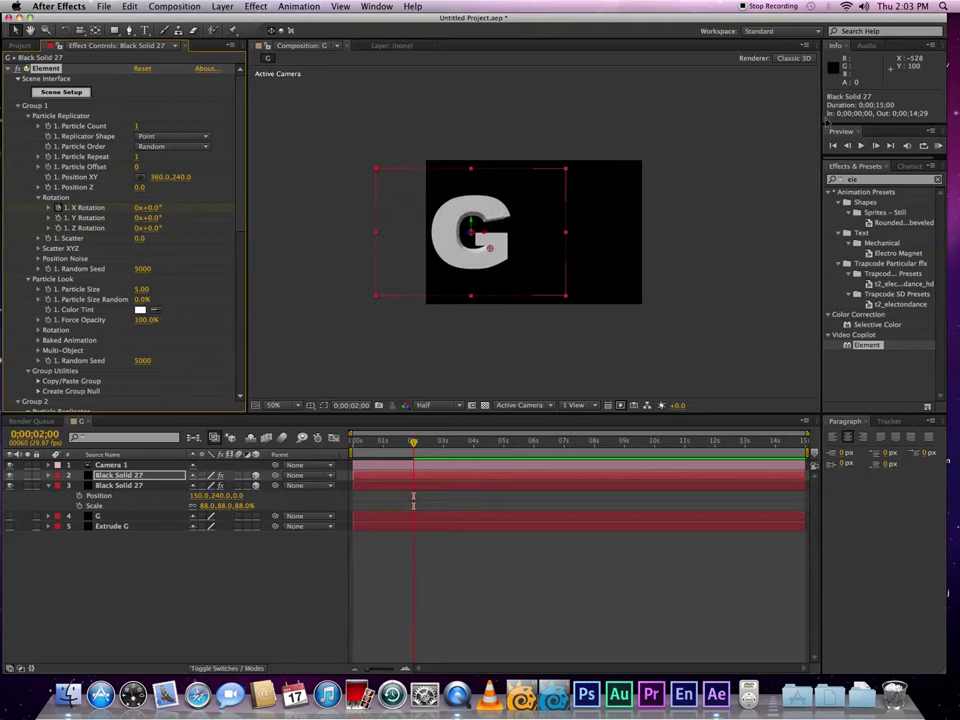
# Step: Apply the Element scene setup and set Group 2 Position XY to 427, 293
pyautogui.click(824, 122)
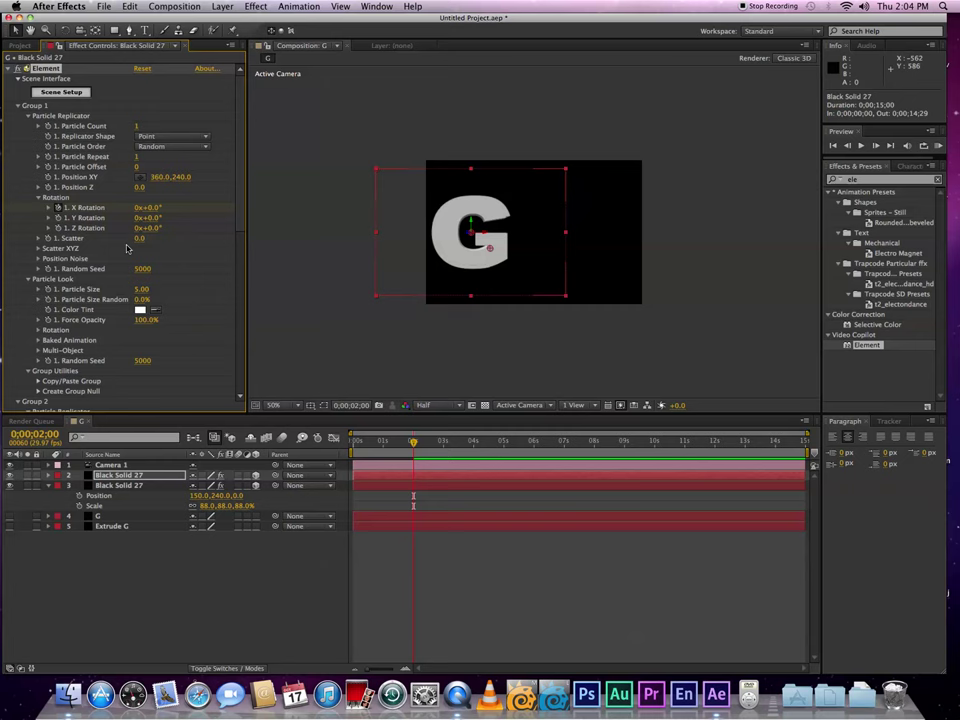
pyautogui.scroll(-5, 121, 316)
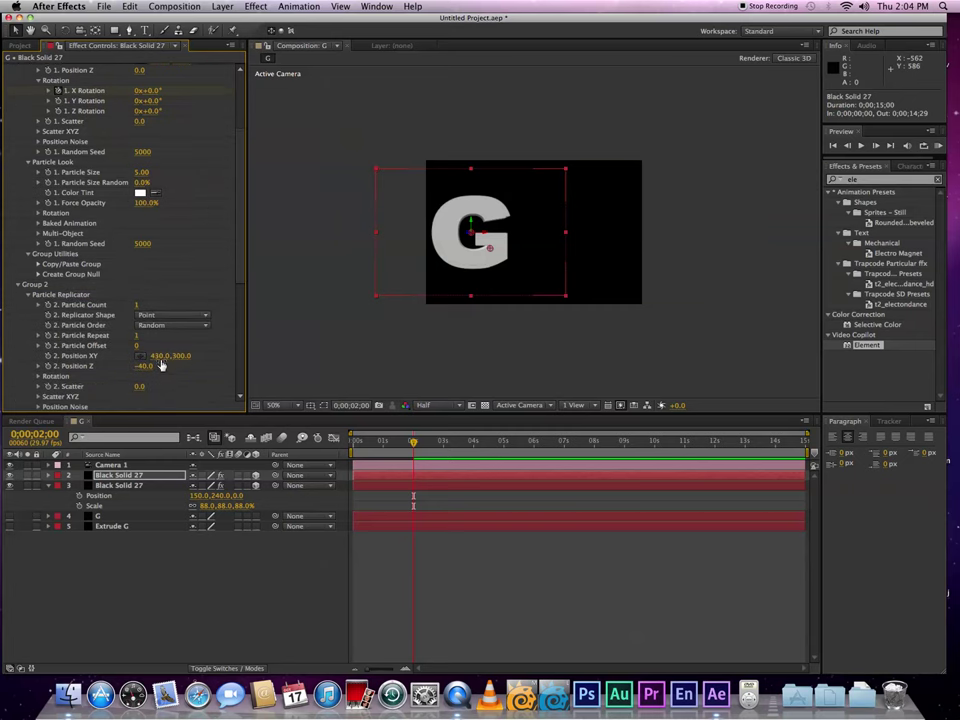
pyautogui.click(161, 356)
pyautogui.write('422')
pyautogui.press('Tab')
pyautogui.write('26')
pyautogui.write('3')
pyautogui.press('Return')
# Step: Set the duplicated Black Solid 27 layer's Scale back to 100%
pyautogui.click(124, 478)
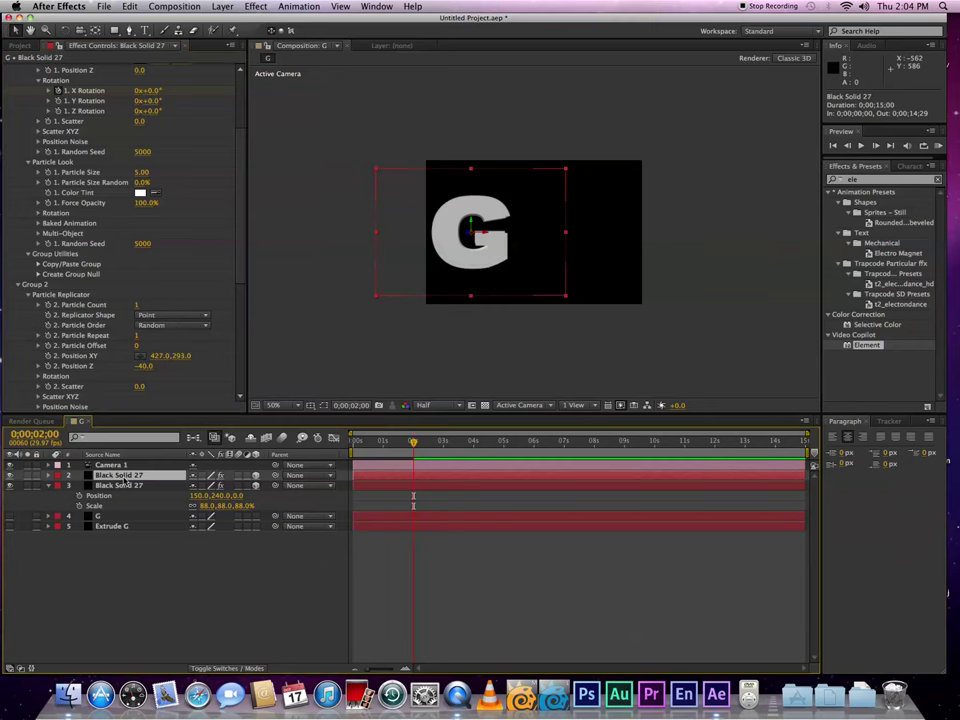
pyautogui.press('s')
pyautogui.click(210, 485)
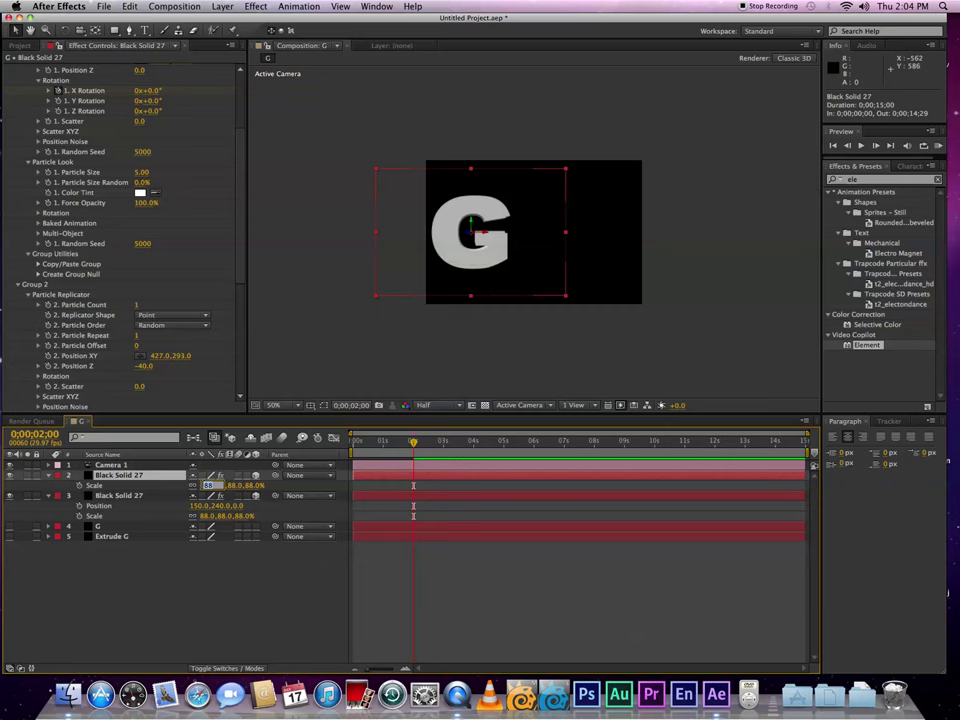
pyautogui.write('100')
pyautogui.press('Return')
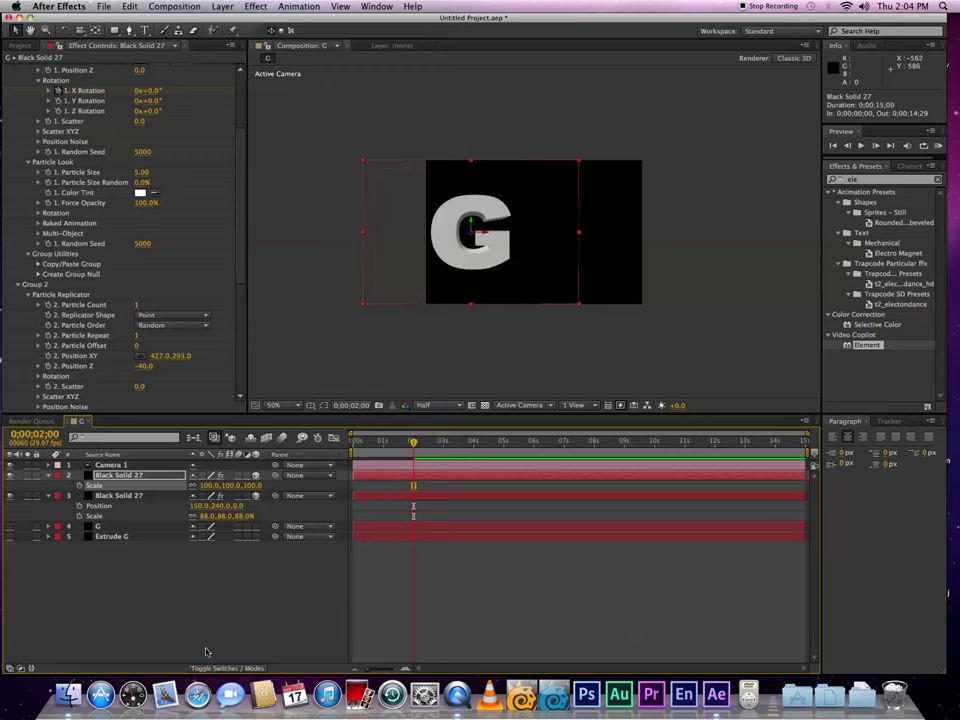
# Step: Keyframe the upper Black Solid 27's opacity from 0% at 2;06 to 100% at 3 seconds
pyautogui.click(34, 434)
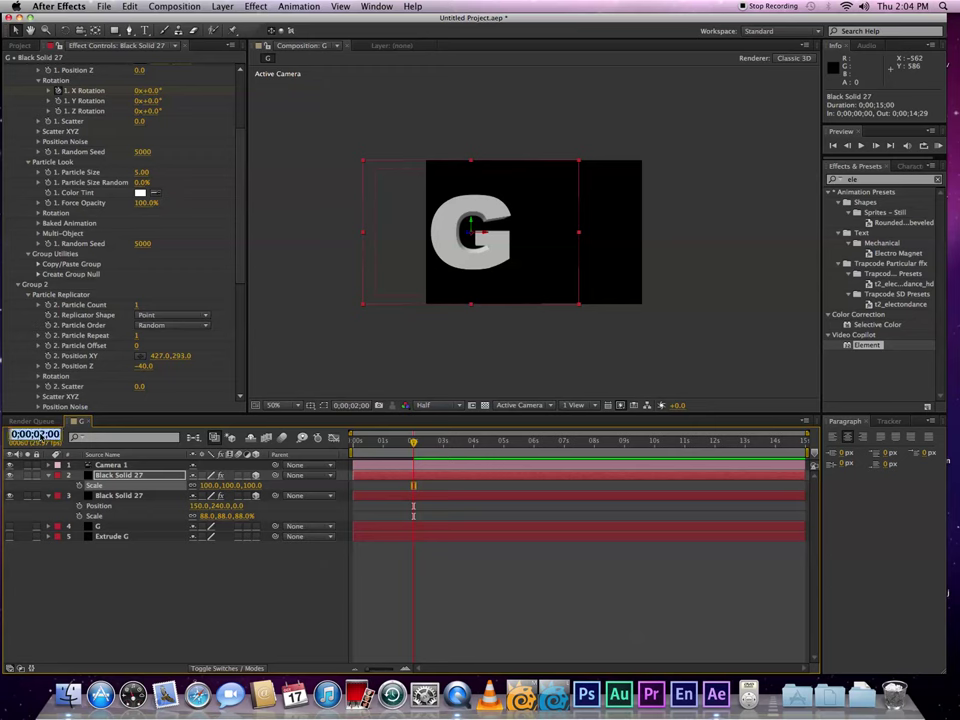
pyautogui.write('206')
pyautogui.press('Return')
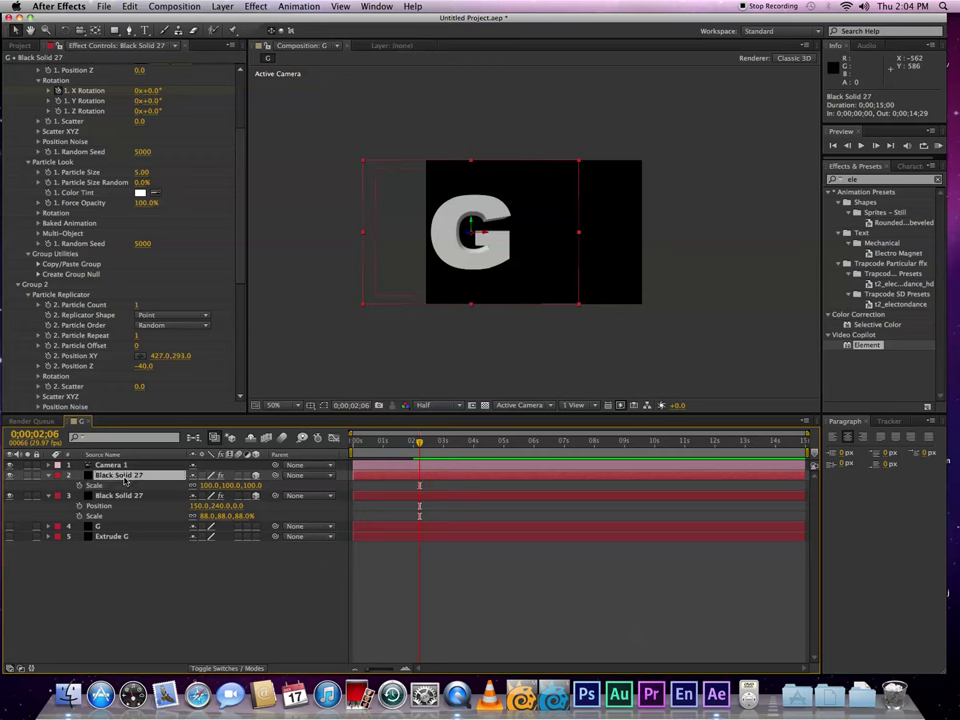
pyautogui.press('t')
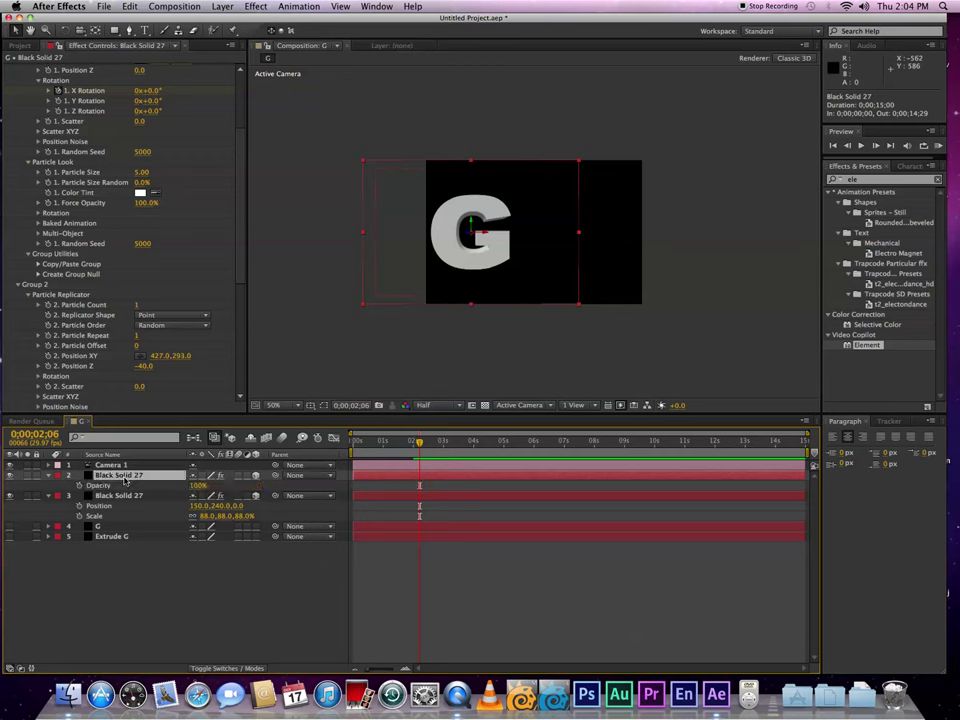
pyautogui.click(199, 485)
pyautogui.write('0')
pyautogui.press('Return')
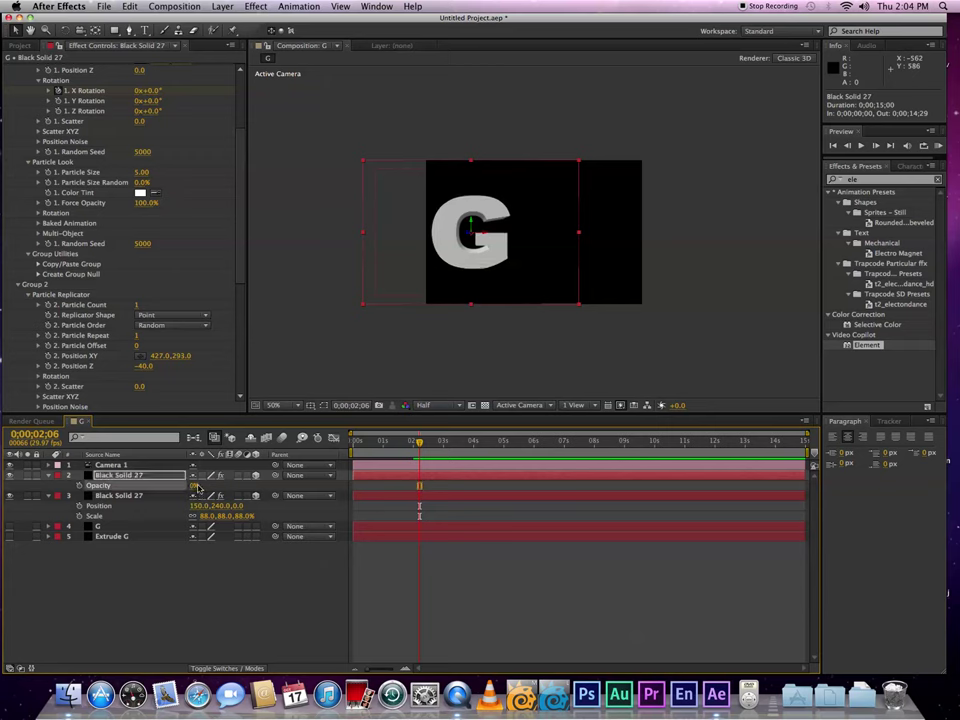
pyautogui.click(84, 486)
pyautogui.click(16, 434)
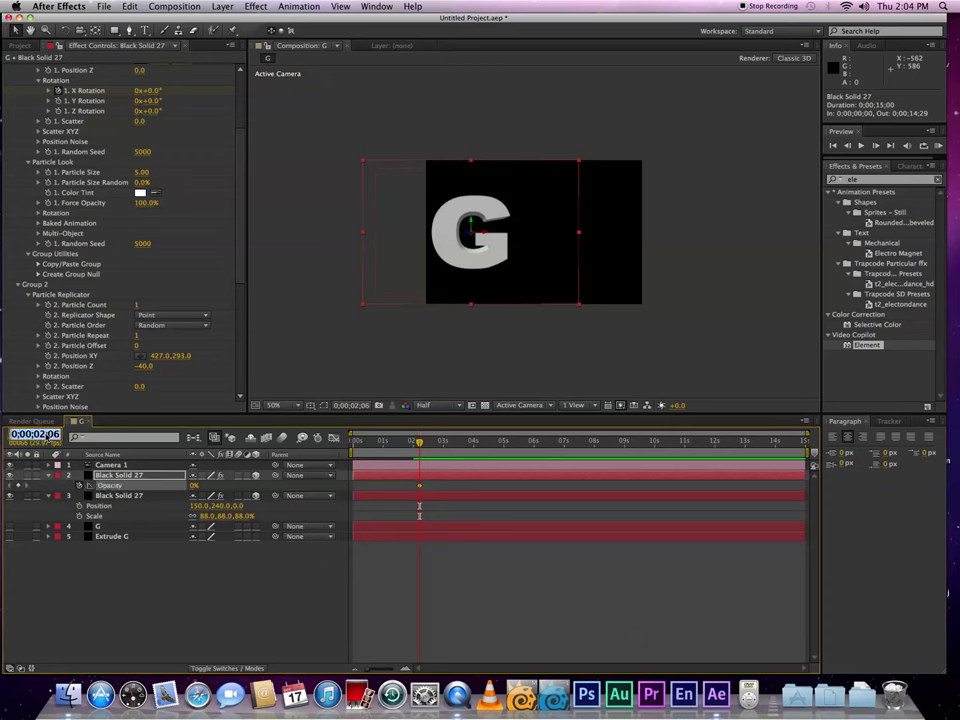
pyautogui.write('300')
pyautogui.press('Return')
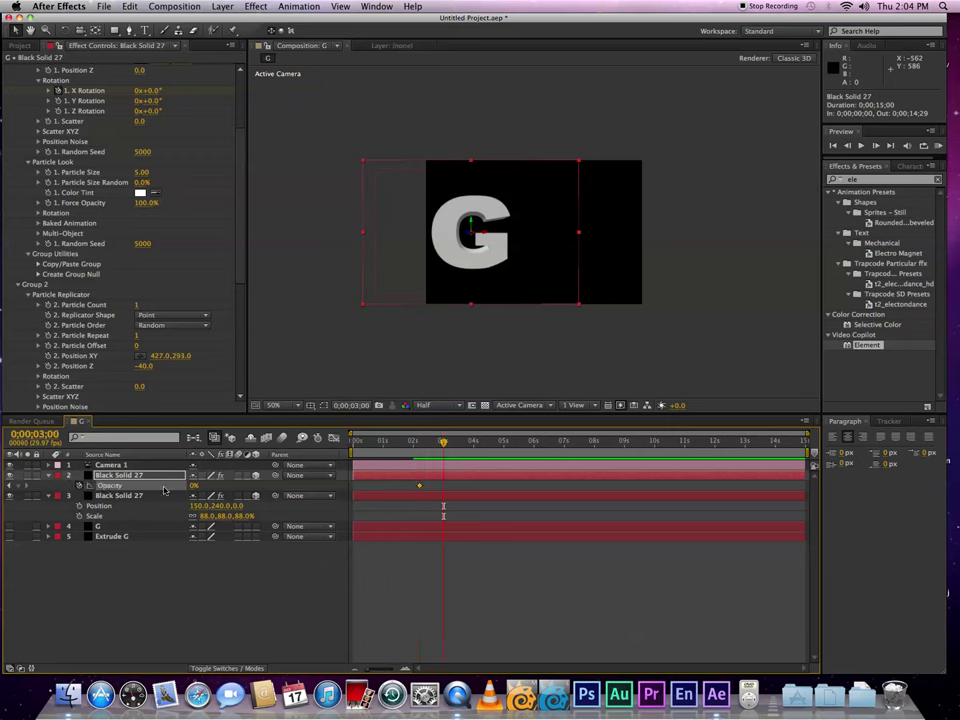
pyautogui.click(192, 486)
pyautogui.write('100')
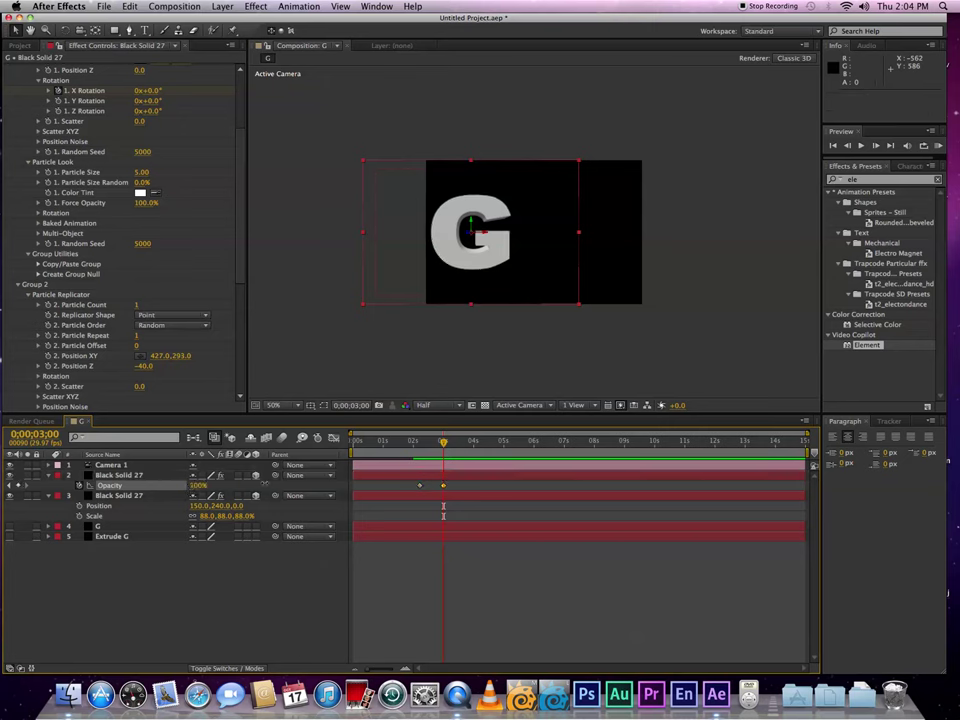
pyautogui.press('Return')
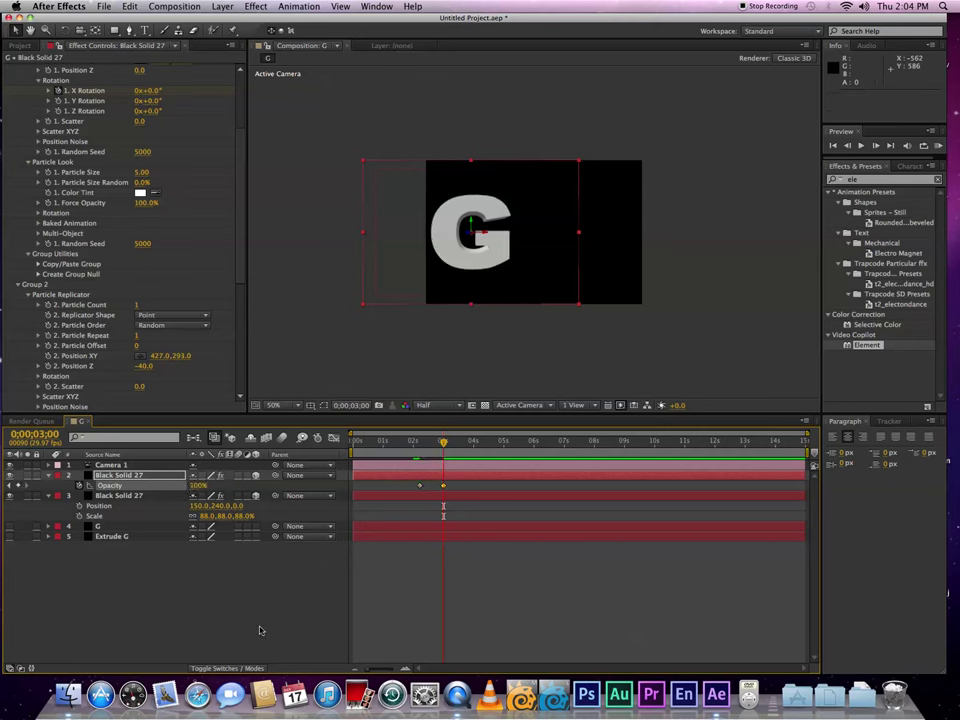
# Step: Fade the lower Black Solid 27's opacity down to 0% at 3;15
pyautogui.click(110, 496)
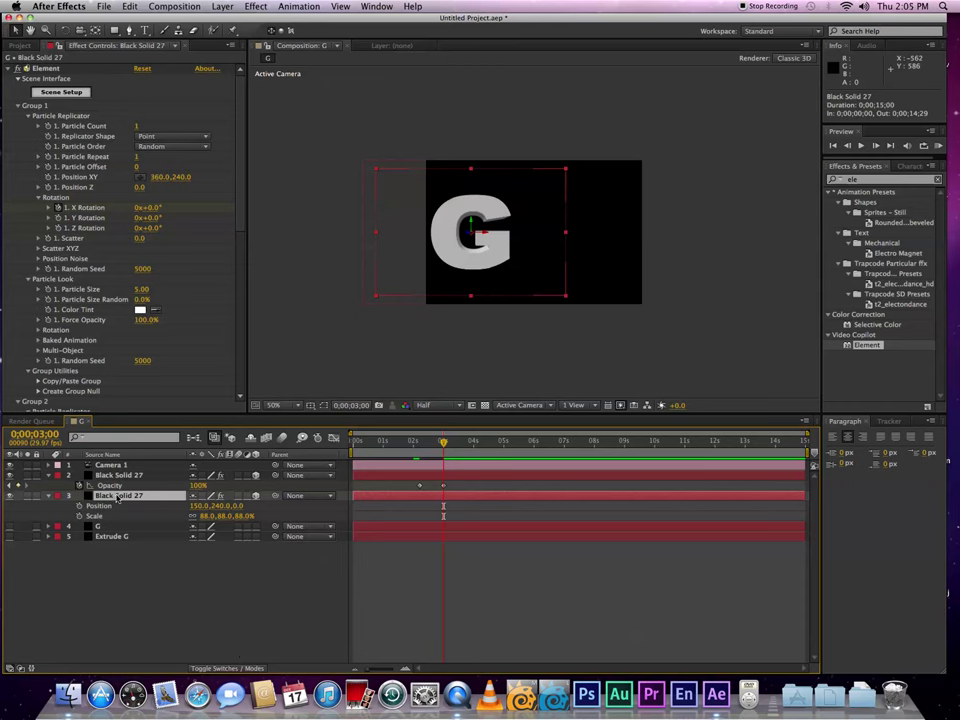
pyautogui.press('t')
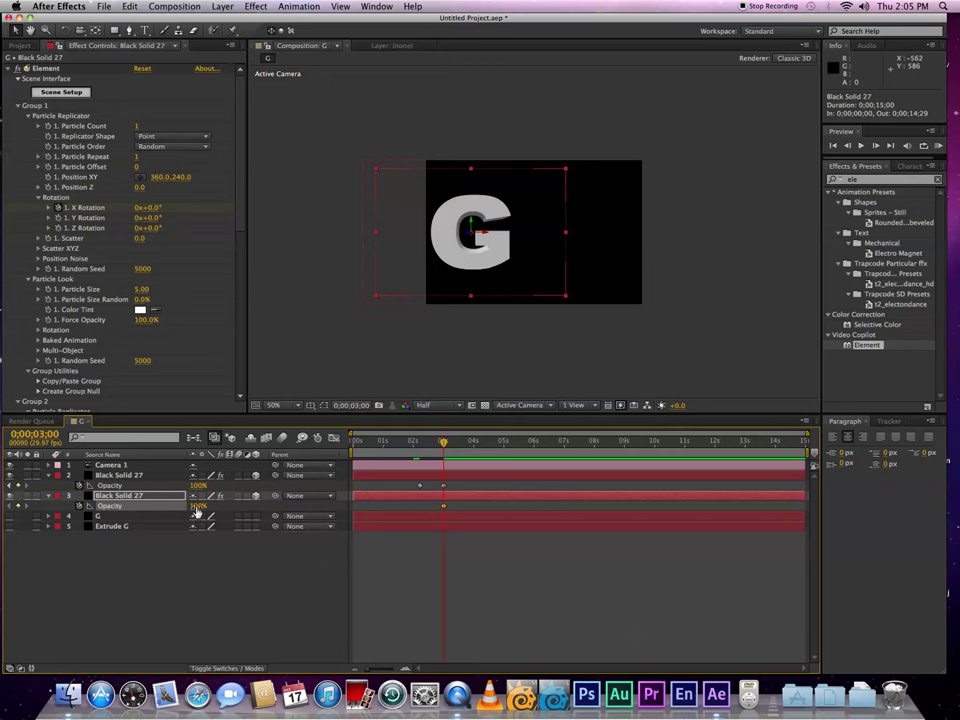
pyautogui.click(40, 436)
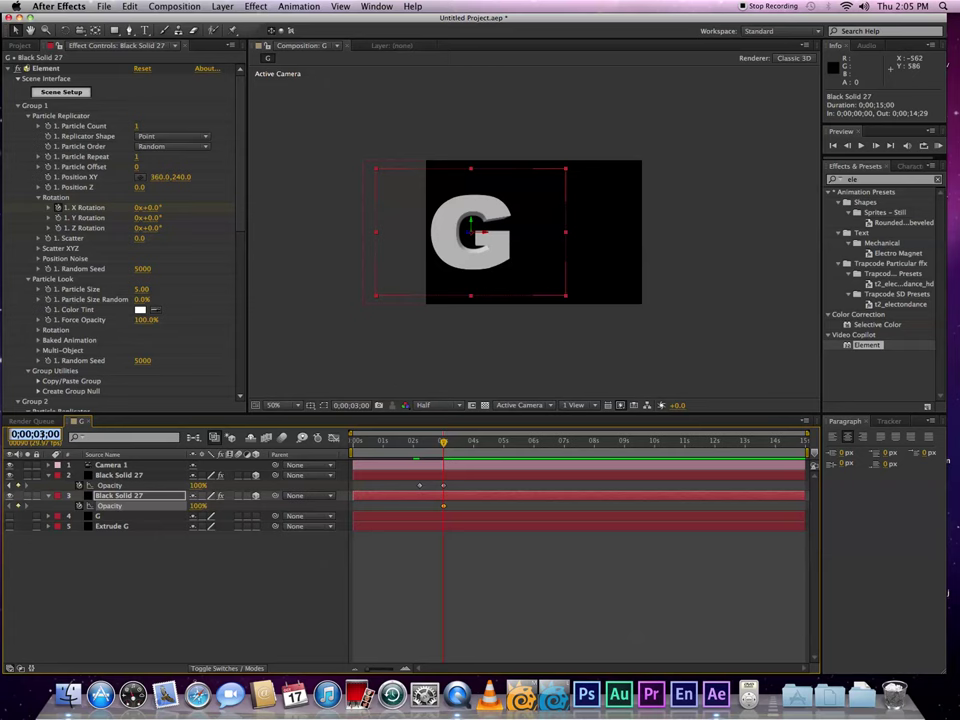
pyautogui.write('315')
pyautogui.press('Return')
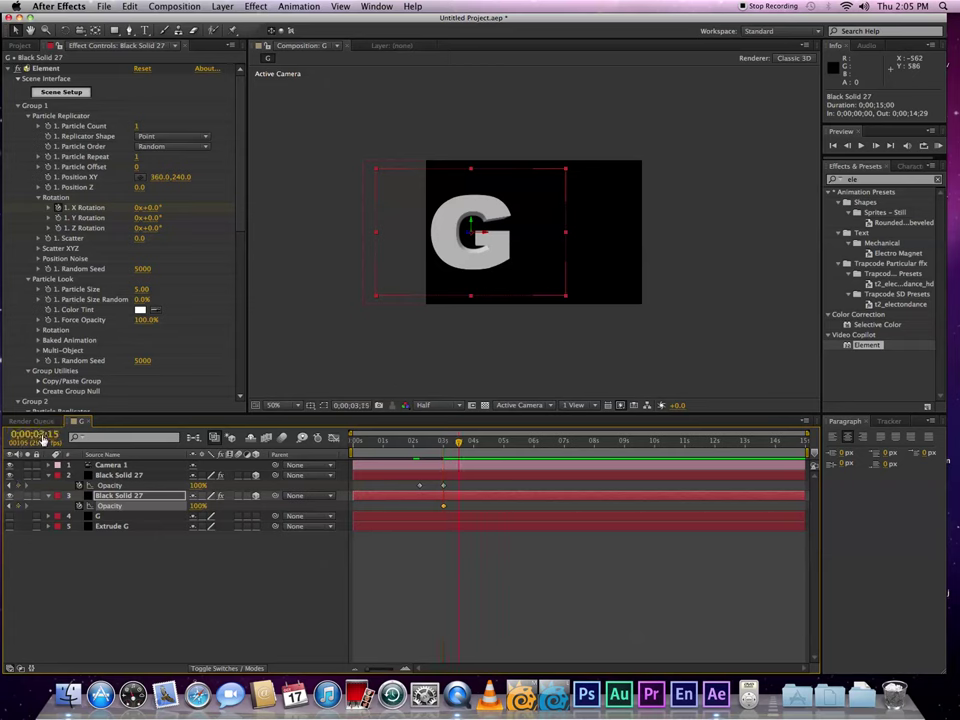
pyautogui.moveTo(199, 507); pyautogui.dragTo(150, 380)
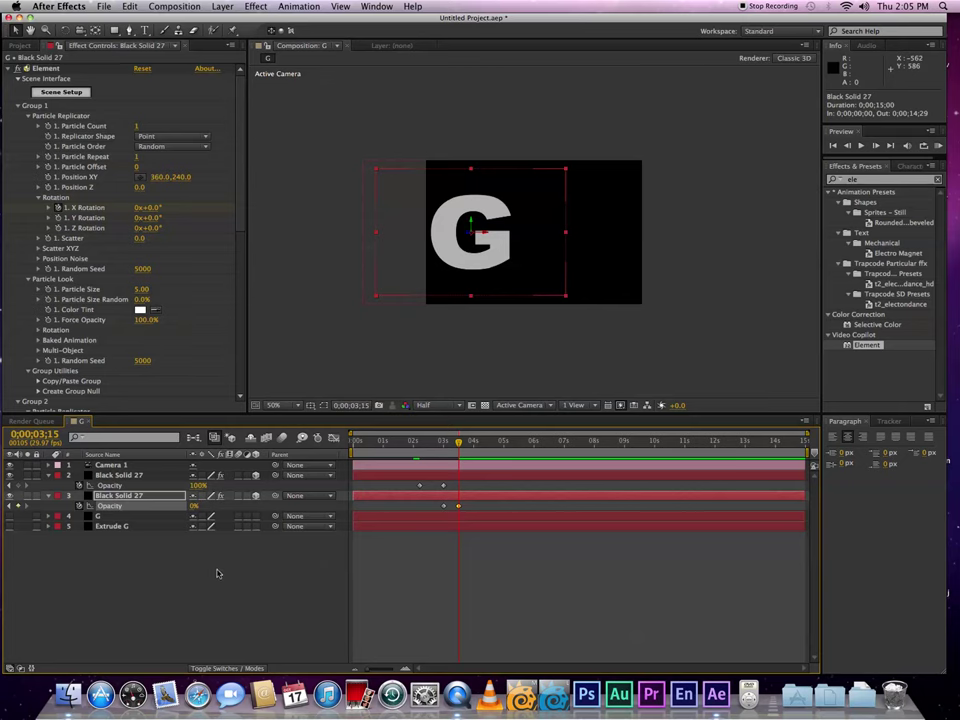
# Step: Keyframe Camera 1's position at 0 seconds as 200, 200, -260
pyautogui.click(105, 466)
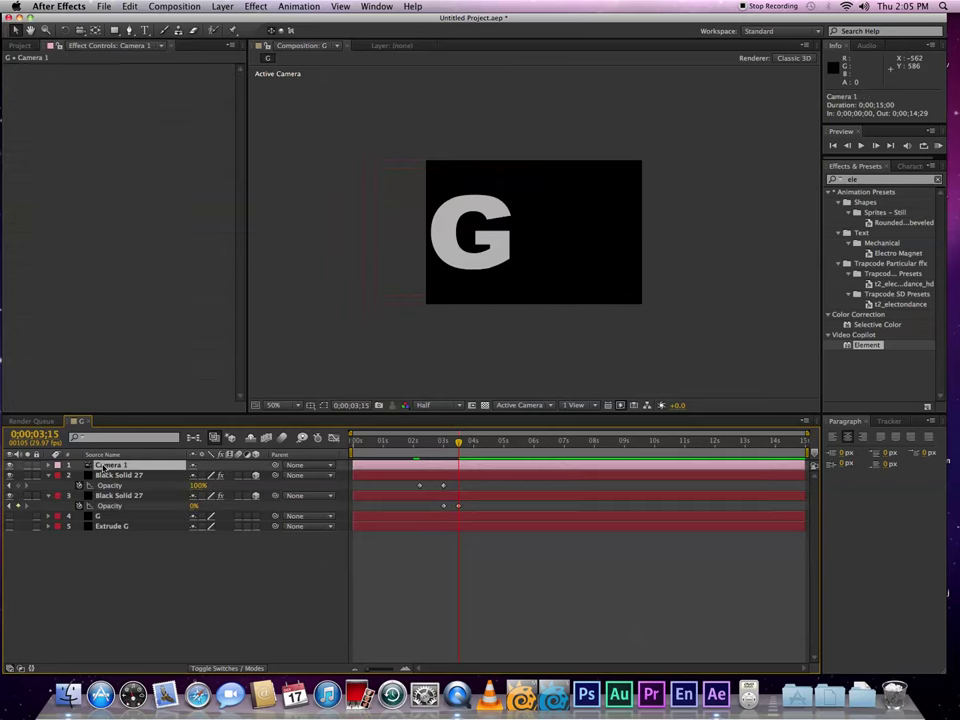
pyautogui.hotkey('alt', 'shift', 'p')
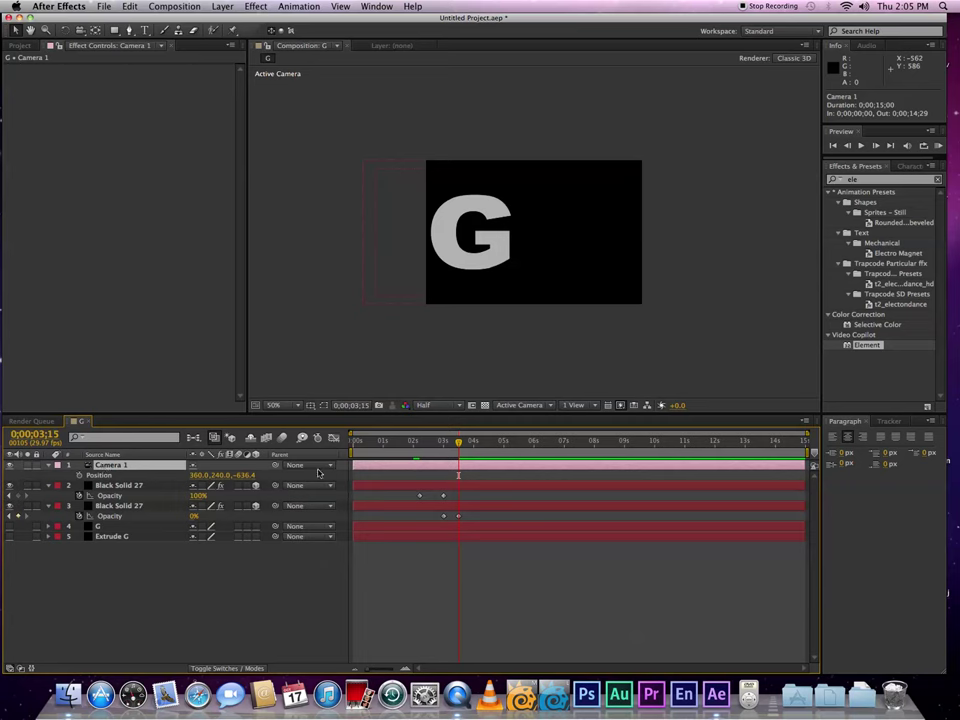
pyautogui.press('Home')
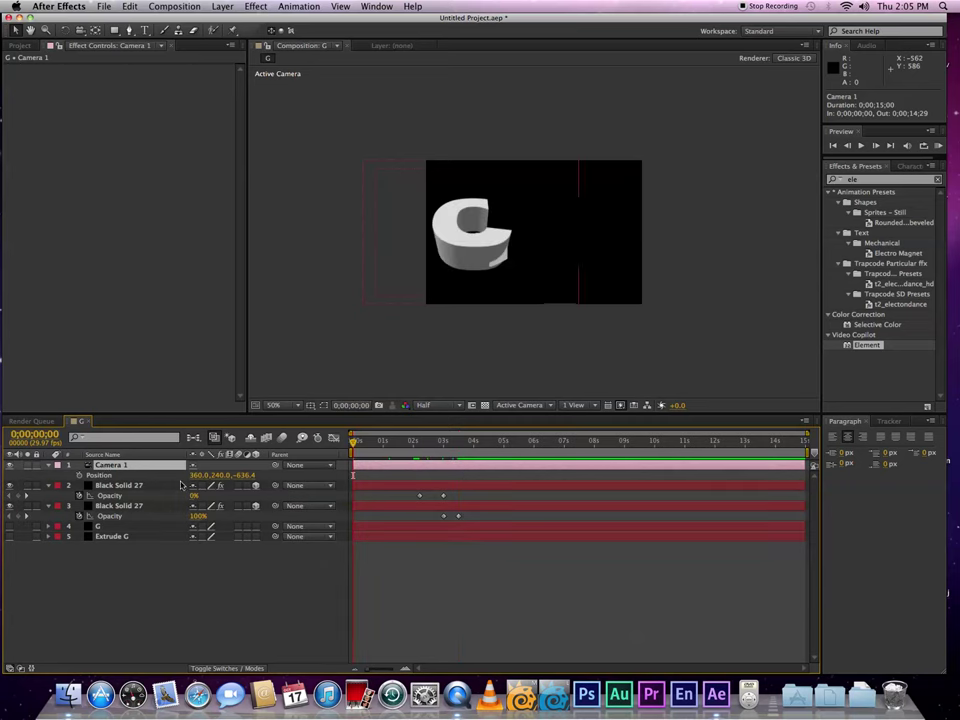
pyautogui.click(80, 475)
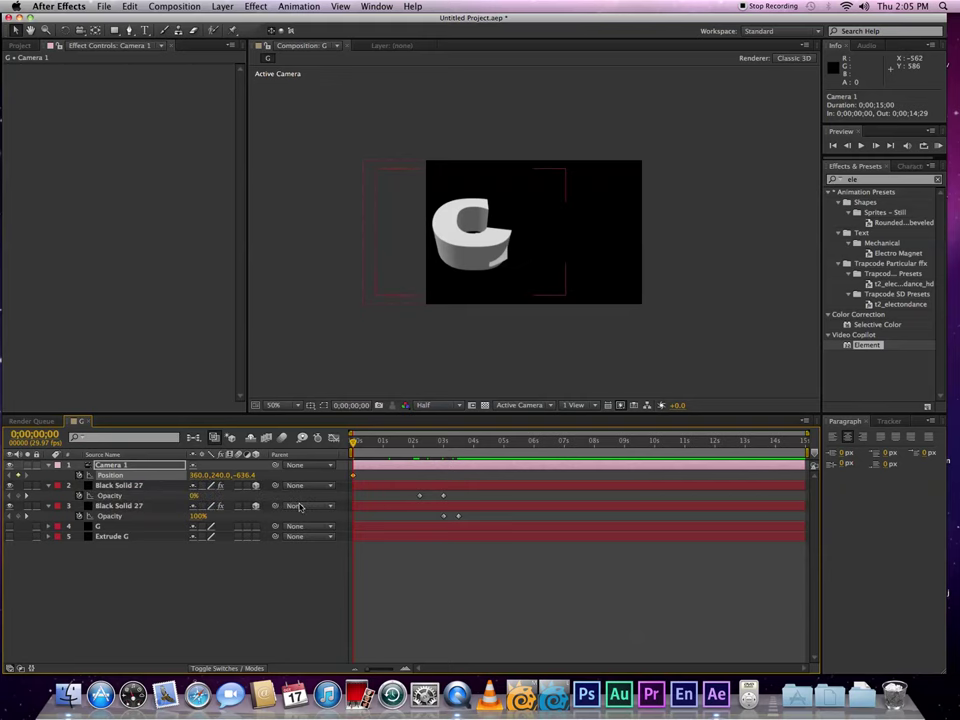
pyautogui.click(201, 475)
pyautogui.write('200')
pyautogui.press('Tab')
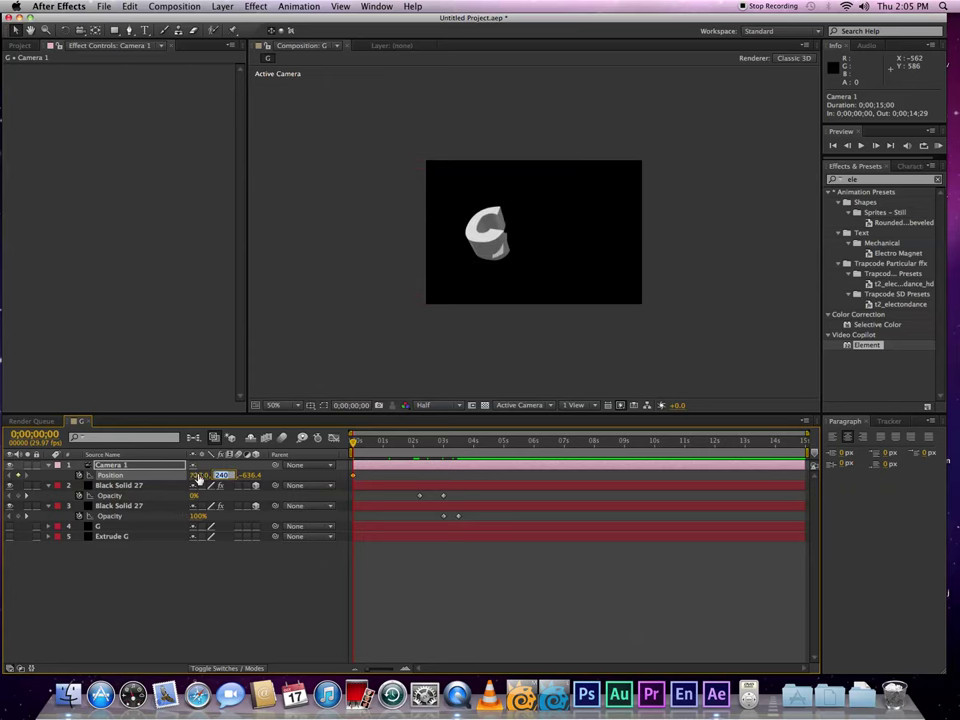
pyautogui.write('200')
pyautogui.press('Tab')
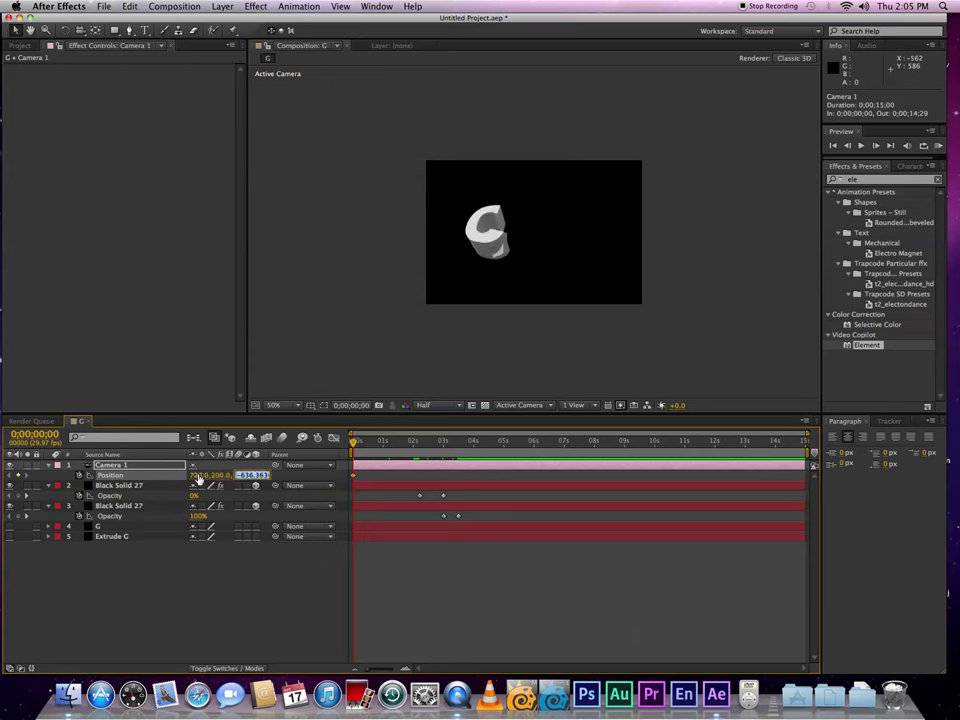
pyautogui.write('-266')
pyautogui.press('Return')
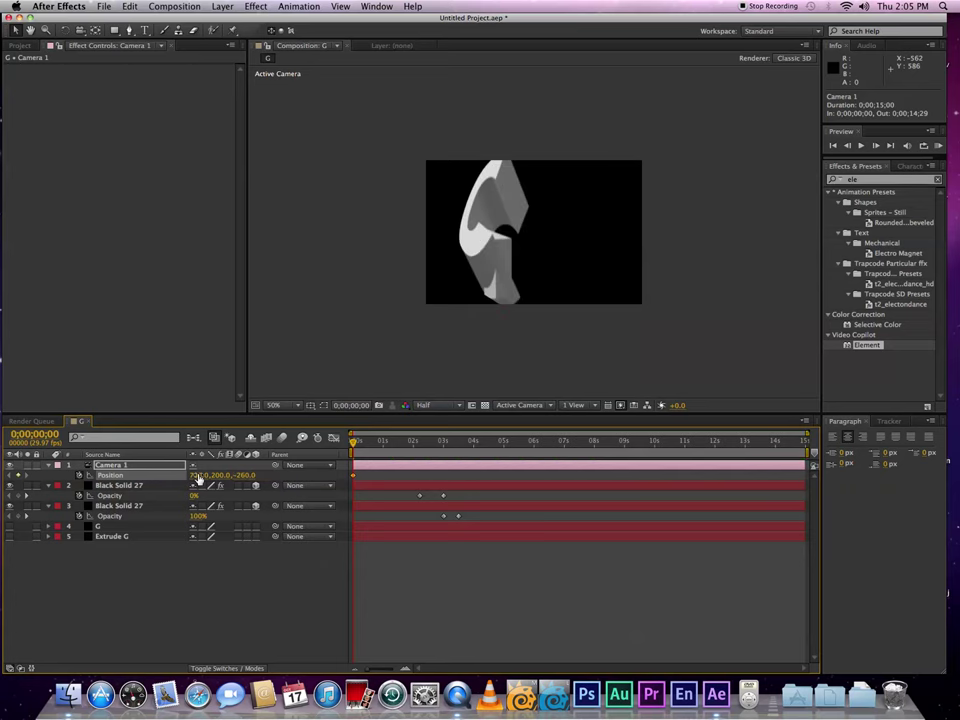
# Step: Set Camera 1's position at 2 seconds to 360, 240, -636, pulling back to reveal the G
pyautogui.click(52, 436)
pyautogui.write('200')
pyautogui.press('Return')
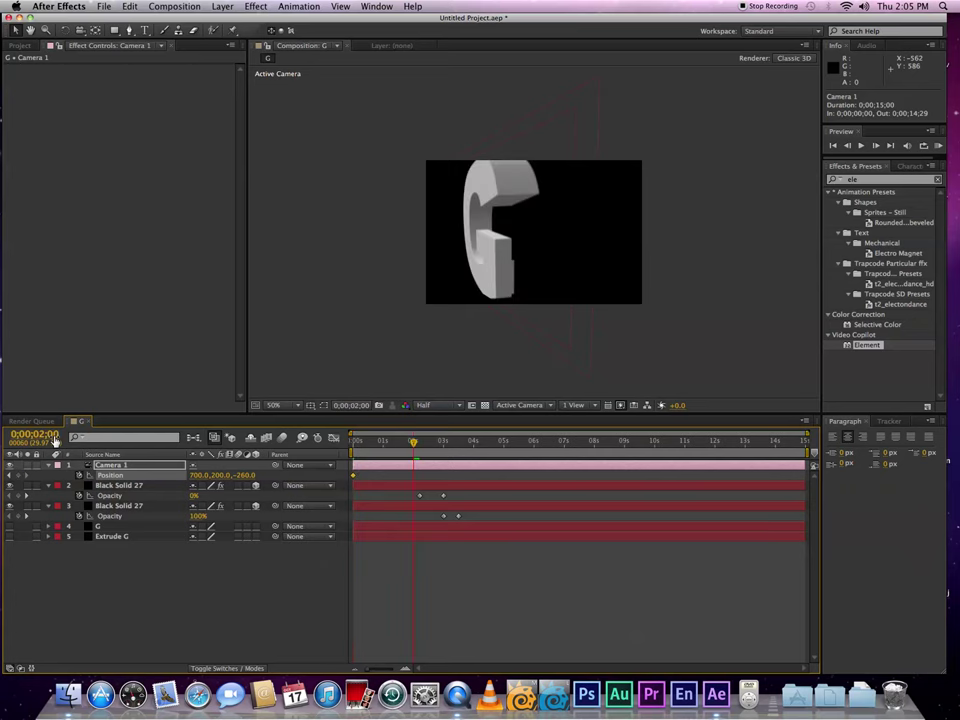
pyautogui.click(199, 475)
pyautogui.write('700')
pyautogui.write('160')
pyautogui.press('Tab')
pyautogui.write('240')
pyautogui.press('Tab')
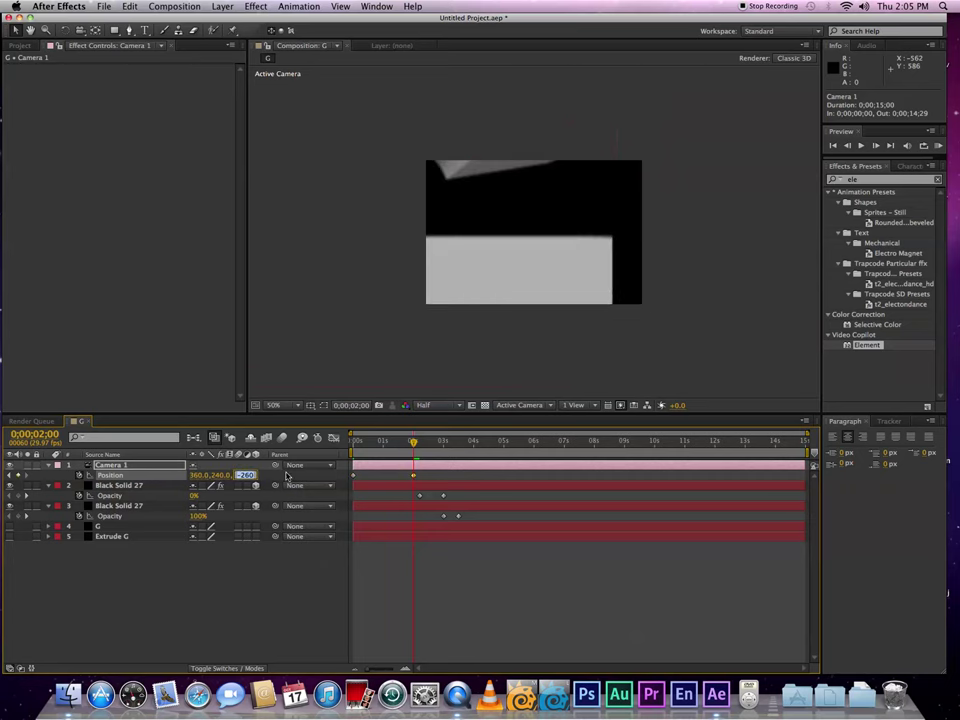
pyautogui.write('-650')
pyautogui.press('Return')
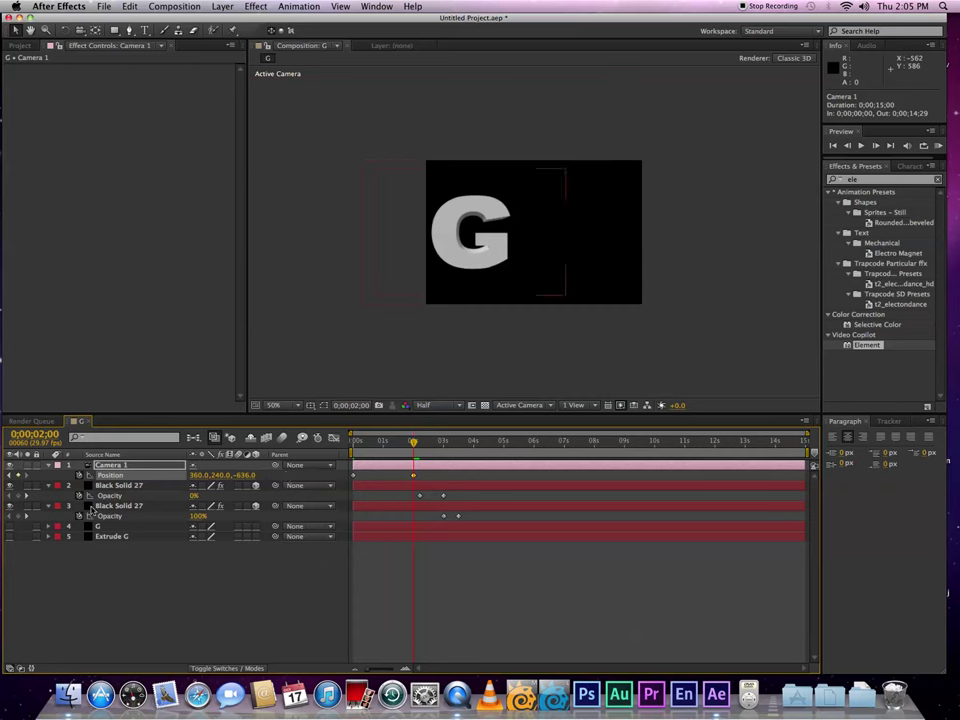
# Step: Create a 720×480, 15-second composition named 'searchlight left'
pyautogui.press('super+n')
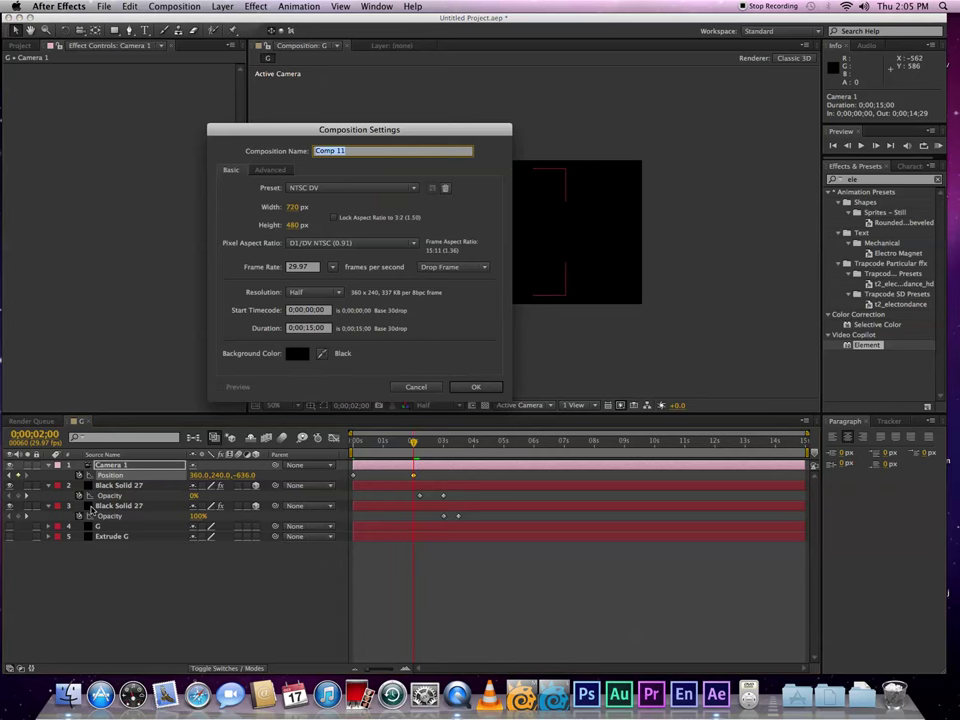
pyautogui.write('sea')
pyautogui.write('rching')
pyautogui.click(317, 330)
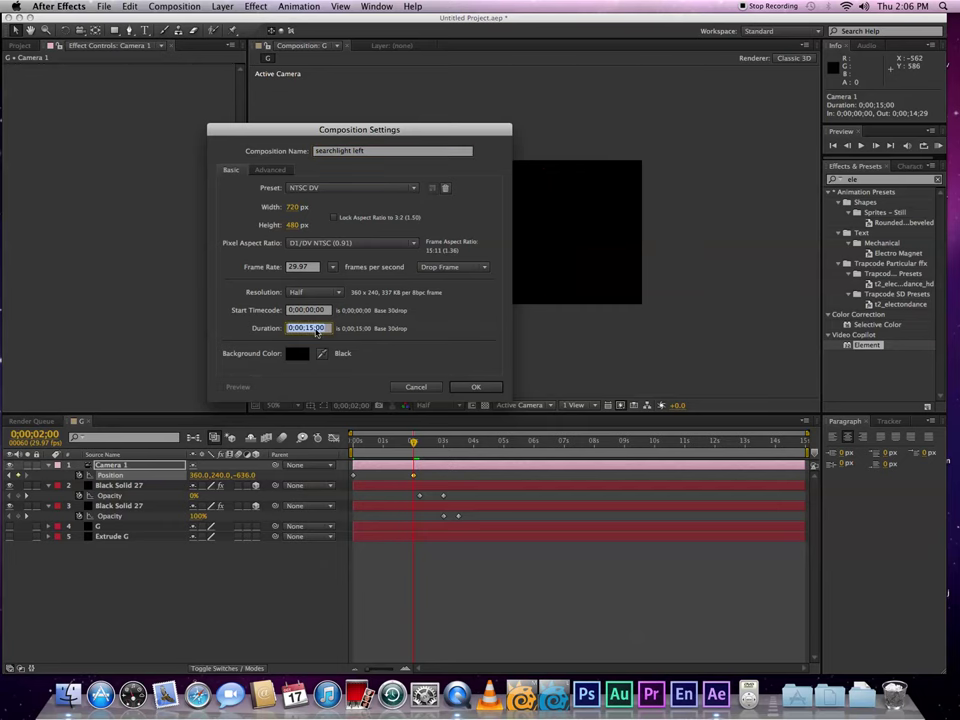
pyautogui.press('Return')
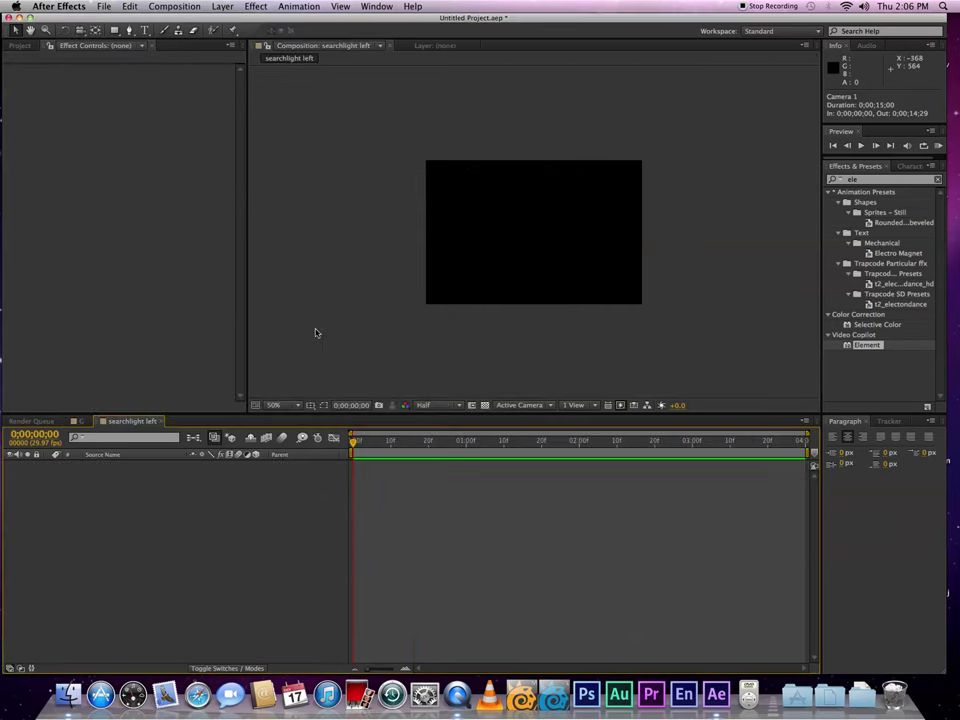
# Step: Add a new white spot light to the searchlight left comp
pyautogui.rightClick(210, 552)
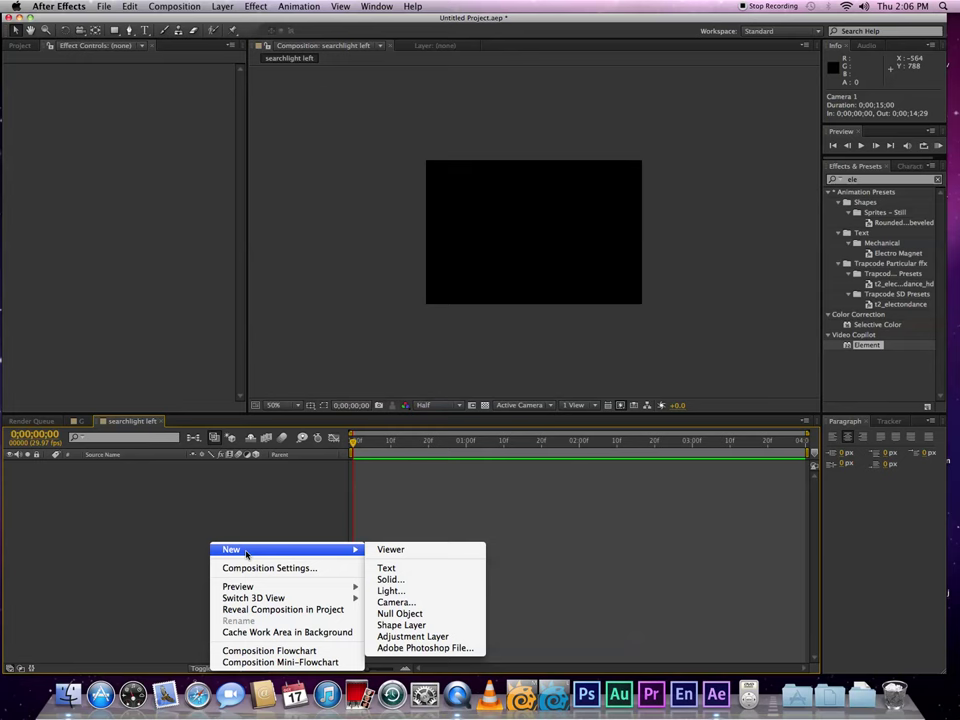
pyautogui.click(390, 590)
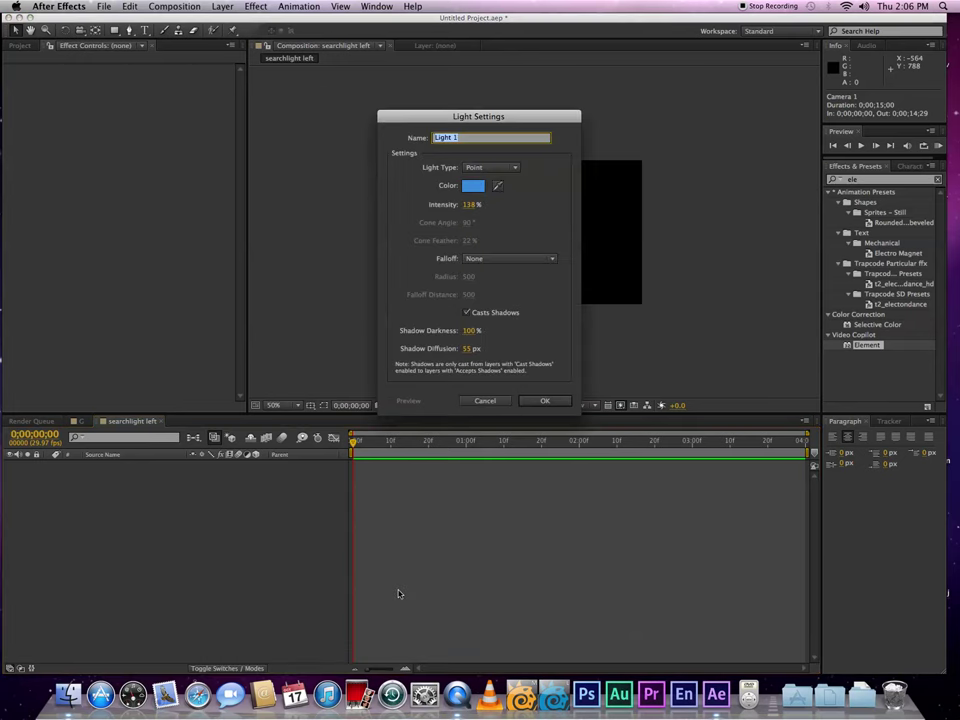
pyautogui.click(473, 185)
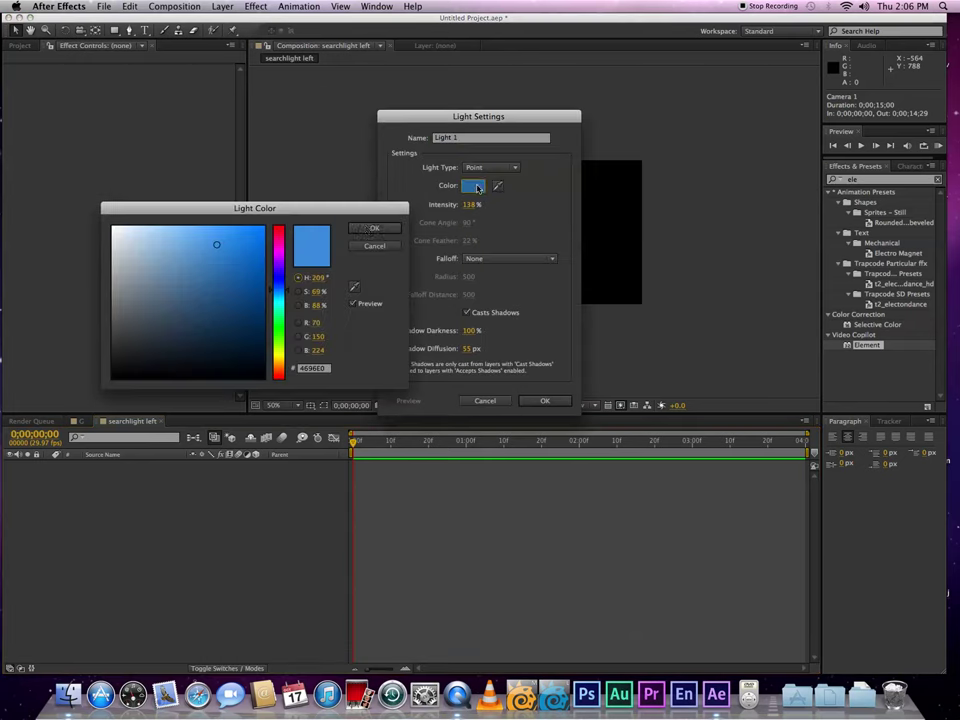
pyautogui.click(130, 228)
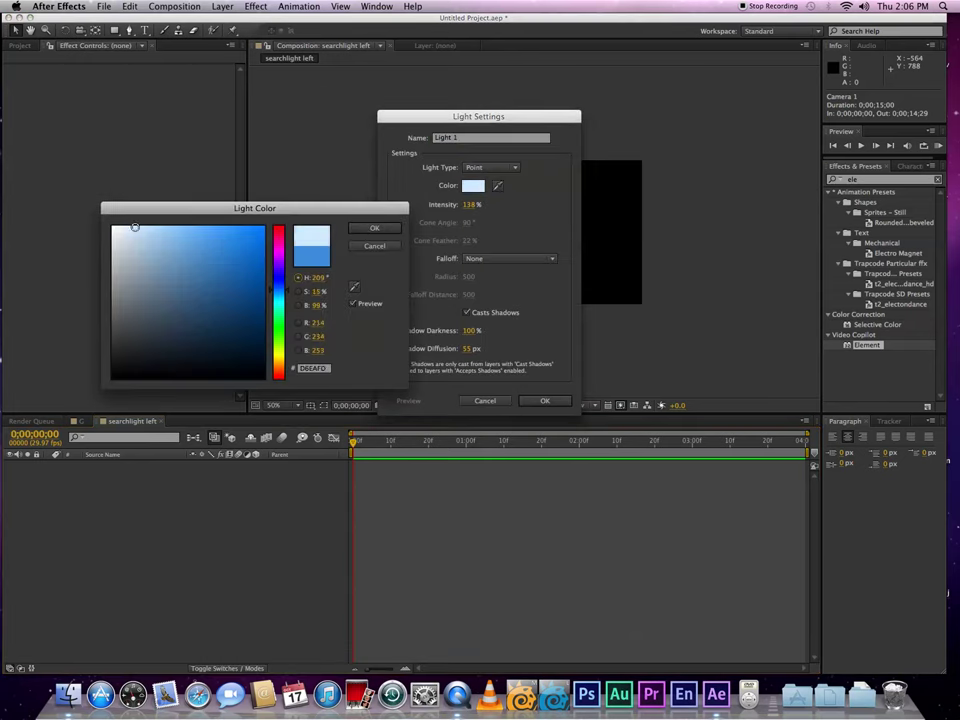
pyautogui.click(372, 229)
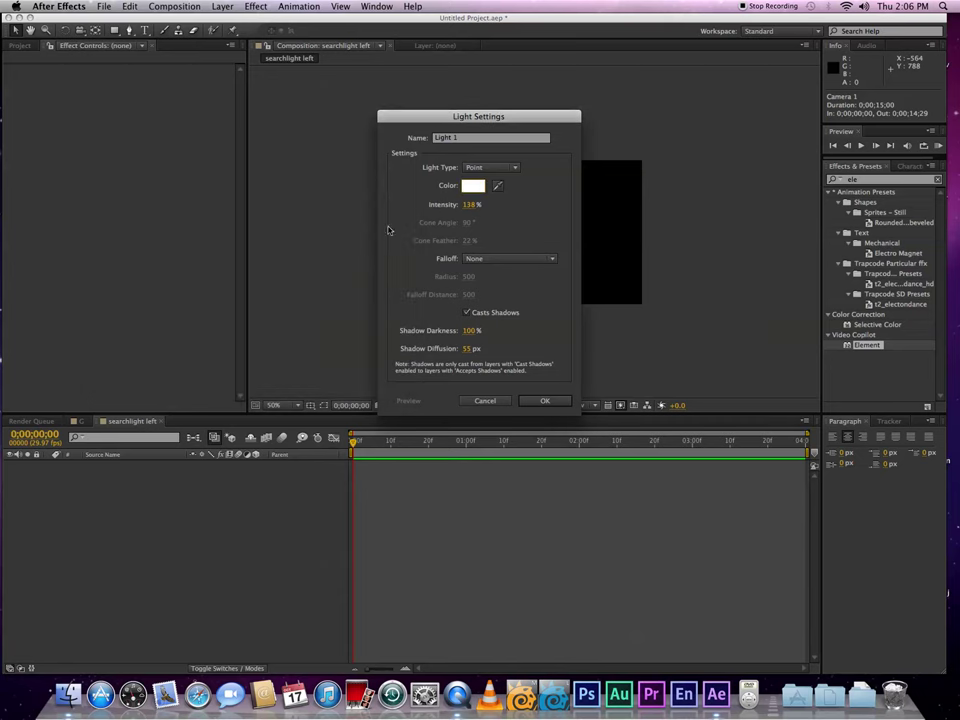
pyautogui.click(490, 168)
pyautogui.click(484, 190)
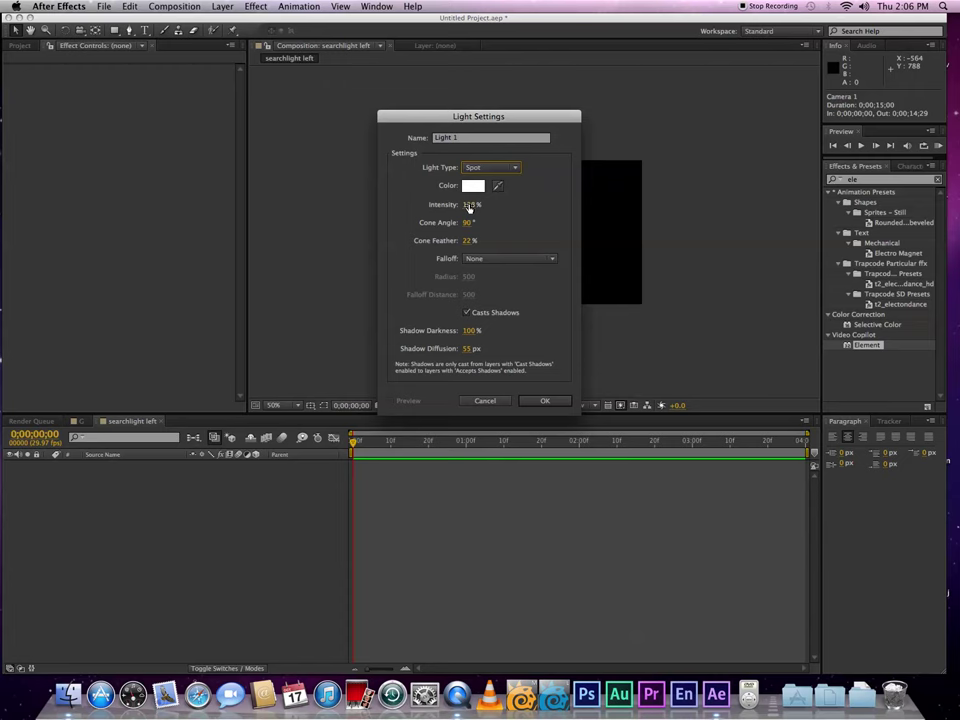
# Step: Give the spot light 145% intensity, a 10° cone angle, 45% feather and no shadows
pyautogui.click(469, 205)
pyautogui.write('1')
pyautogui.press('Tab')
pyautogui.write('10')
pyautogui.press('Tab')
pyautogui.write('4')
pyautogui.click(466, 312)
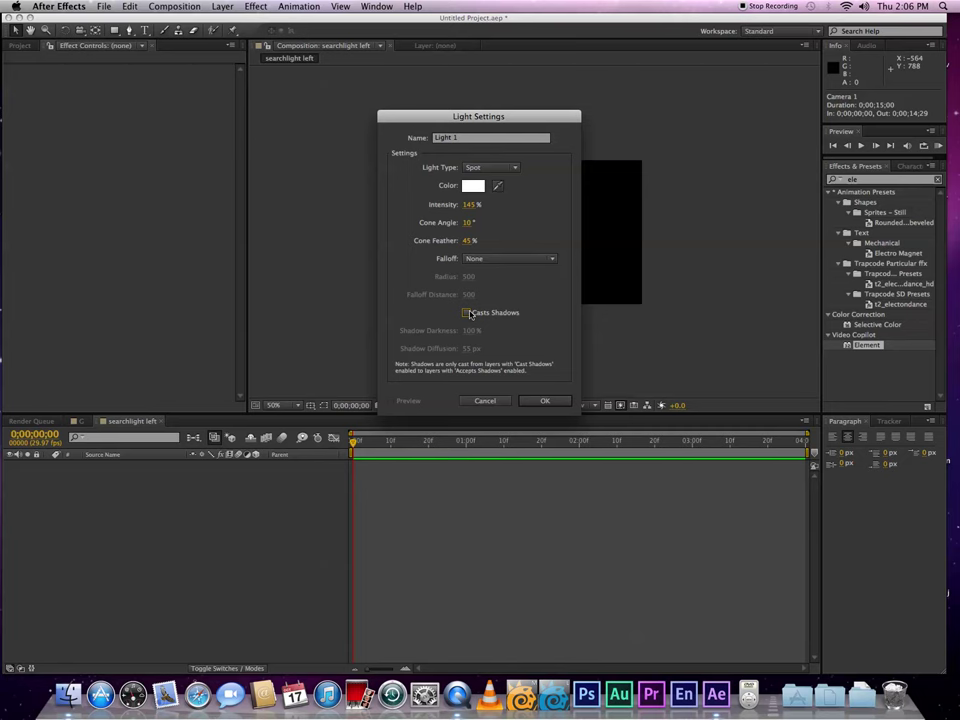
pyautogui.click(545, 400)
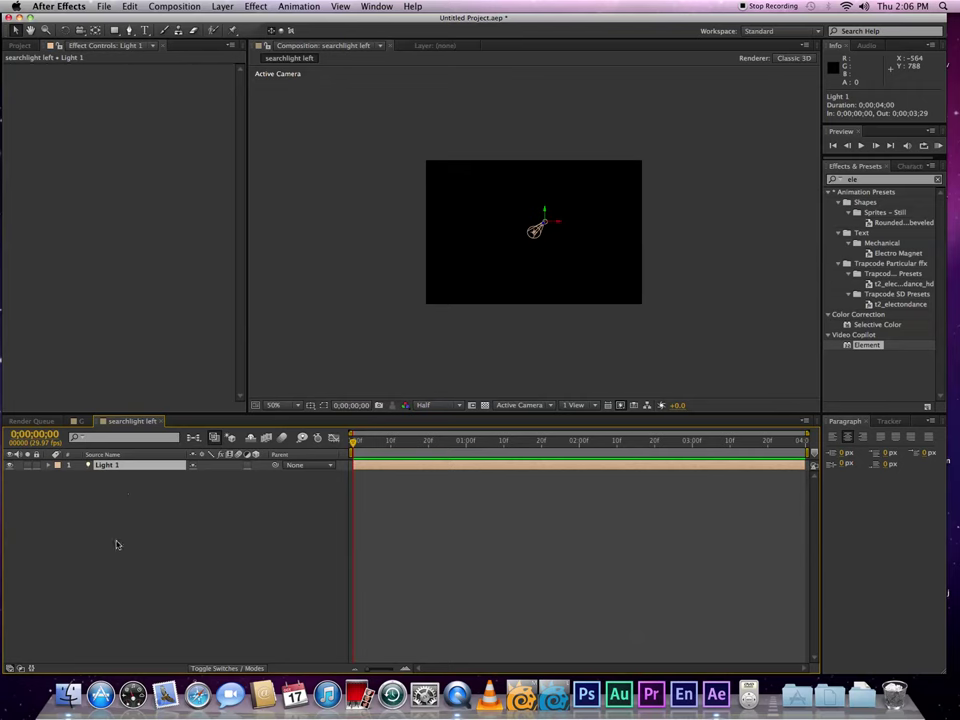
# Step: Position Light 1 at 100, 500, -250
pyautogui.press('p')
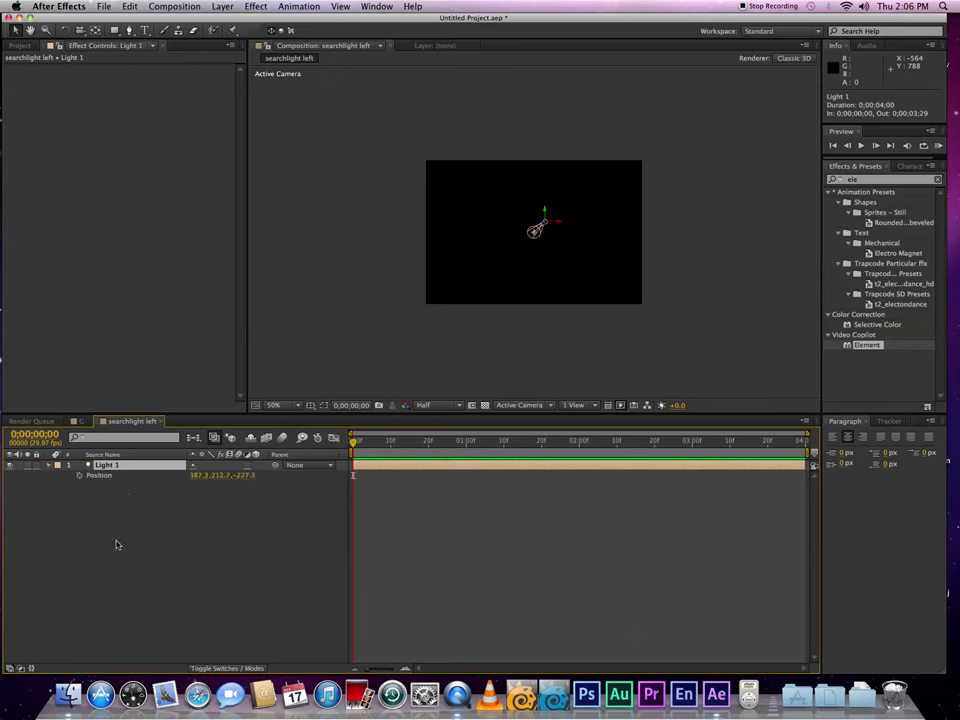
pyautogui.click(200, 477)
pyautogui.write('100')
pyautogui.press('Tab')
pyautogui.write('500')
pyautogui.press('Tab')
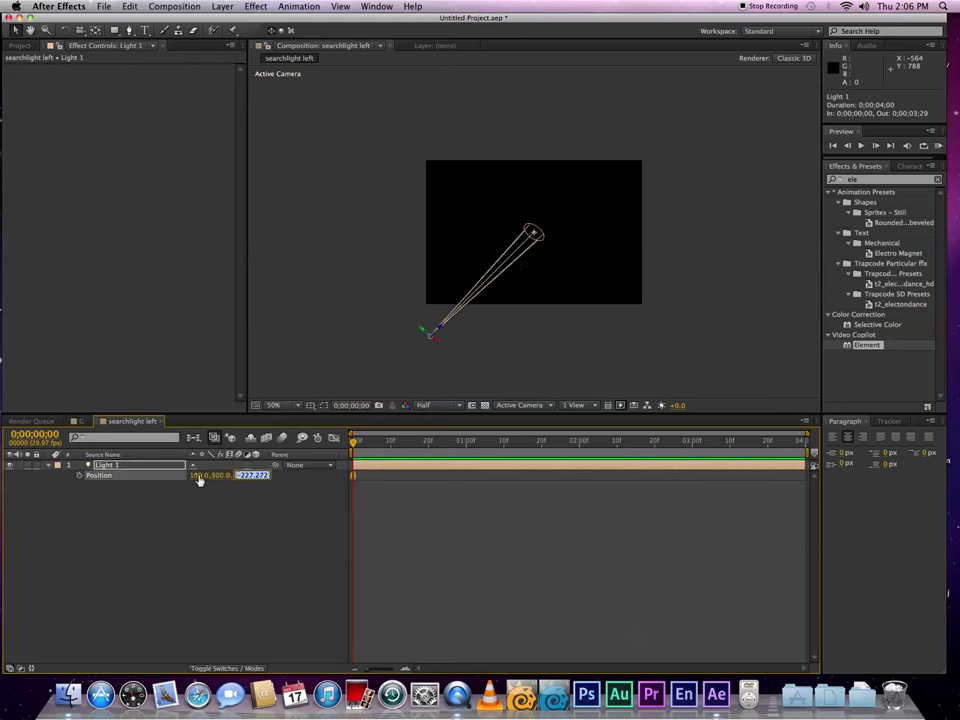
pyautogui.write('-250')
pyautogui.press('Return')
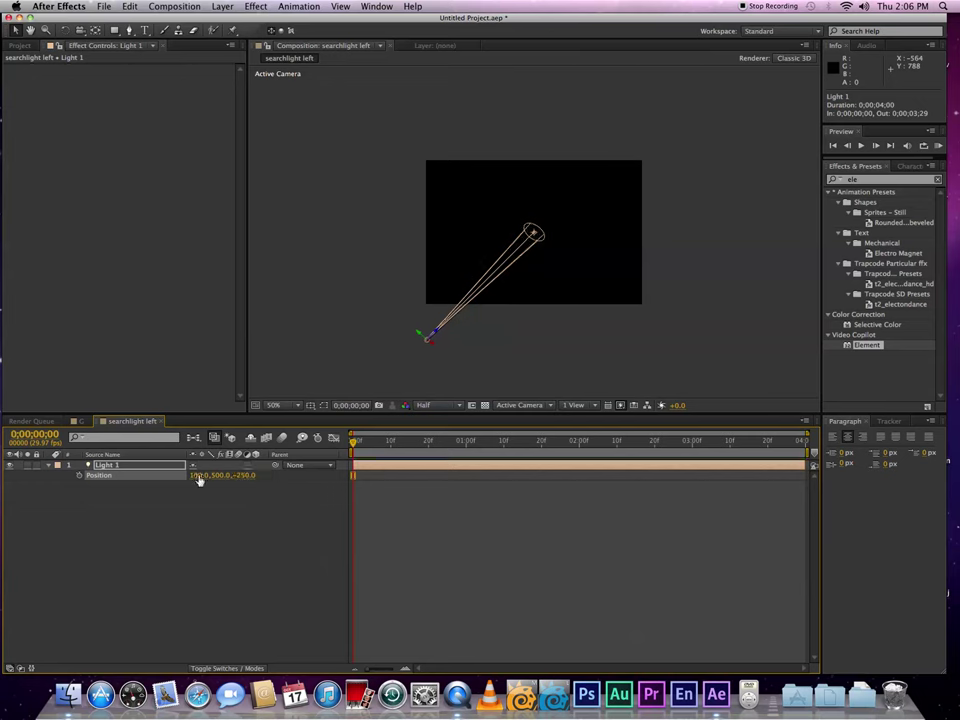
# Step: Add a new 35mm camera to the comp
pyautogui.rightClick(191, 519)
pyautogui.moveTo(218, 528)
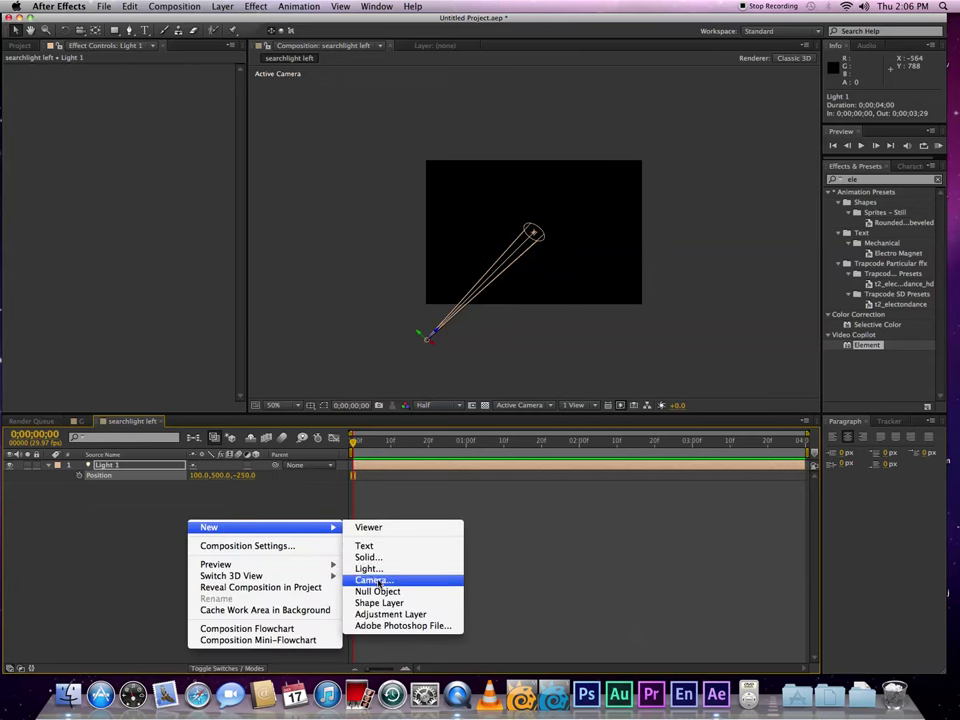
pyautogui.click(374, 580)
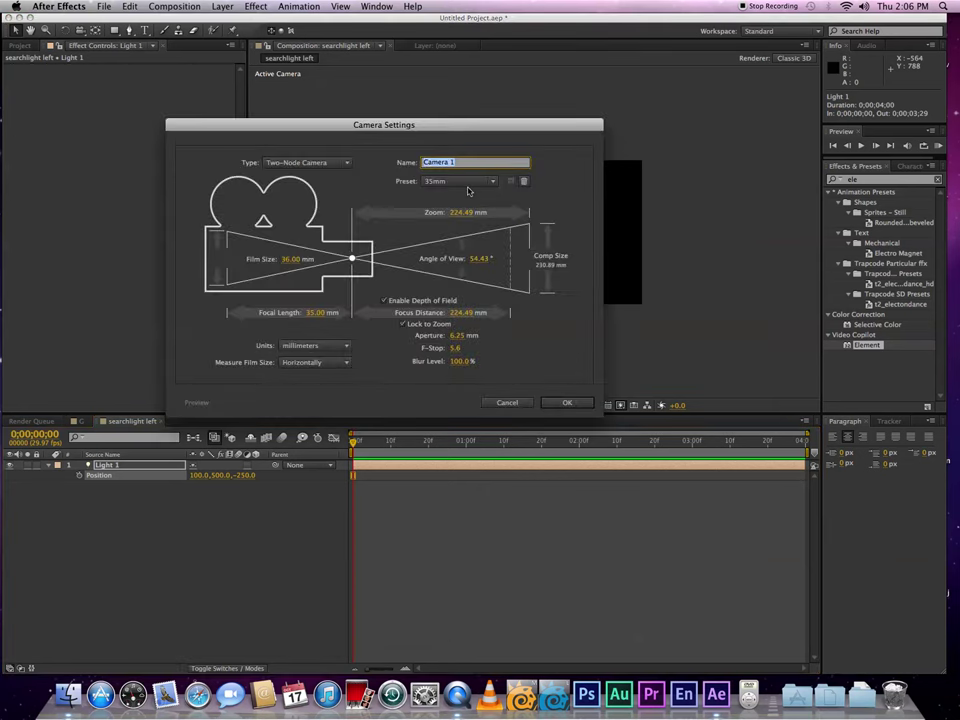
pyautogui.click(567, 402)
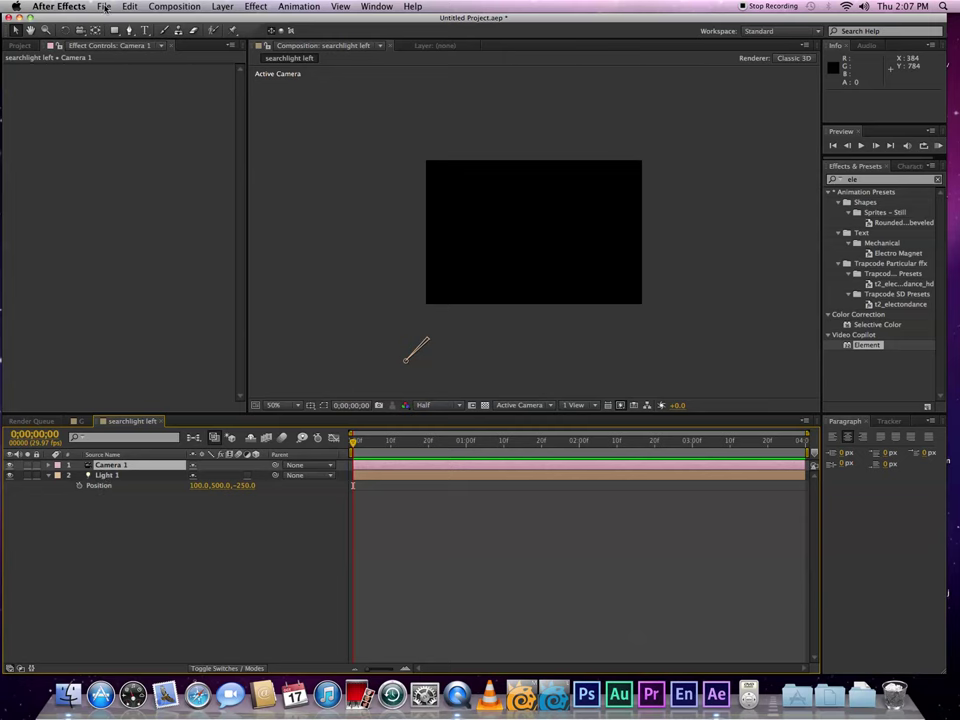
# Step: Run the VolumeLight_1_1.jsx script and dismiss the no-spot-light warning
pyautogui.click(104, 7)
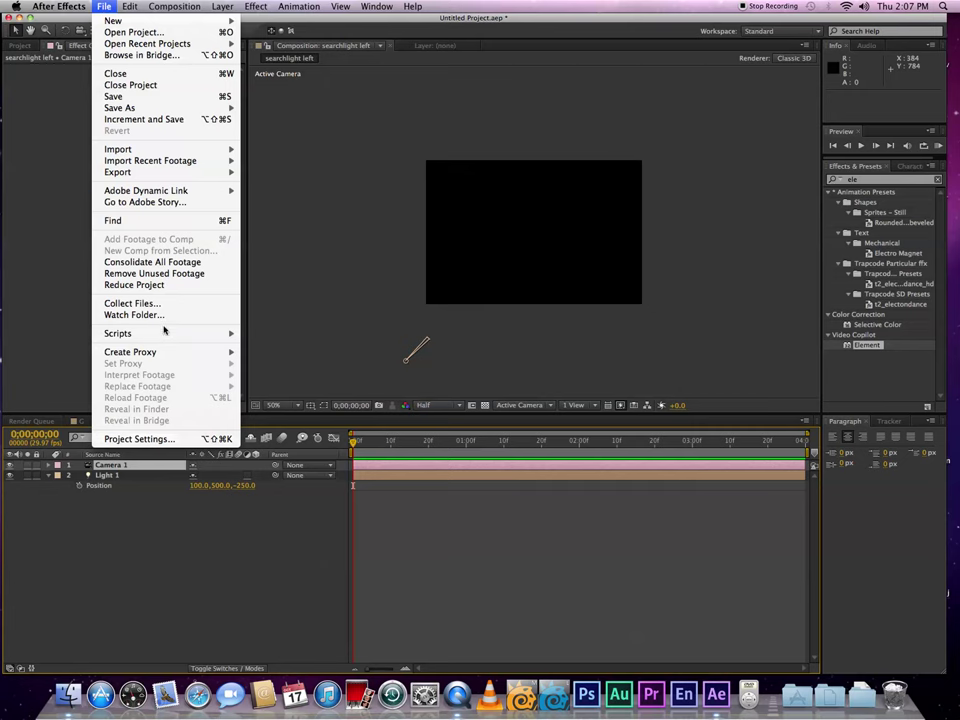
pyautogui.moveTo(135, 333)
pyautogui.click(262, 333)
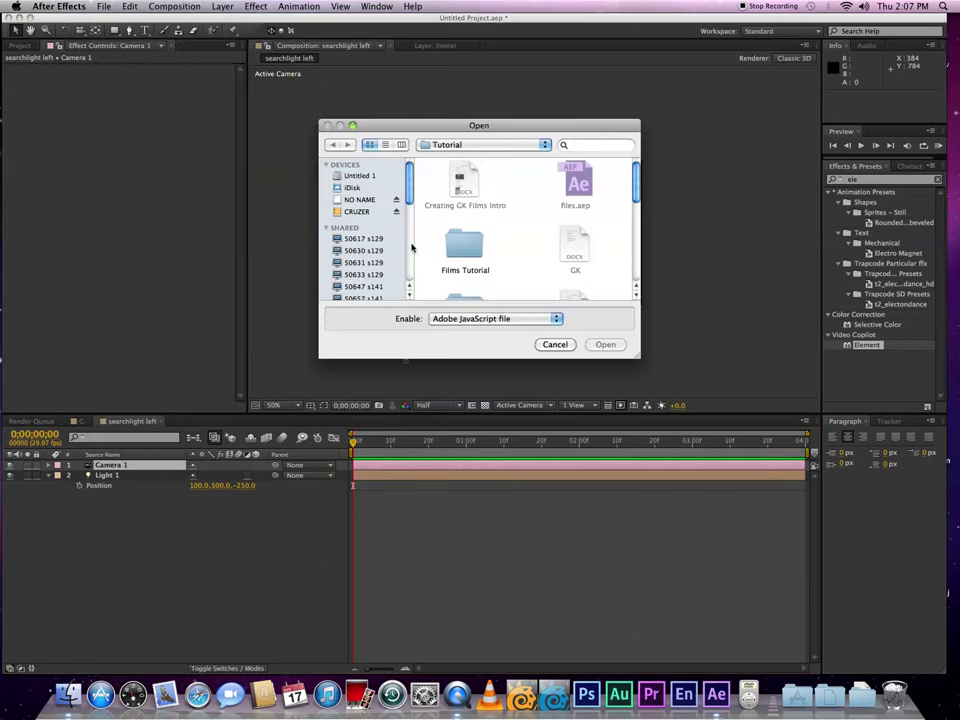
pyautogui.scroll(-5, 540, 240)
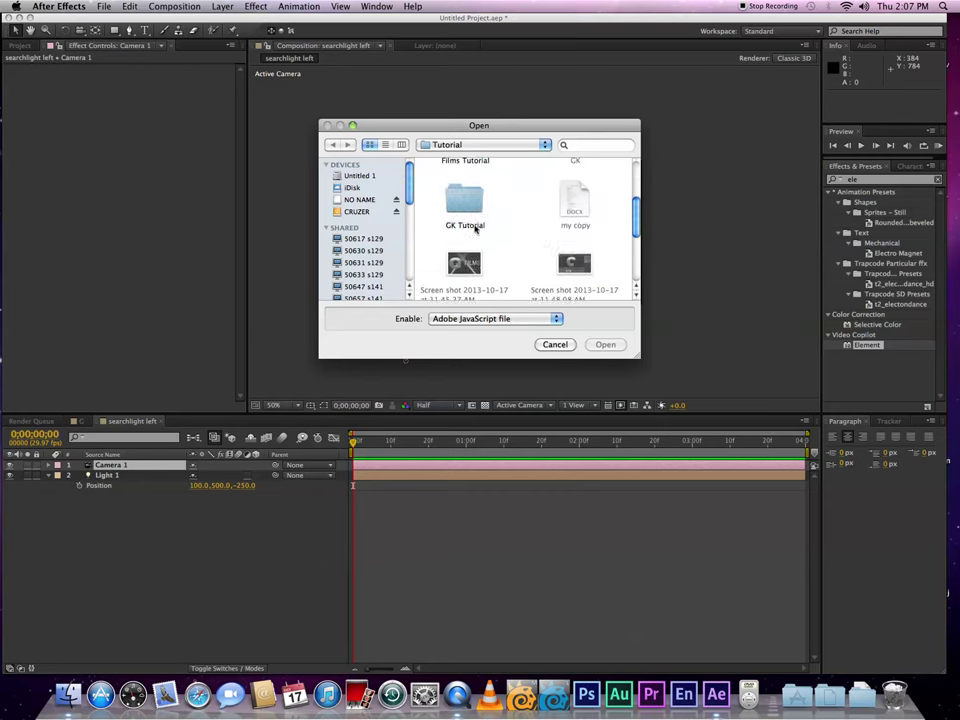
pyautogui.doubleClick(562, 256)
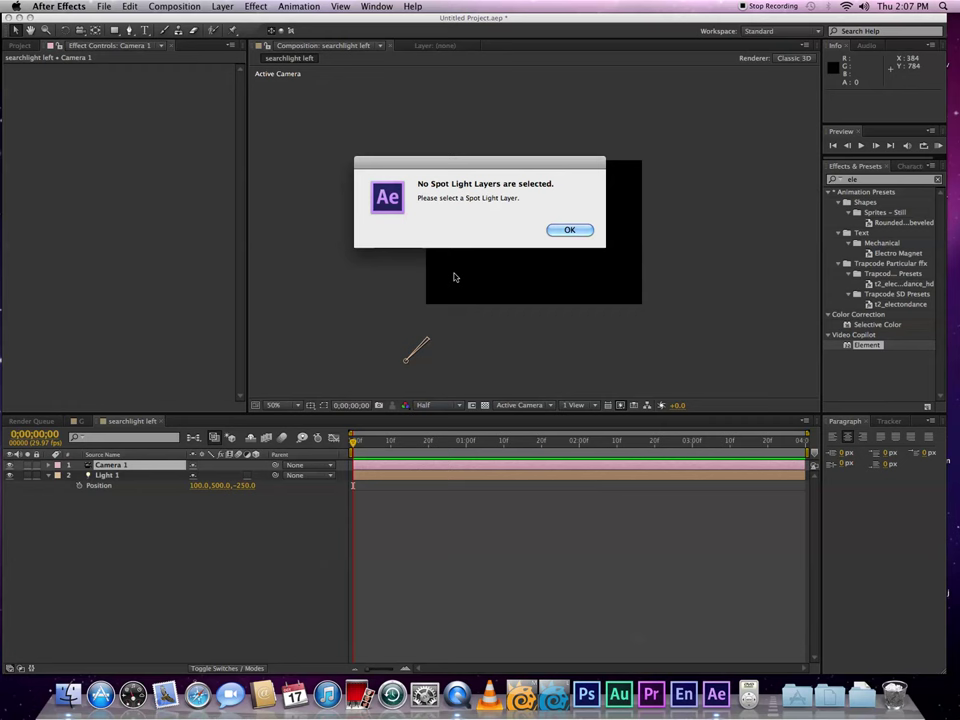
pyautogui.click(566, 230)
# Step: With Light 1 selected, rerun VolumeLight_1_1.jsx to build the volumetric beam layers
pyautogui.click(107, 475)
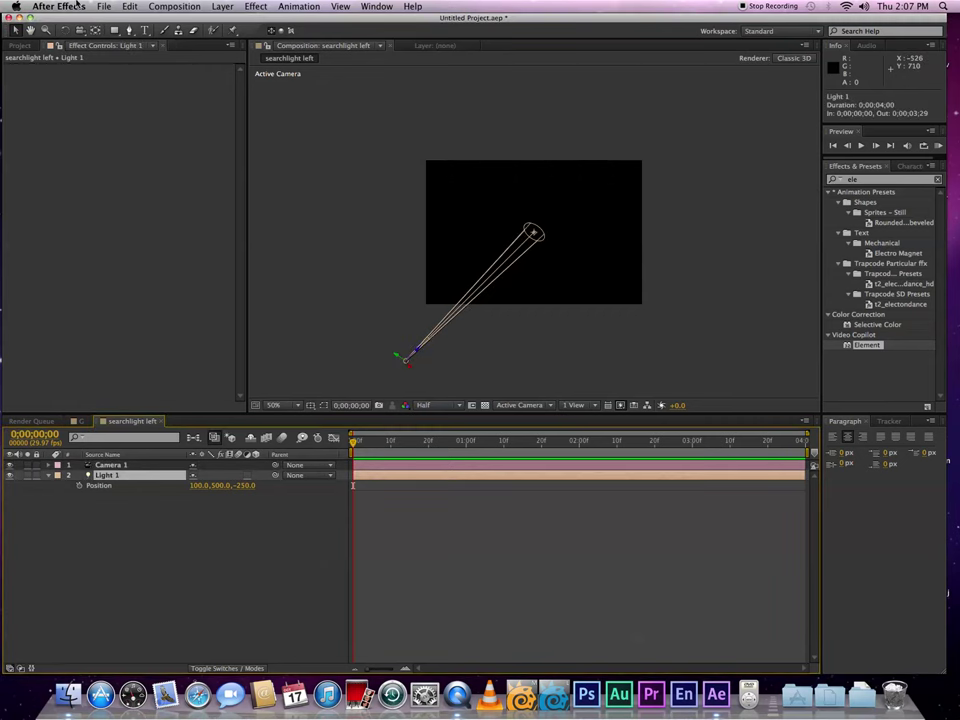
pyautogui.click(104, 6)
pyautogui.moveTo(225, 334)
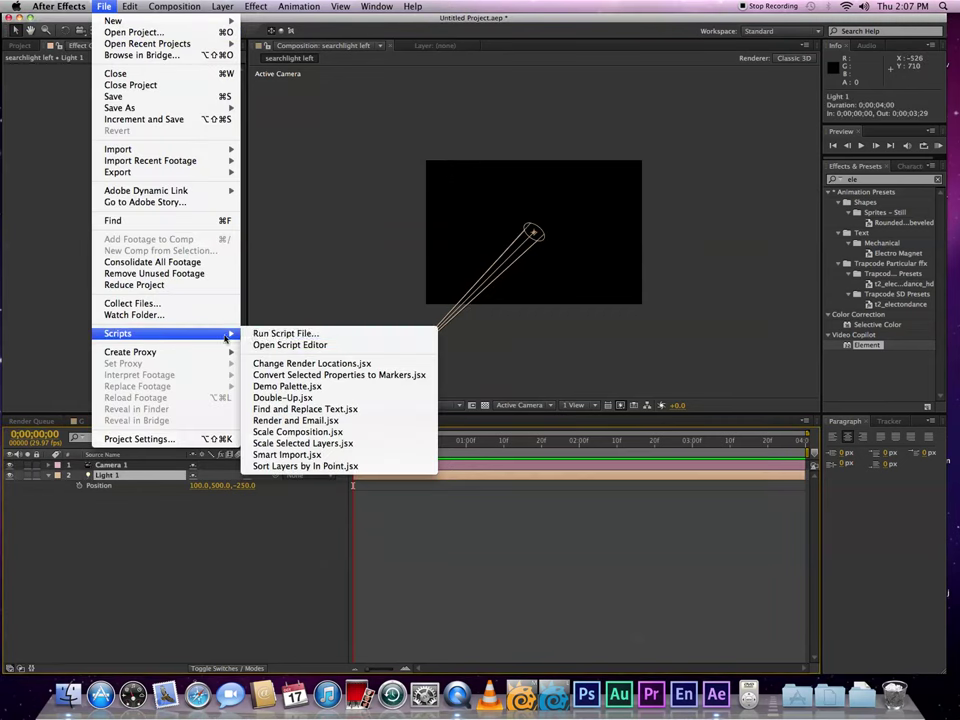
pyautogui.click(259, 334)
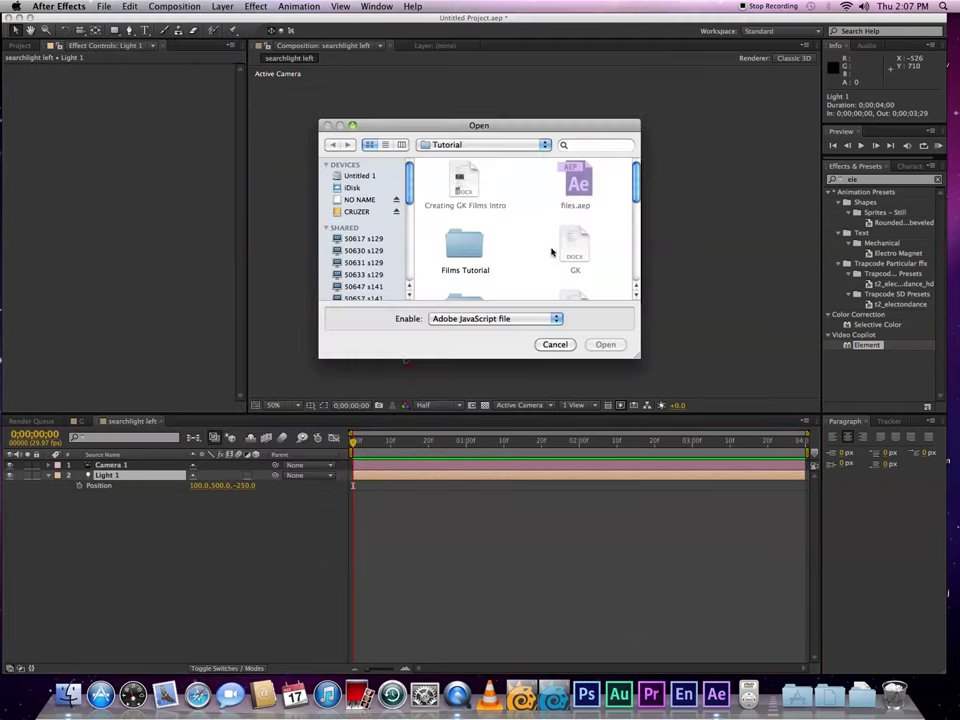
pyautogui.scroll(-5, 575, 250)
pyautogui.doubleClick(577, 260)
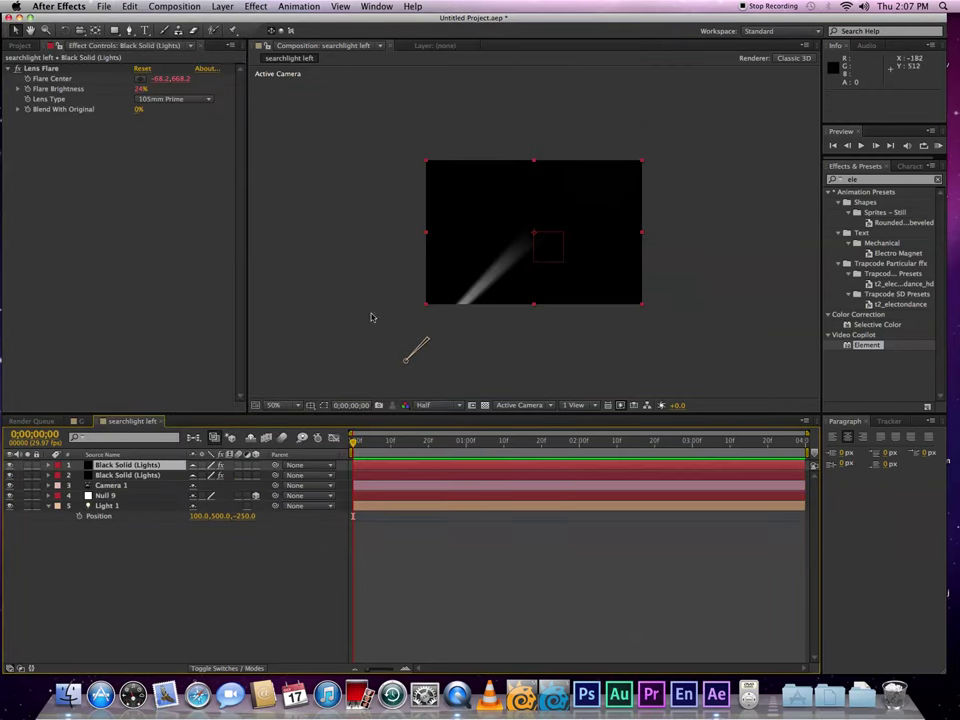
# Step: Delete the lens flare solid and set Null 9's position to 0, -100, 0
pyautogui.press('Delete')
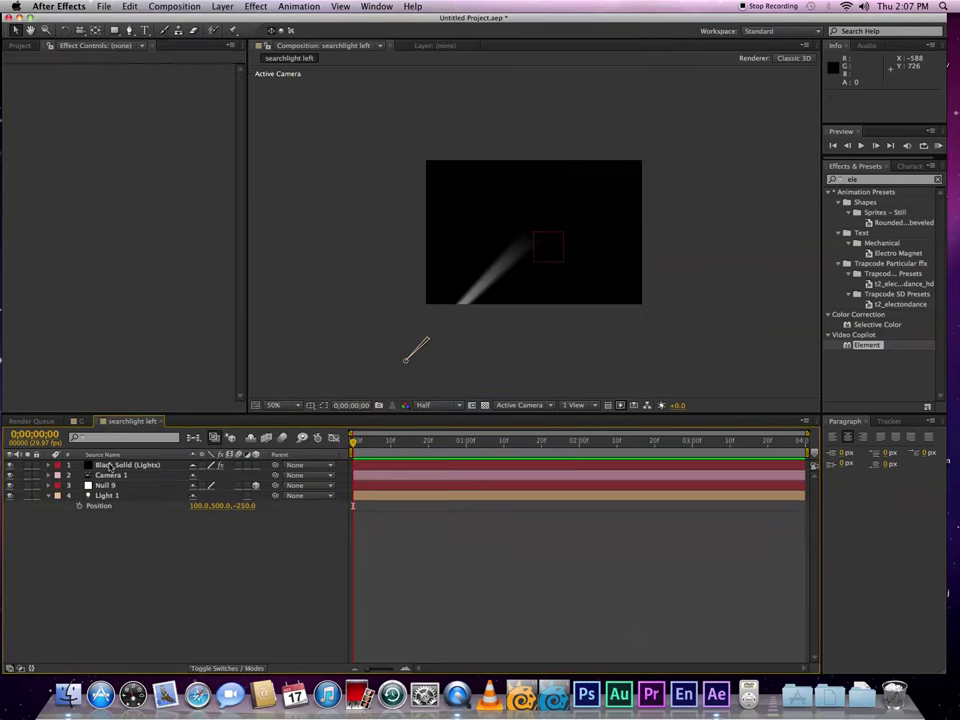
pyautogui.click(110, 467)
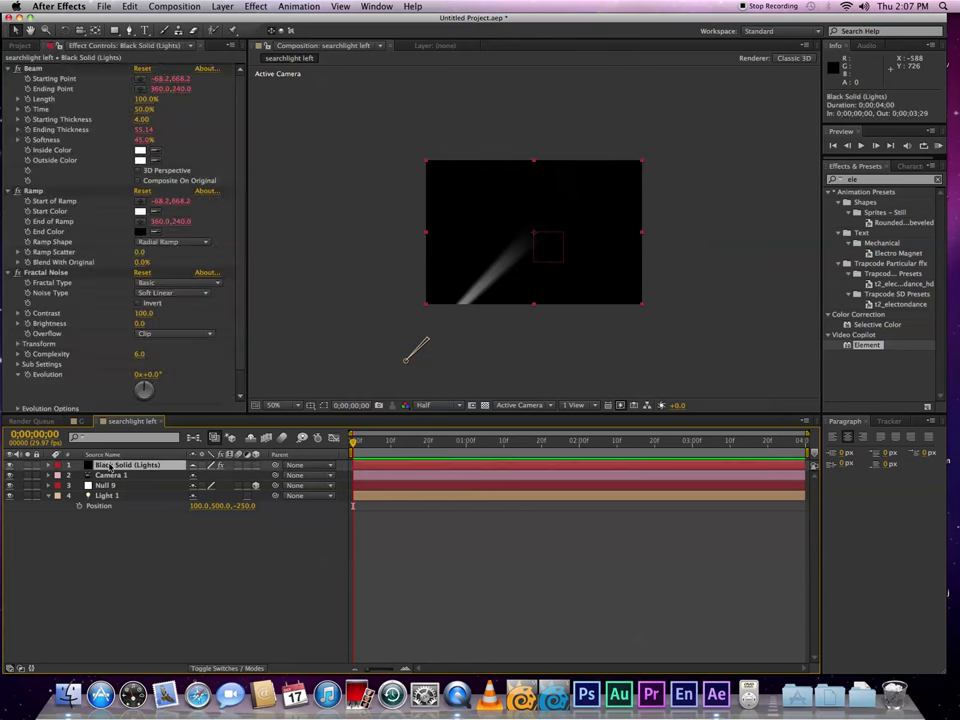
pyautogui.click(111, 486)
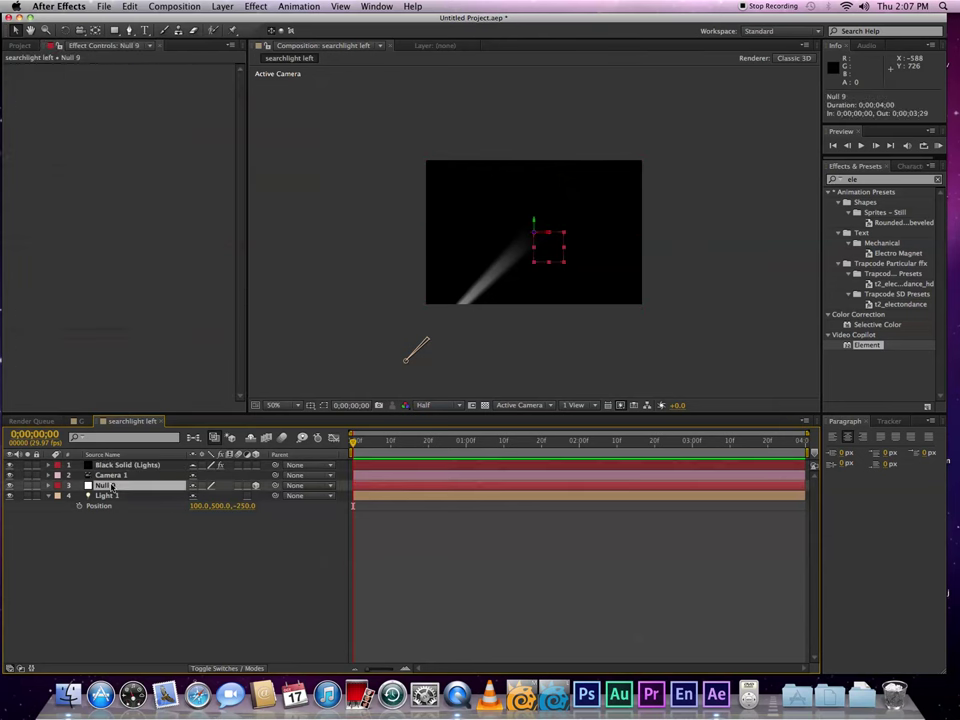
pyautogui.press('p')
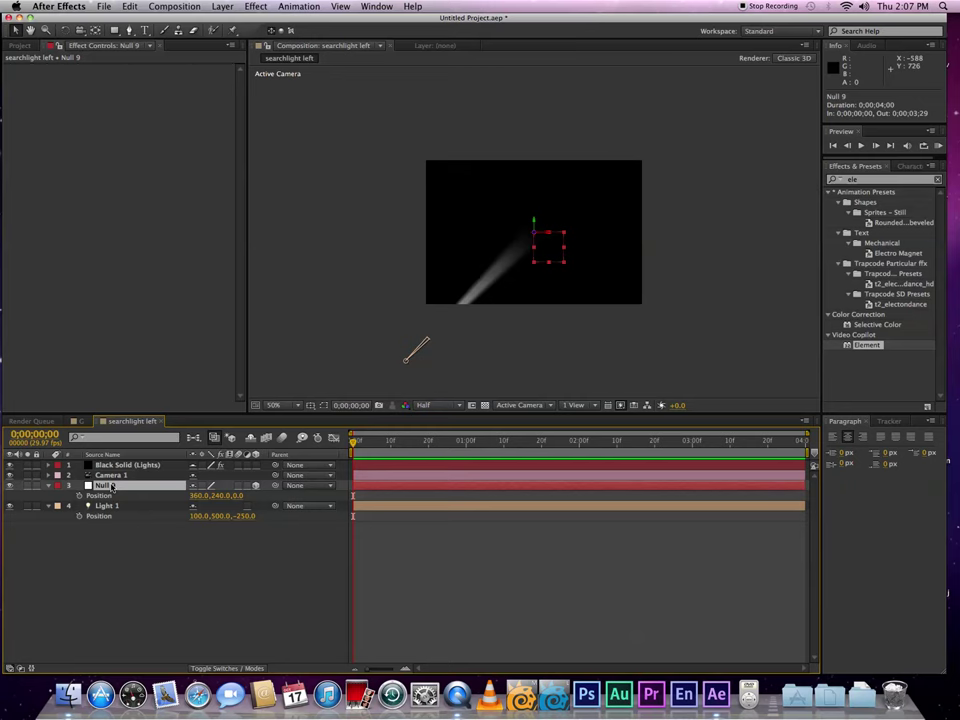
pyautogui.click(199, 496)
pyautogui.write('0')
pyautogui.press('Tab')
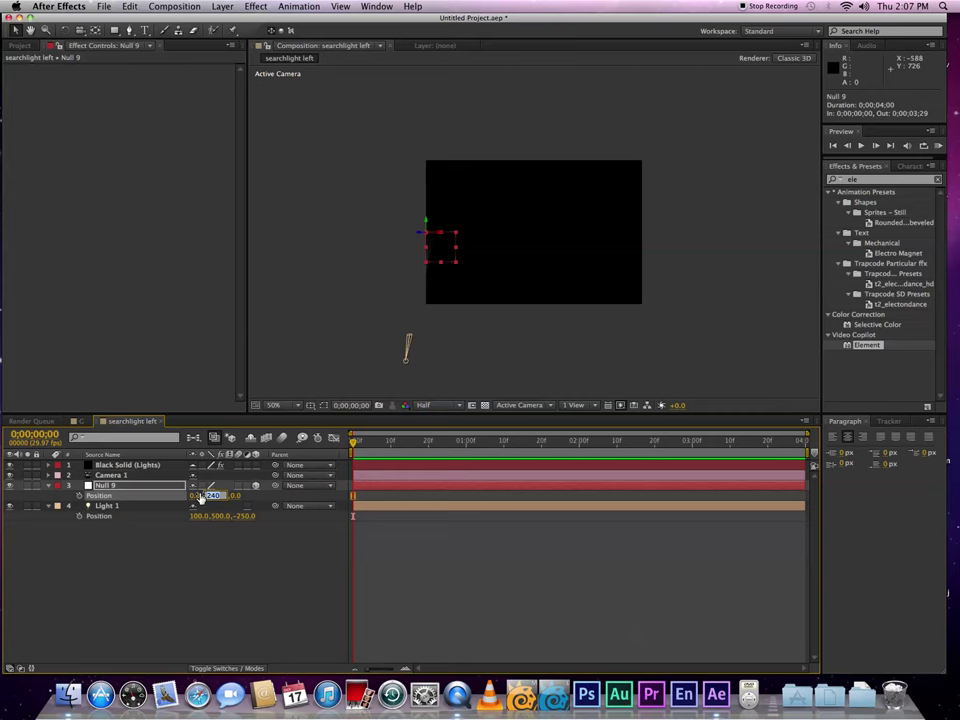
pyautogui.write('100')
pyautogui.press('Return')
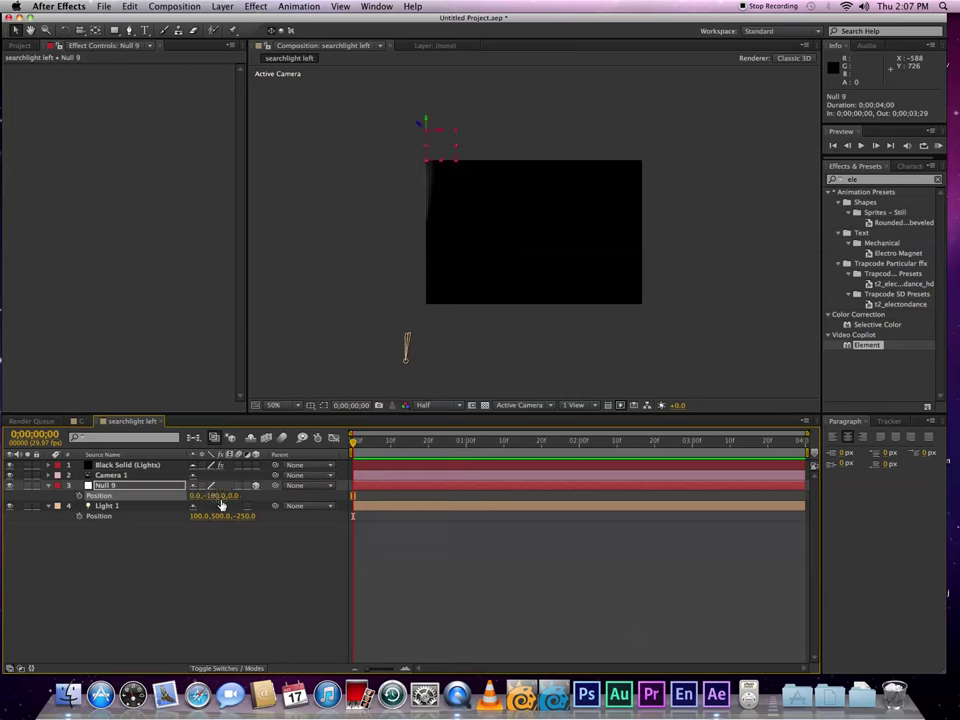
# Step: Keyframe Null 9's position and move it to X 600 at the timeline's end
pyautogui.click(79, 495)
pyautogui.moveTo(355, 442); pyautogui.dragTo(810, 440)
pyautogui.click(199, 495)
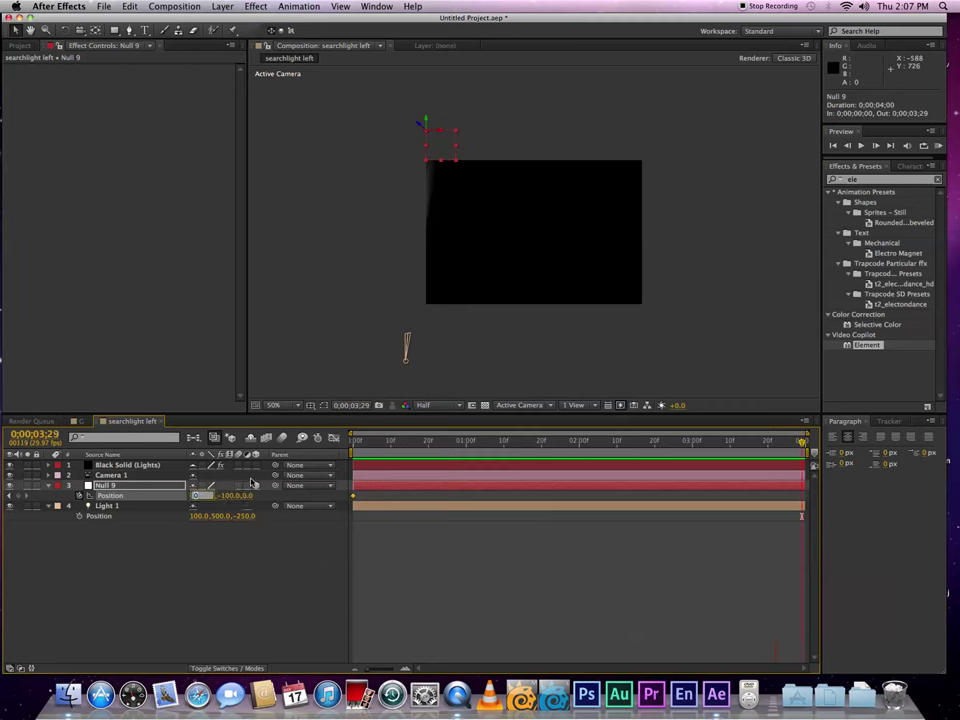
pyautogui.write('600')
pyautogui.press('Return')
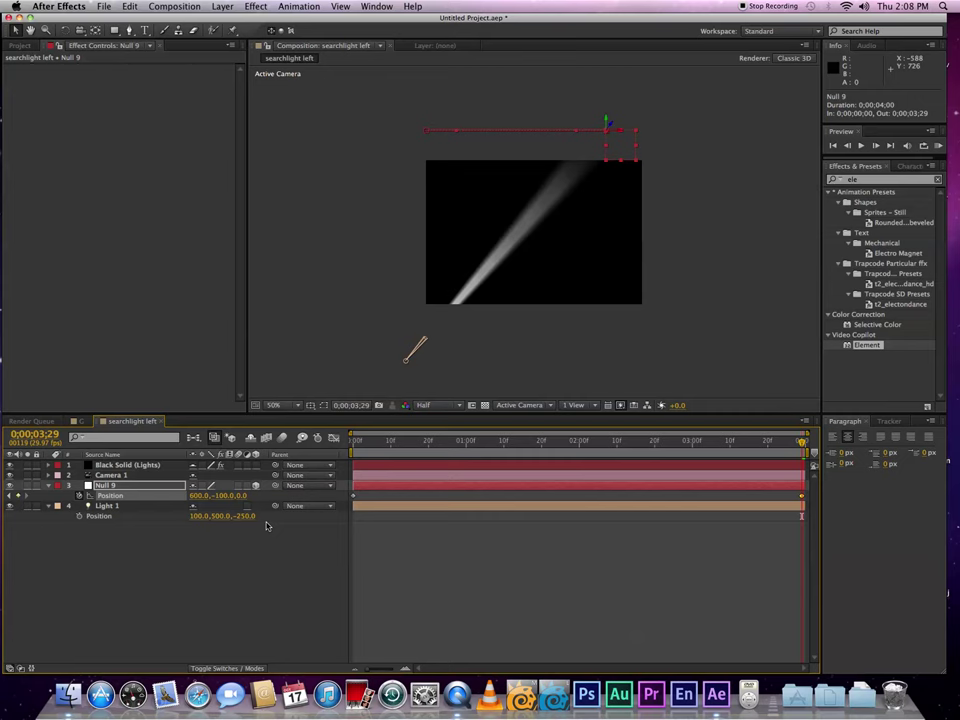
# Step: Create a composition named FILMS with a 10;00 duration
pyautogui.press('super+n')
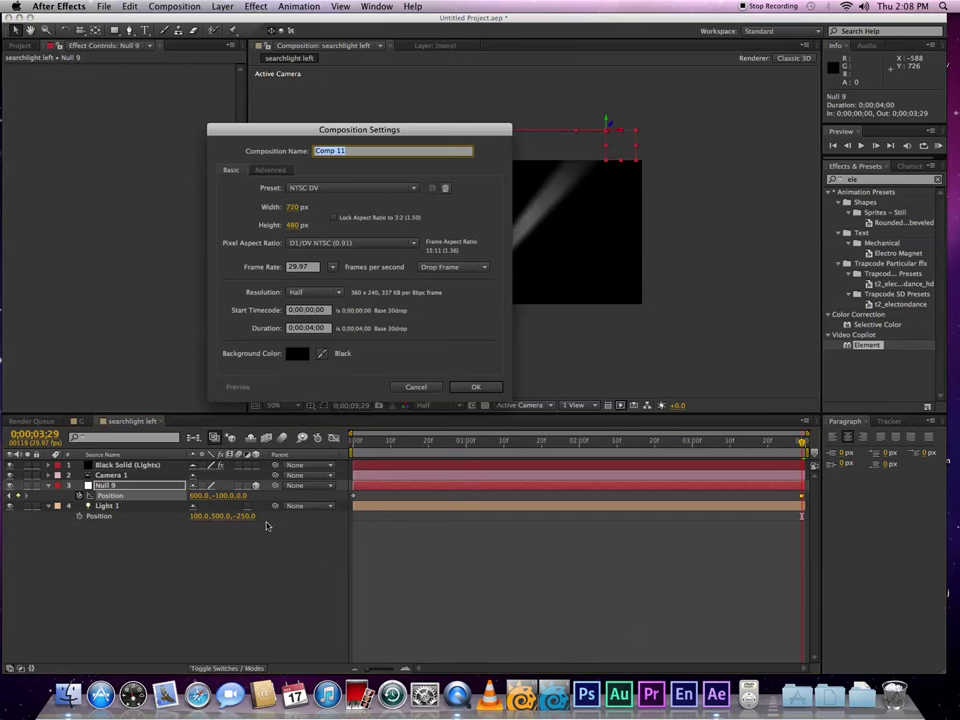
pyautogui.write('FILMS')
pyautogui.click(315, 328)
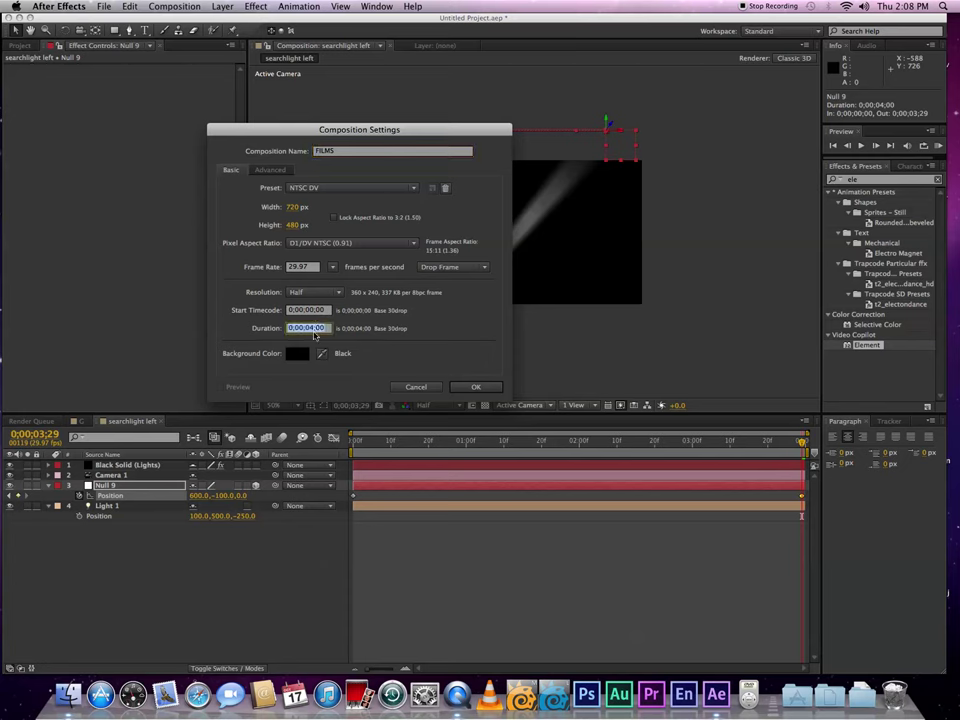
pyautogui.write('1000')
pyautogui.press('Return')
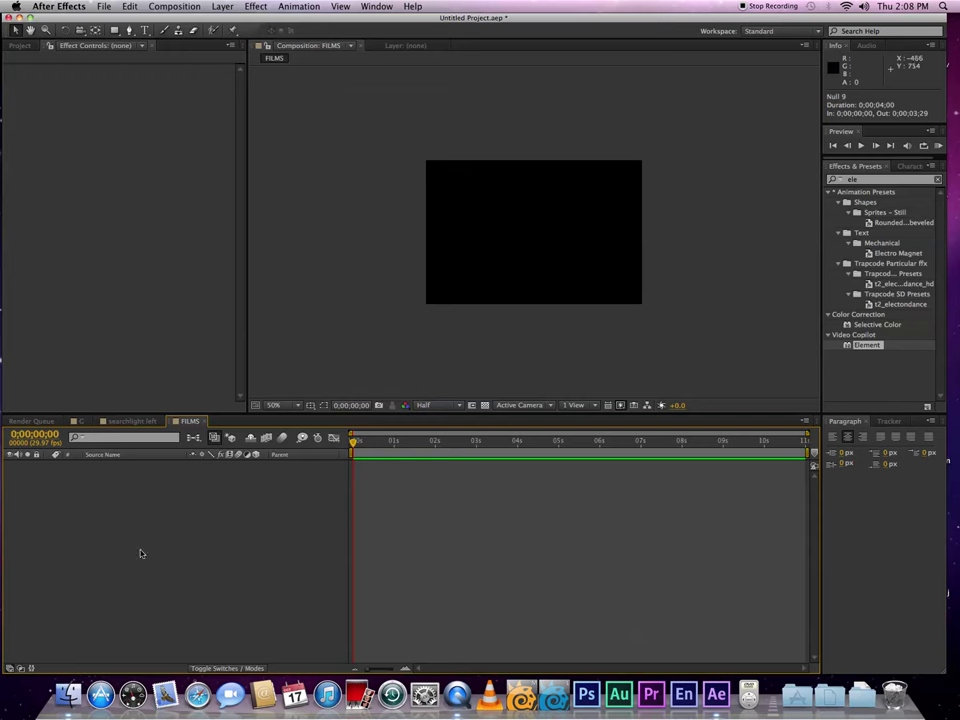
# Step: Add a new black solid layer and make it 3D
pyautogui.press('super+y')
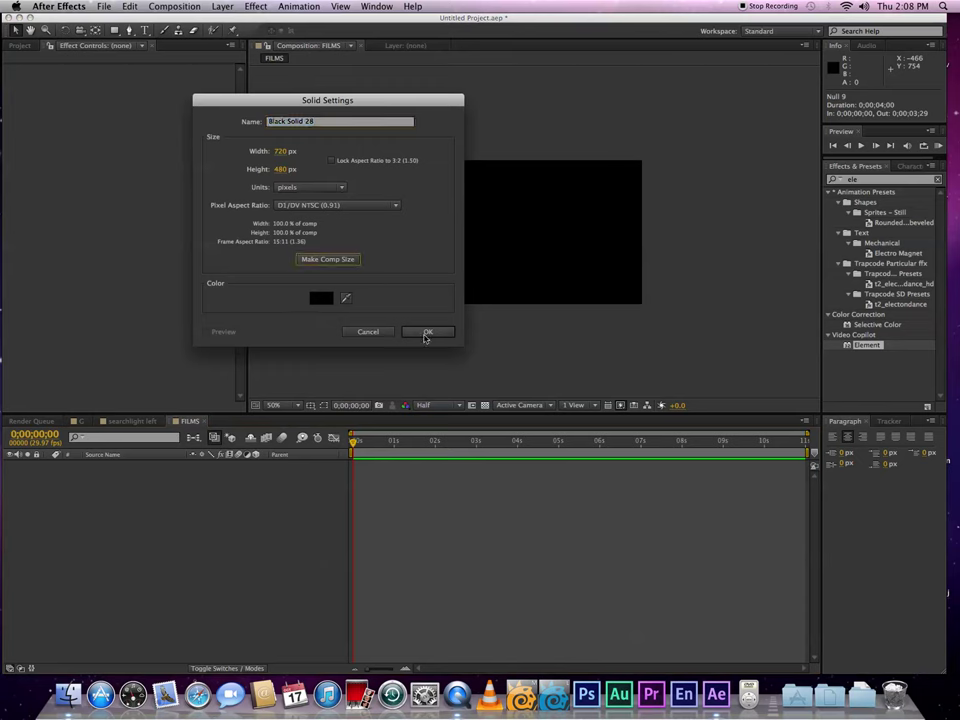
pyautogui.click(425, 331)
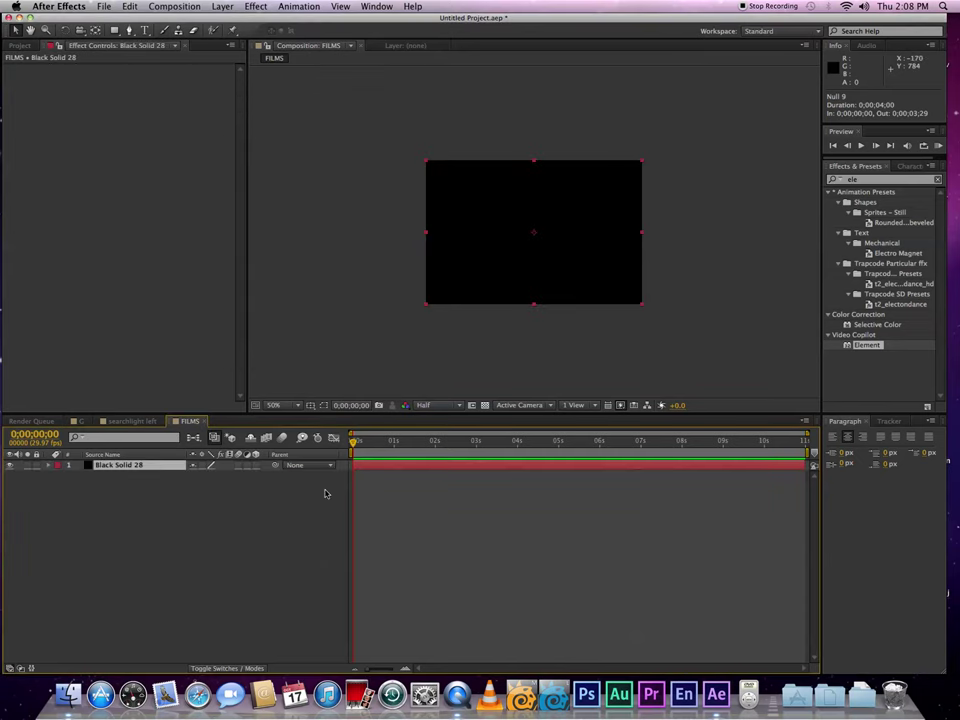
pyautogui.click(256, 466)
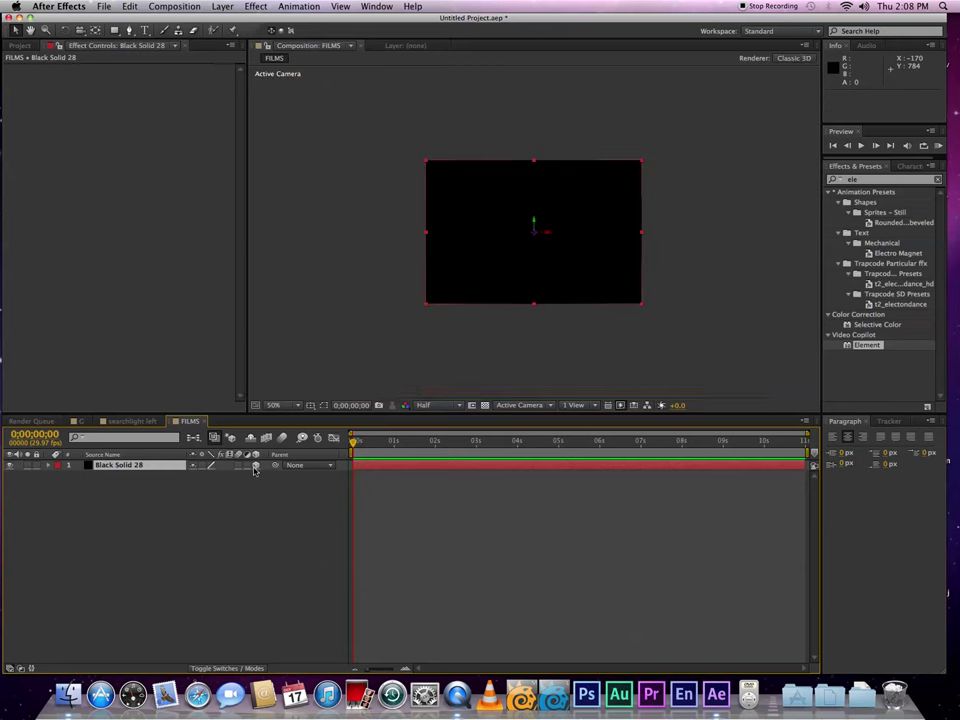
# Step: Create a white 720×480 solid, White Solid 7, above the black solid
pyautogui.press('super+y')
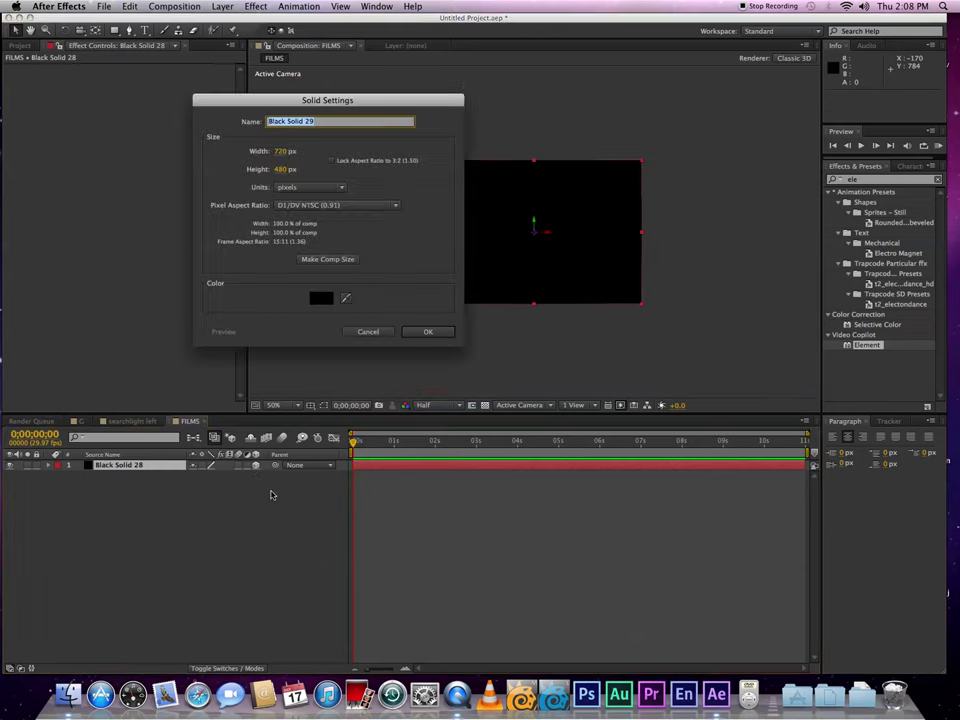
pyautogui.click(320, 297)
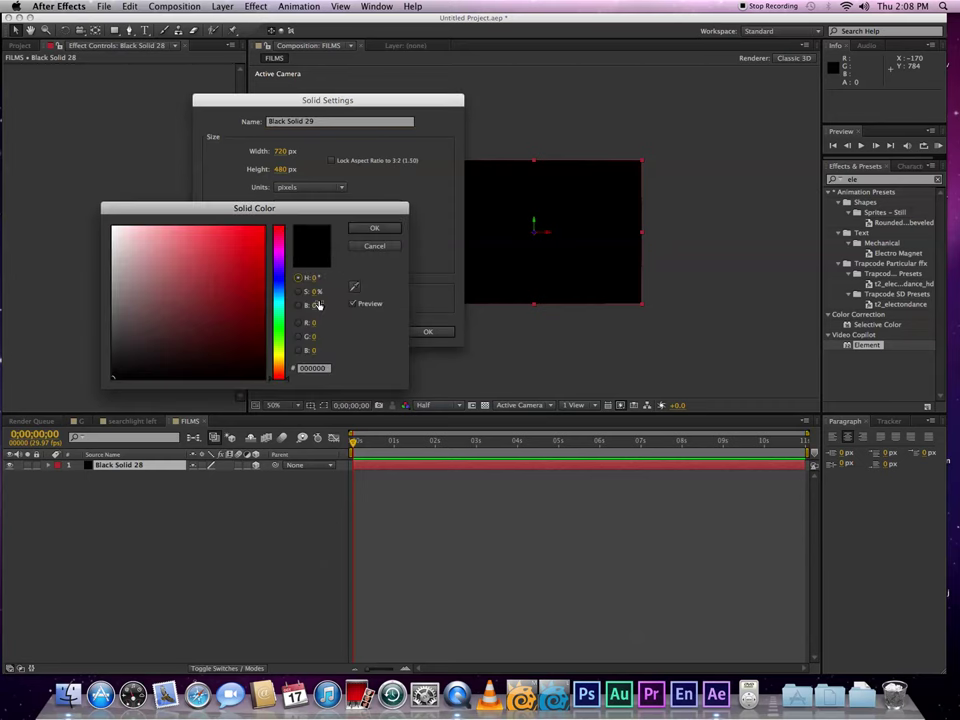
pyautogui.click(167, 246)
pyautogui.click(150, 227)
pyautogui.click(357, 231)
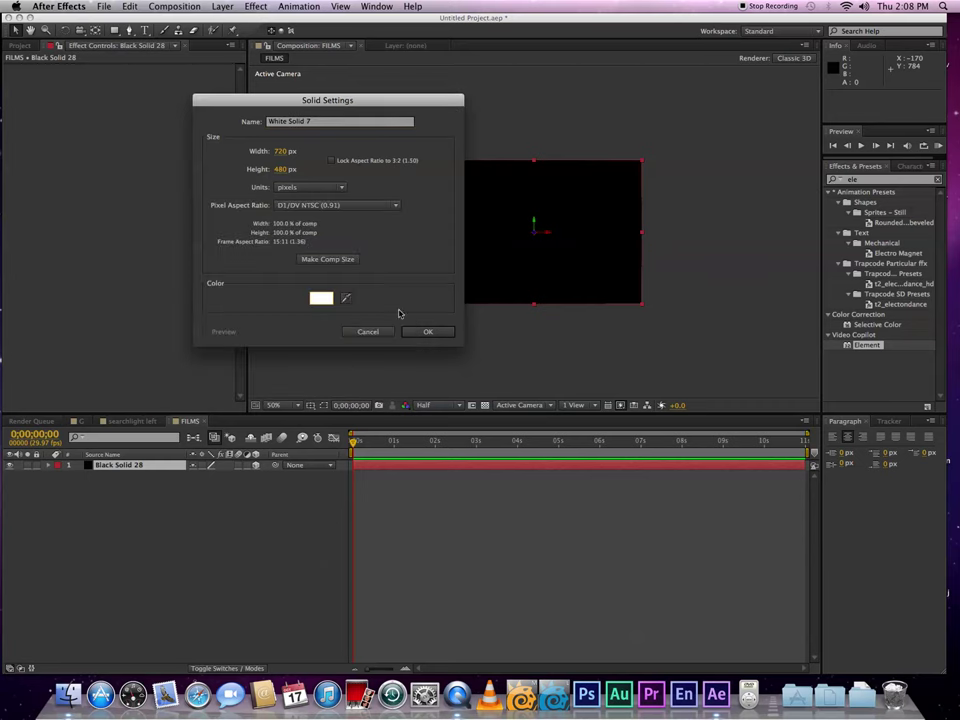
pyautogui.click(427, 331)
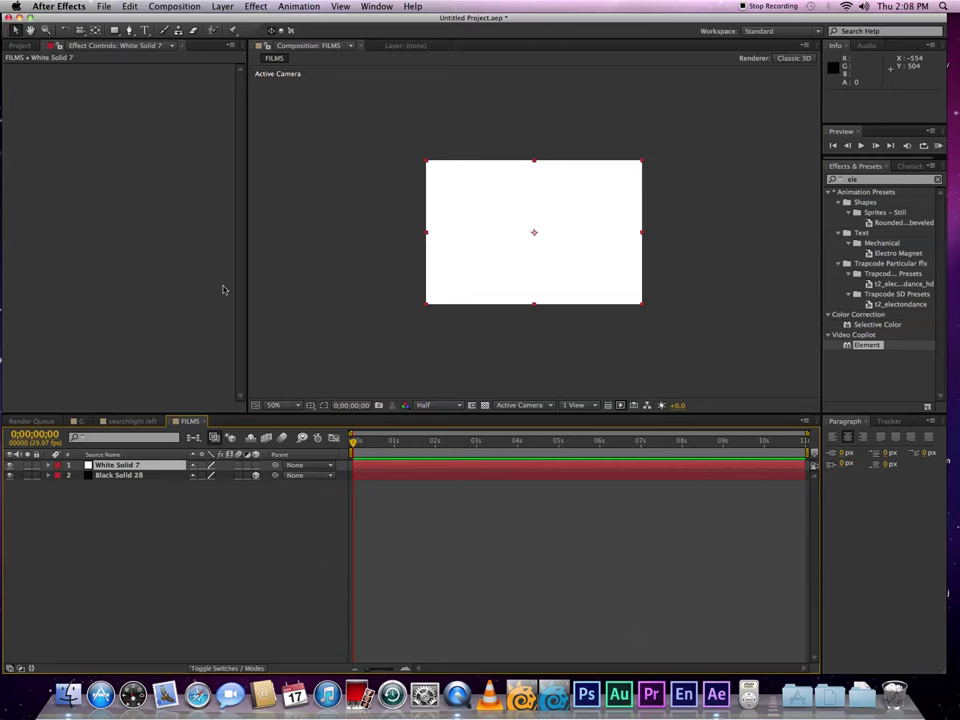
# Step: Draw a small elliptical mask right of centre and give it a 100-pixel feather
pyautogui.click(114, 31)
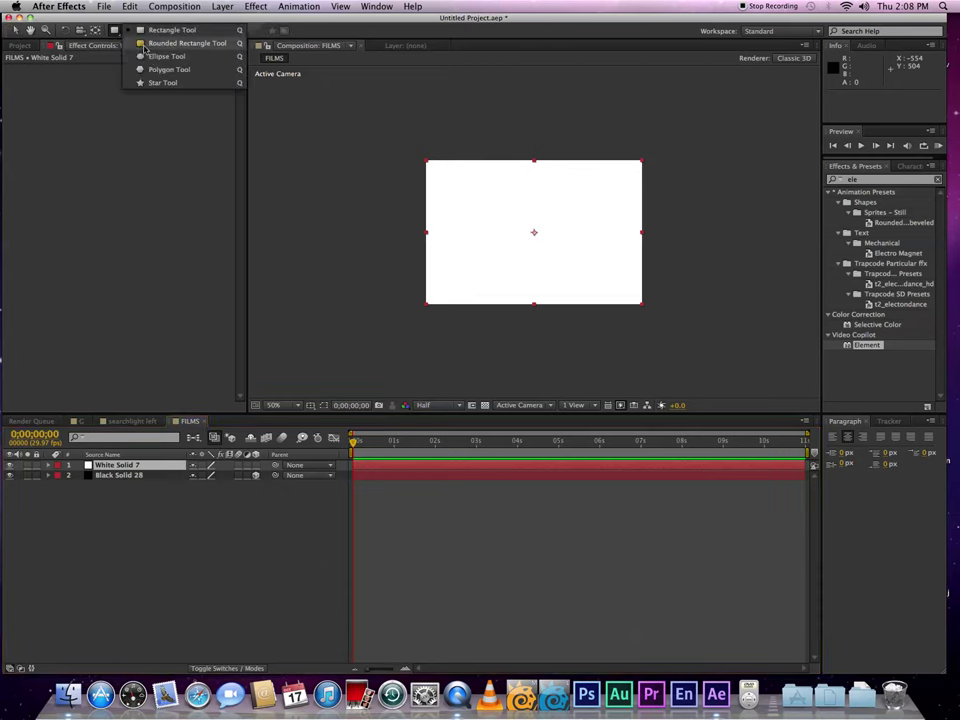
pyautogui.click(166, 56)
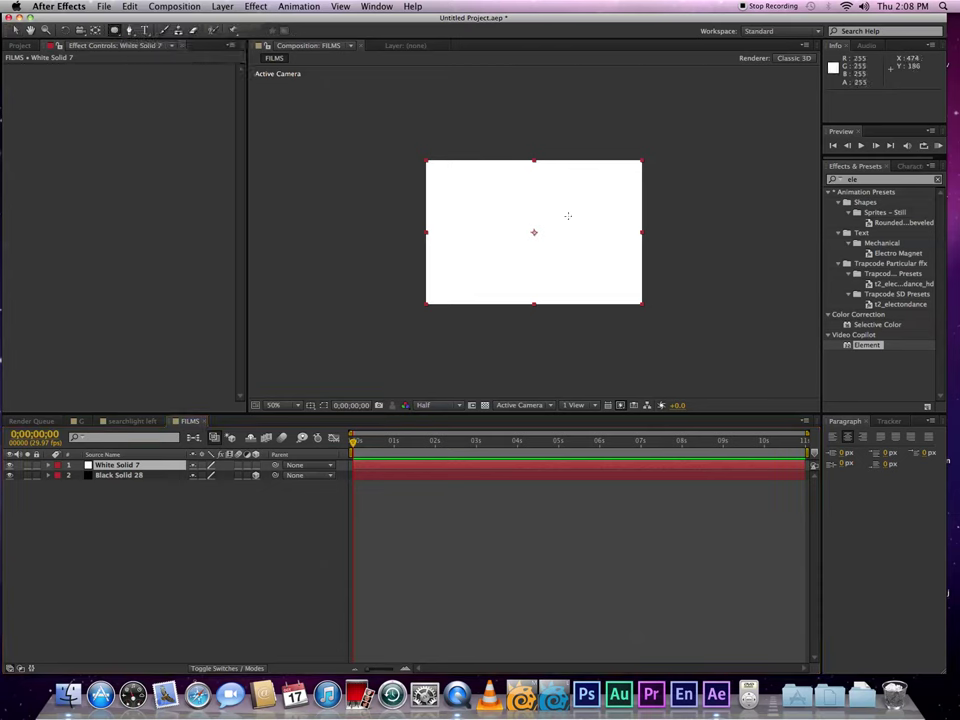
pyautogui.moveTo(567, 217); pyautogui.dragTo(594, 242)
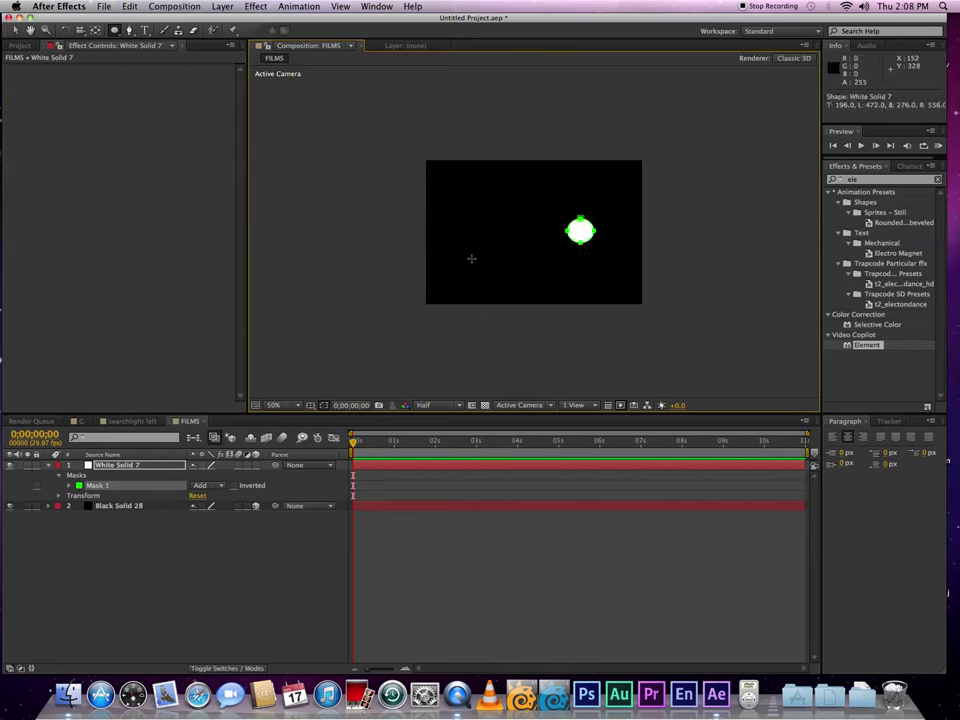
pyautogui.click(68, 485)
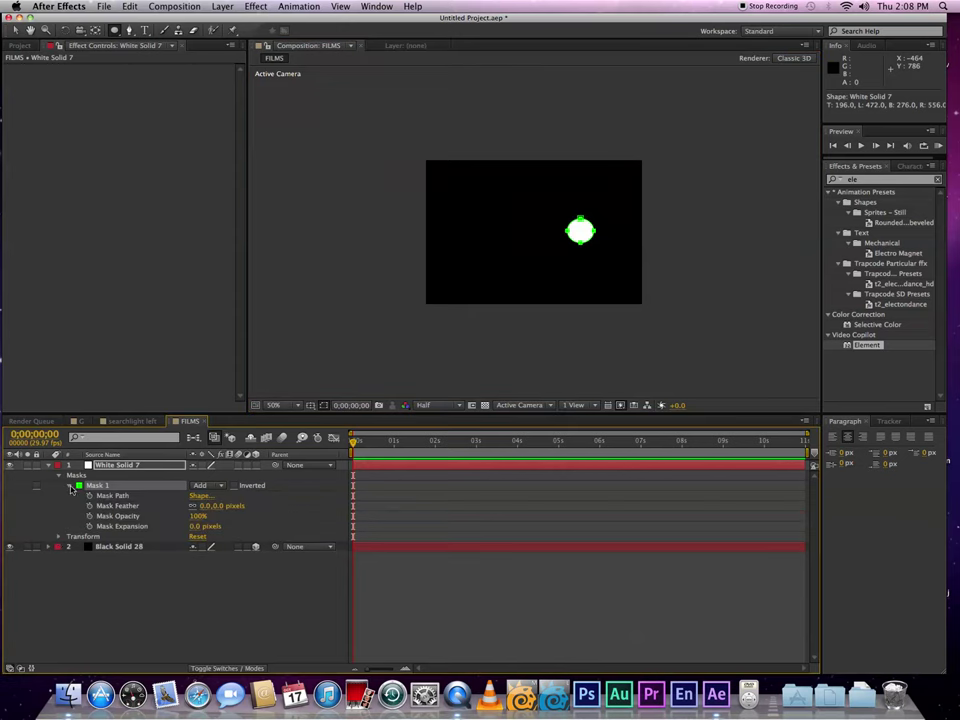
pyautogui.click(207, 506)
pyautogui.write('100')
pyautogui.press('Return')
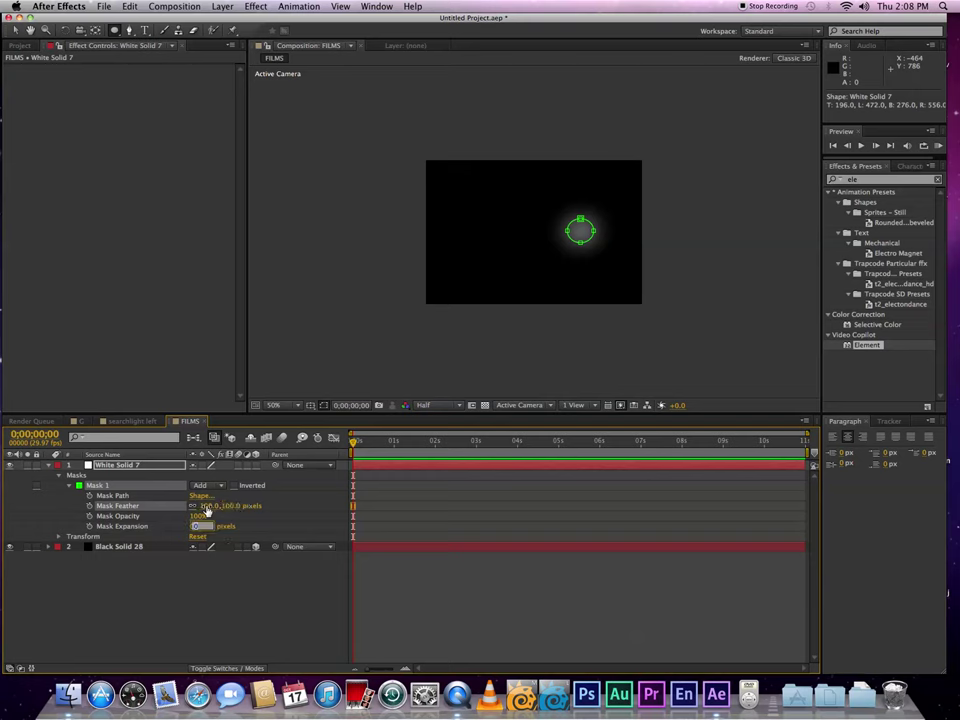
# Step: Keyframe Mask Expansion at -35 pixels at the start and 8 pixels at 0;00;01;12
pyautogui.click(91, 526)
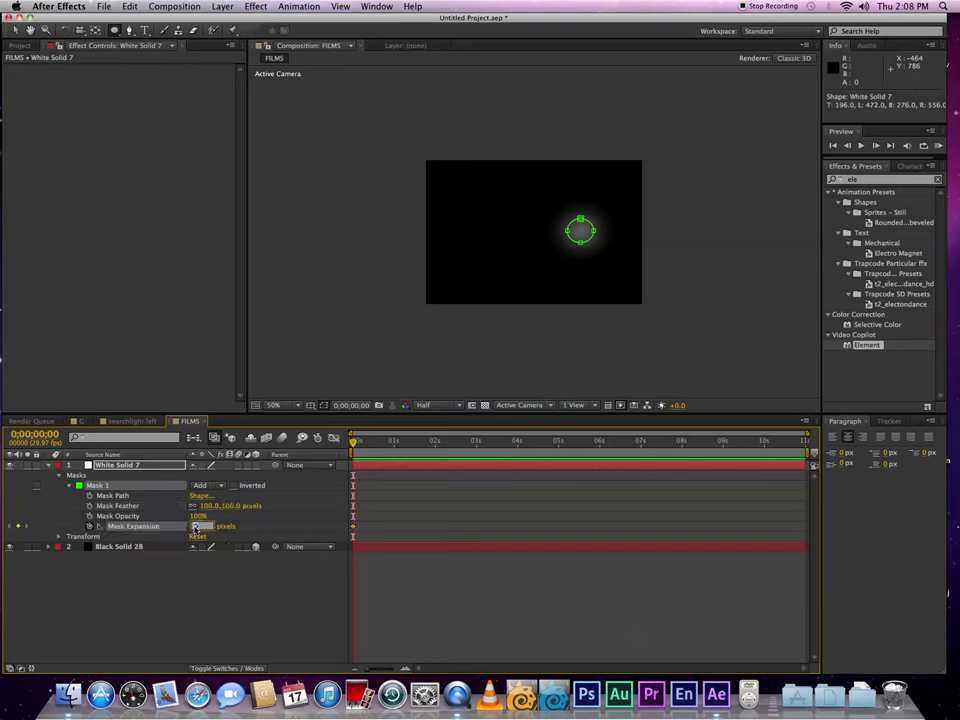
pyautogui.click(196, 527)
pyautogui.click(48, 437)
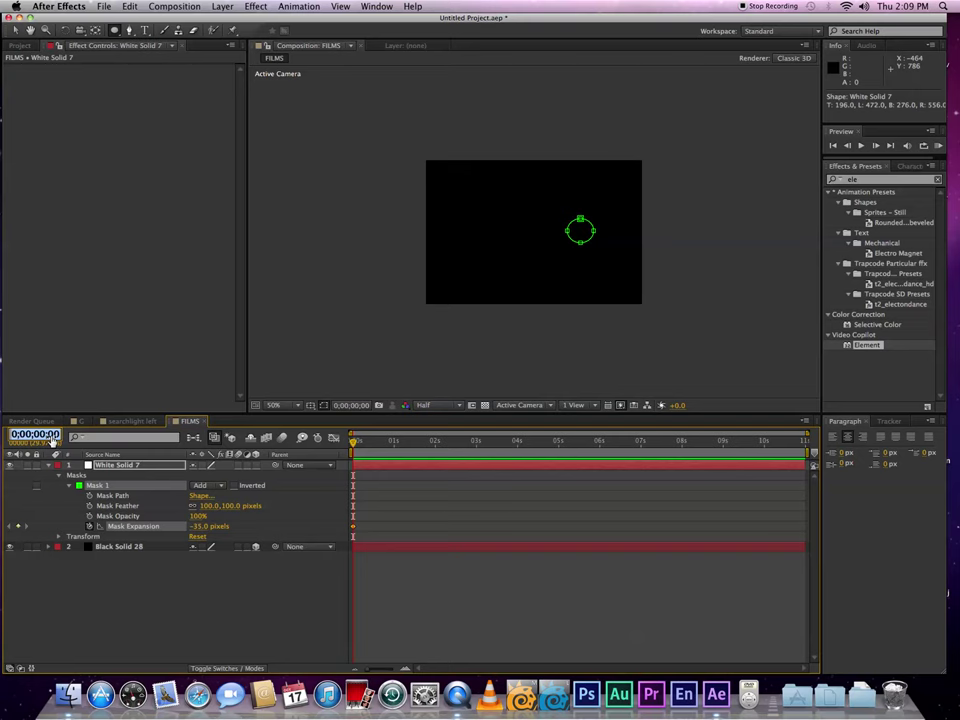
pyautogui.write('112')
pyautogui.press('Return')
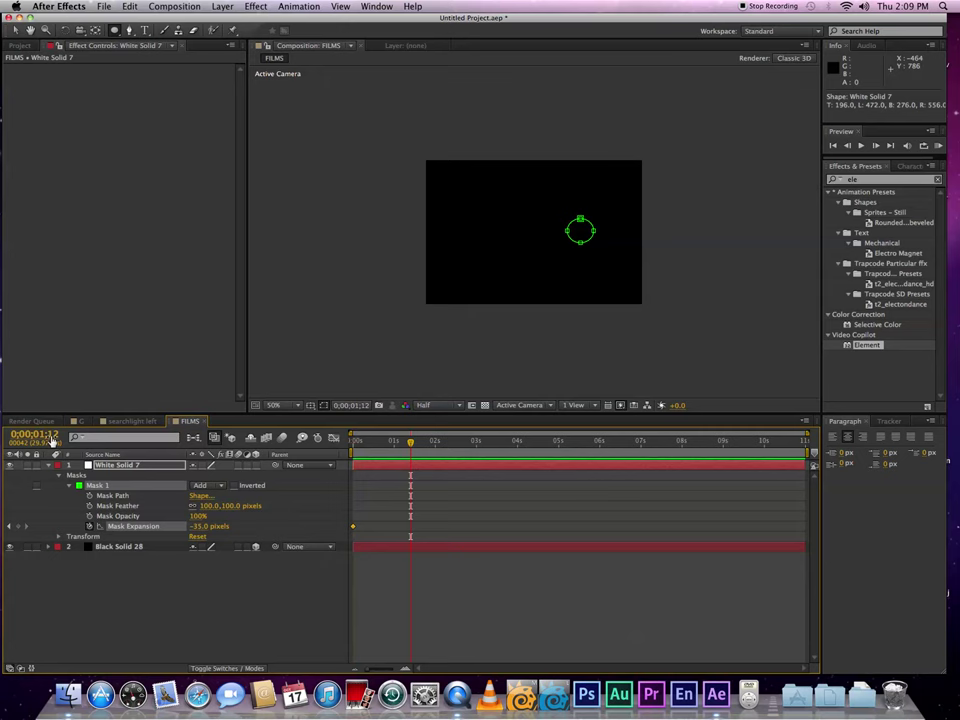
pyautogui.click(200, 526)
pyautogui.write('4')
pyautogui.press('Return')
# Step: Keyframe Mask Expansion back to -35 pixels at 4 seconds
pyautogui.click(36, 434)
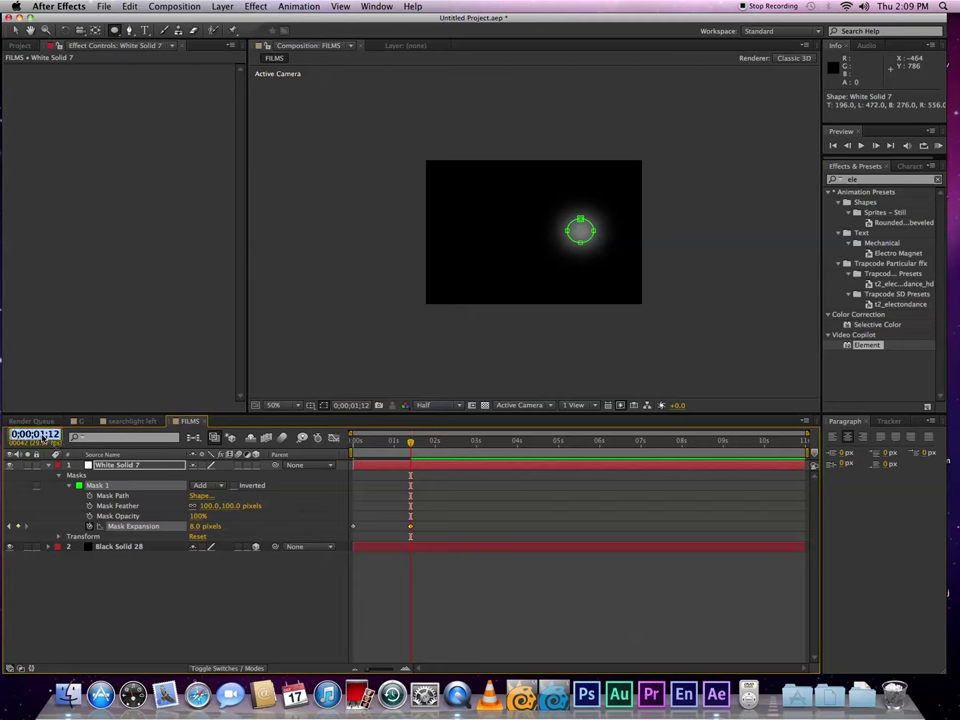
pyautogui.write('400')
pyautogui.press('Return')
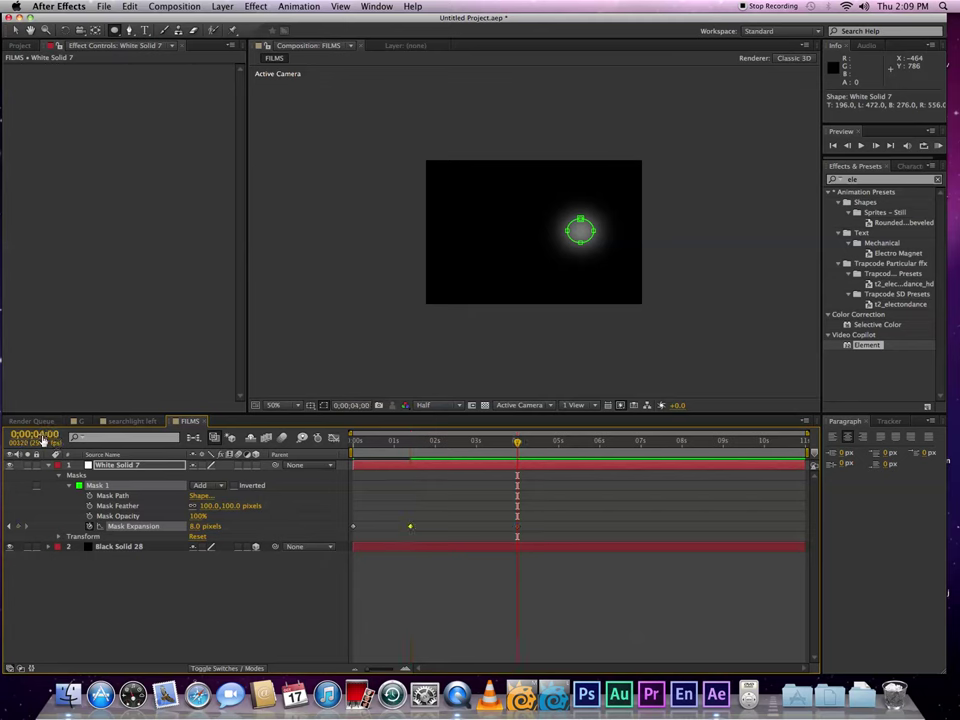
pyautogui.click(195, 527)
pyautogui.write('-35')
pyautogui.press('Return')
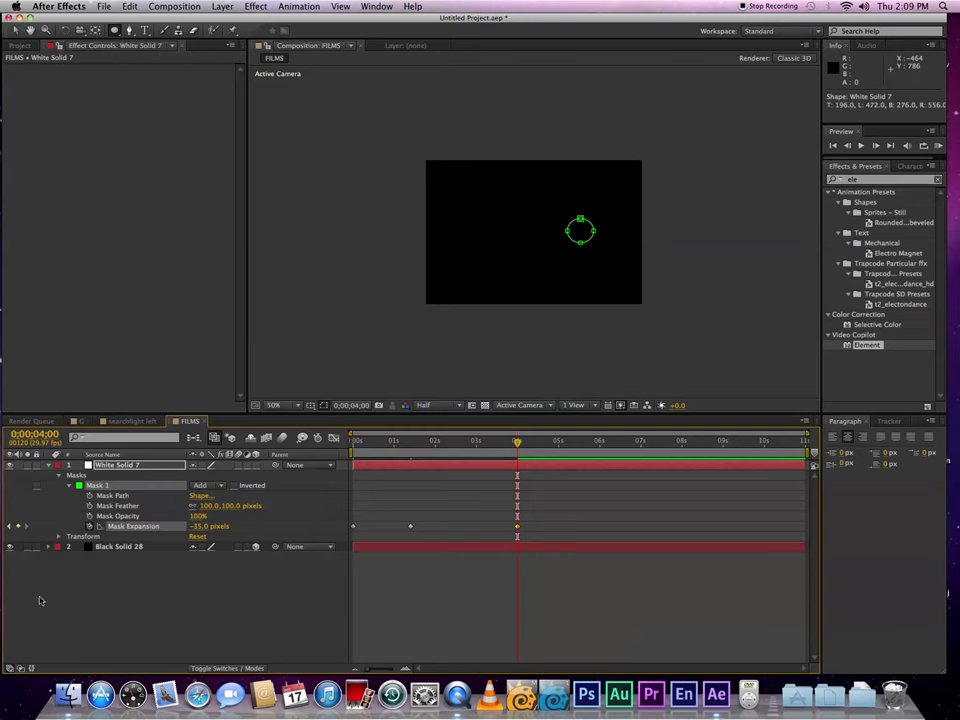
pyautogui.click(103, 486)
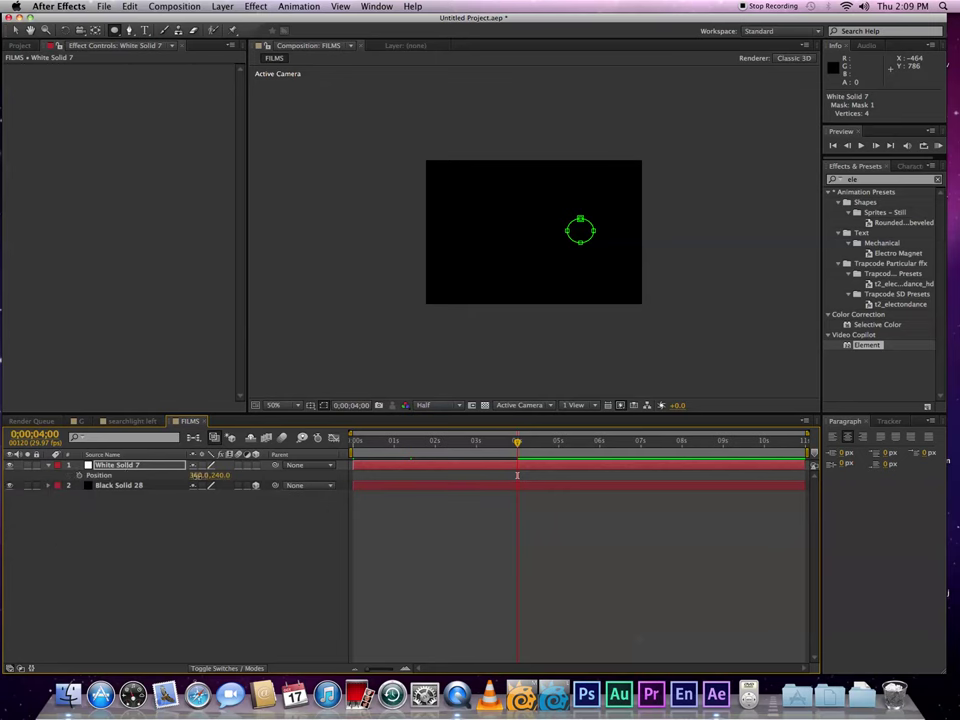
# Step: Set White Solid 7's position to 500, 270 and return the time to frame 11
pyautogui.click(198, 477)
pyautogui.write('500')
pyautogui.press('Tab')
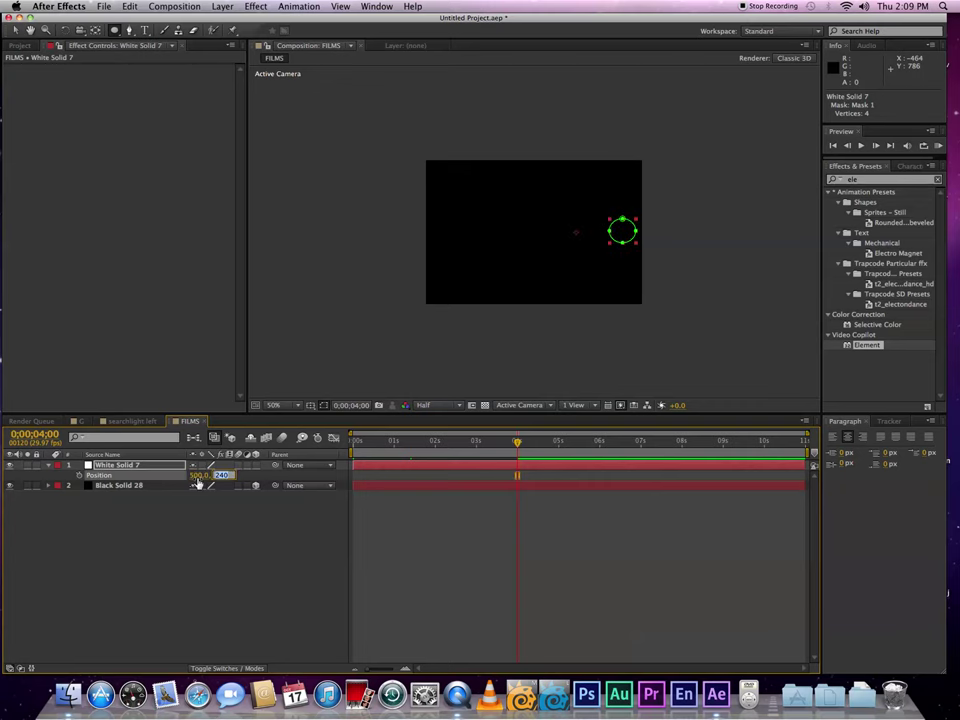
pyautogui.write('270')
pyautogui.press('Return')
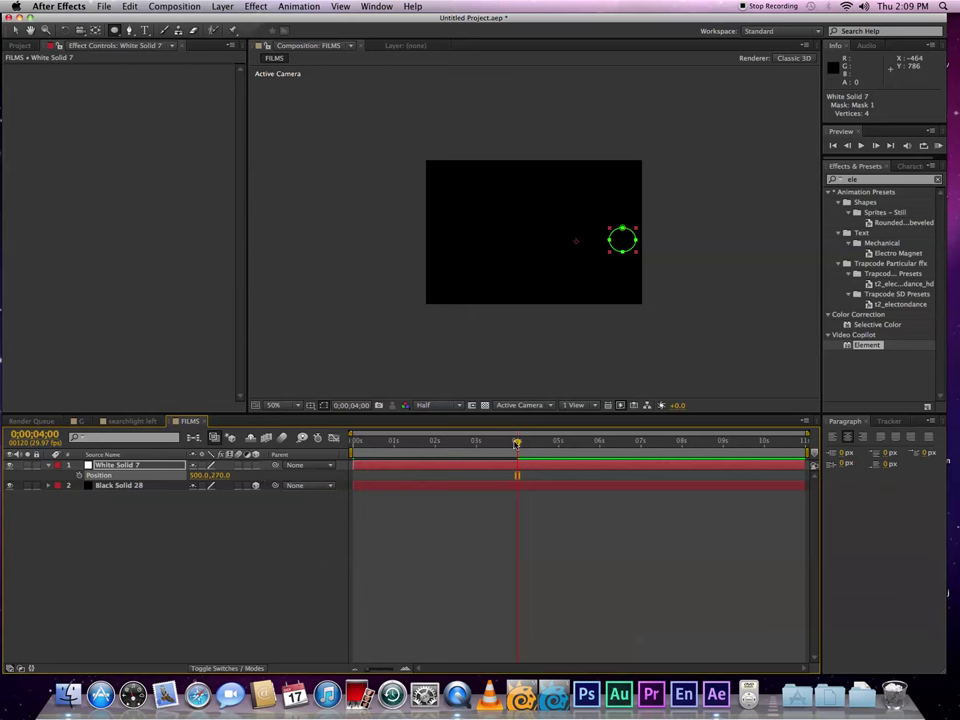
pyautogui.click(420, 443)
pyautogui.moveTo(407, 456); pyautogui.dragTo(360, 467)
# Step: Add Light 1, a spot light with 137% intensity and a 90° cone angle
pyautogui.rightClick(218, 535)
pyautogui.moveTo(270, 538)
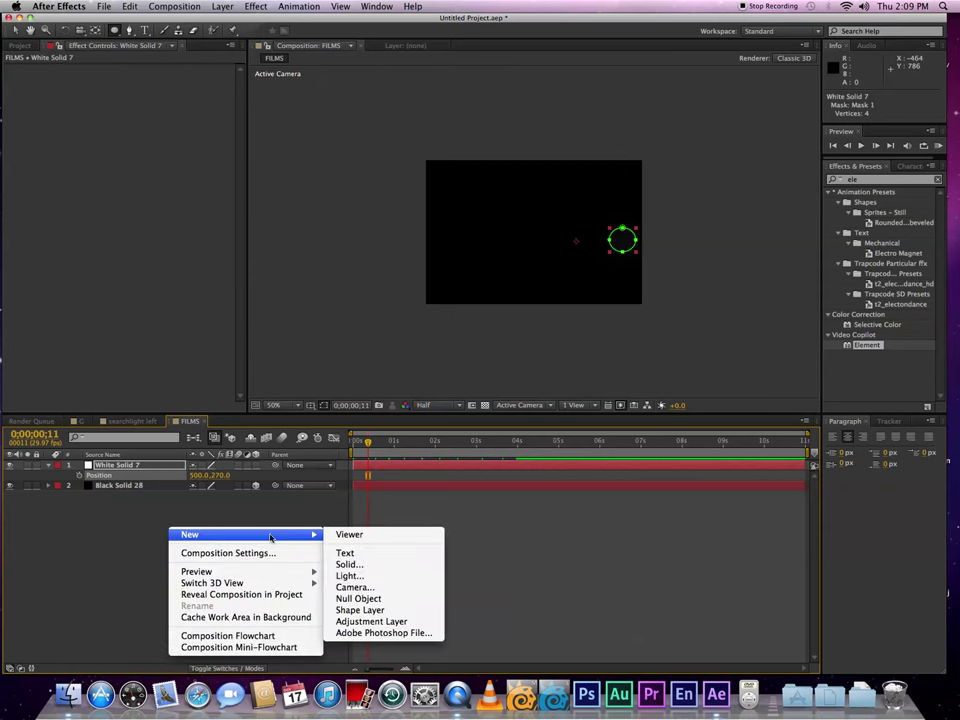
pyautogui.click(349, 576)
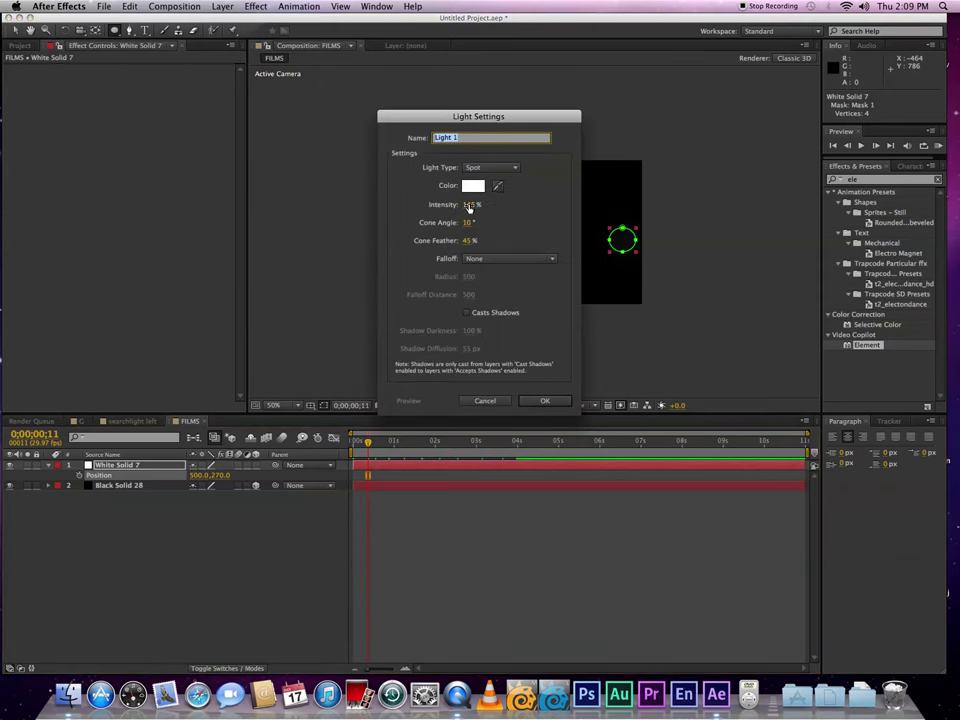
pyautogui.click(470, 205)
pyautogui.write('137')
pyautogui.press('Tab')
pyautogui.press('Tab')
pyautogui.write('4')
pyautogui.press('Return')
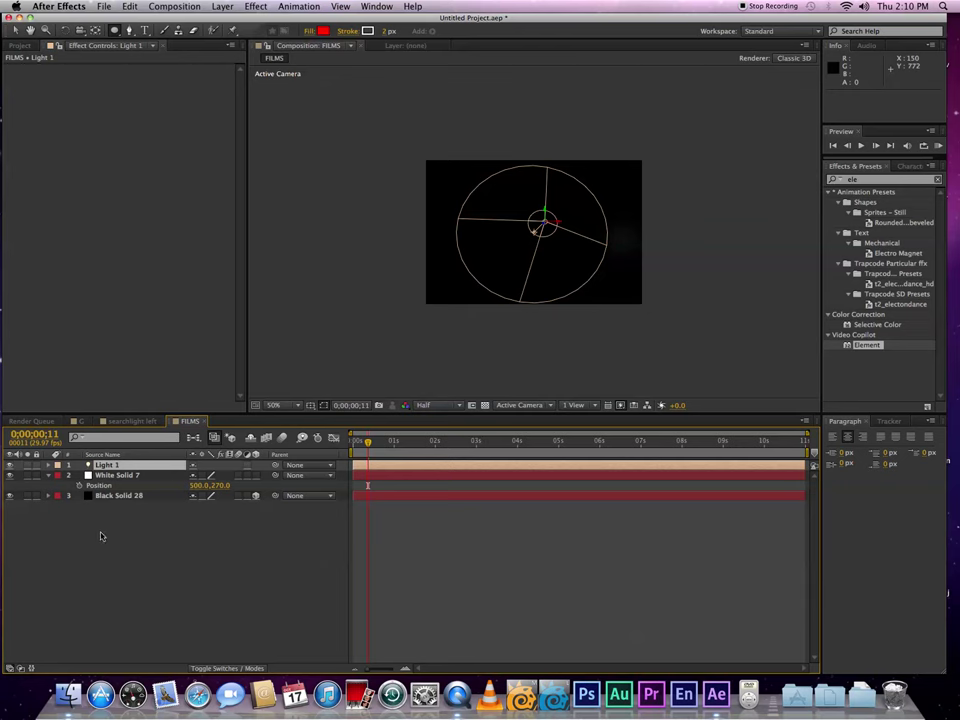
# Step: Set Light 1's point of interest to 376, 245, -225
pyautogui.press('p')
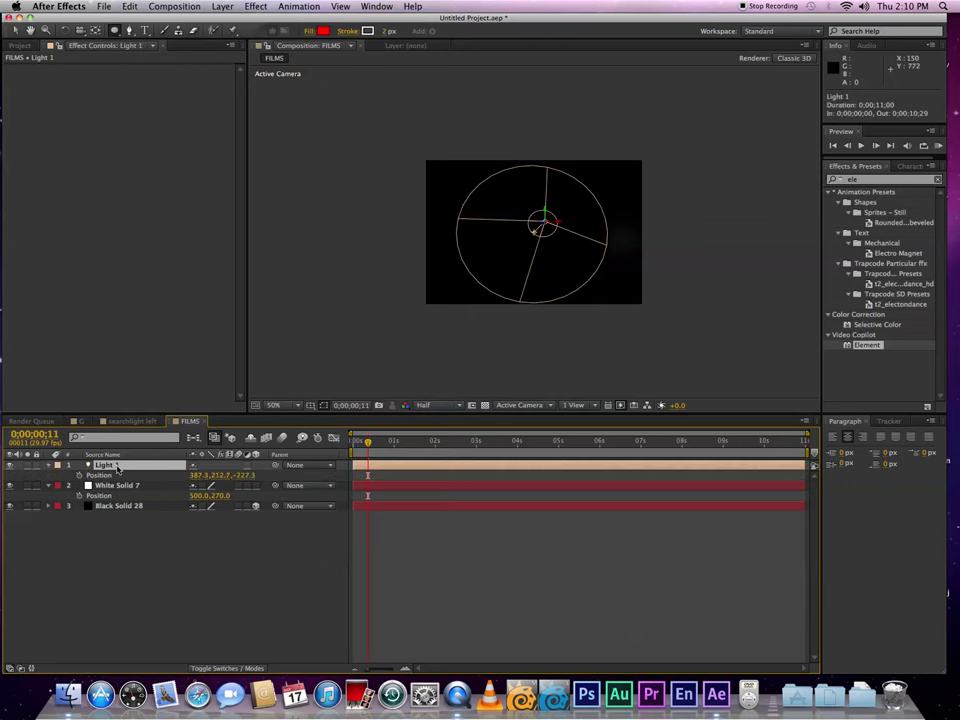
pyautogui.hotkey('shift', 'a')
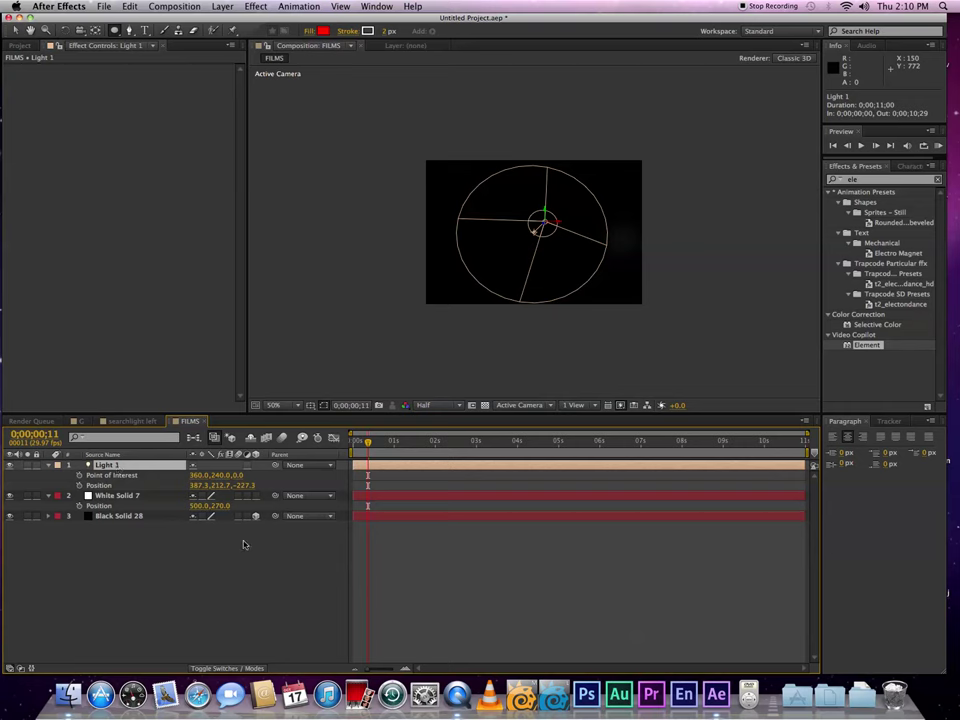
pyautogui.click(198, 476)
pyautogui.press('BackSpace')
pyautogui.write('376')
pyautogui.press('Tab')
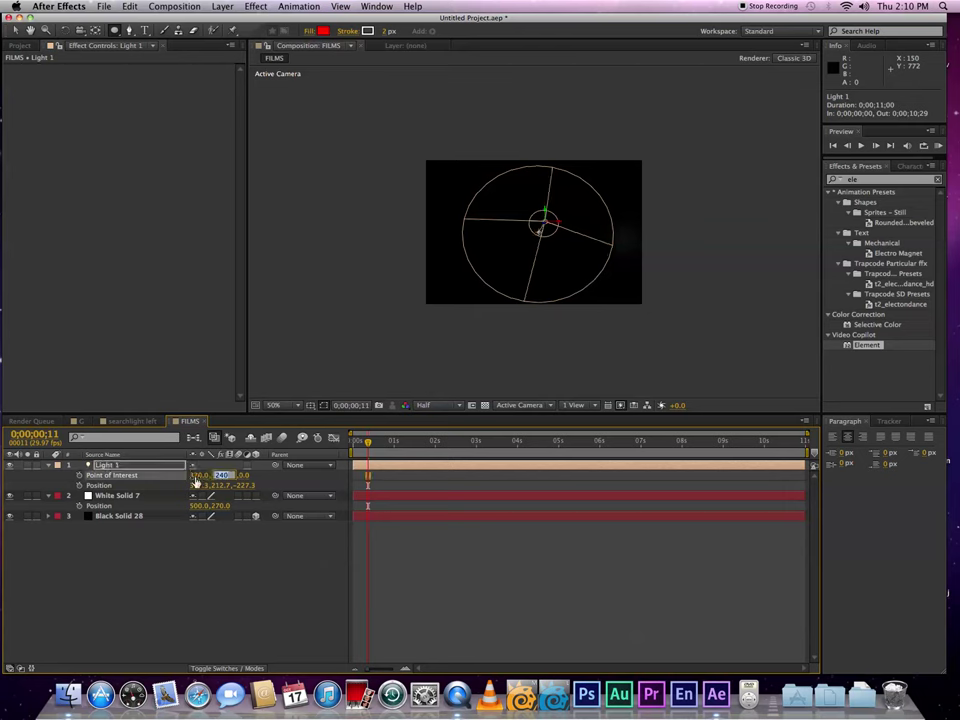
pyautogui.write('245')
pyautogui.press('Tab')
pyautogui.write('-2')
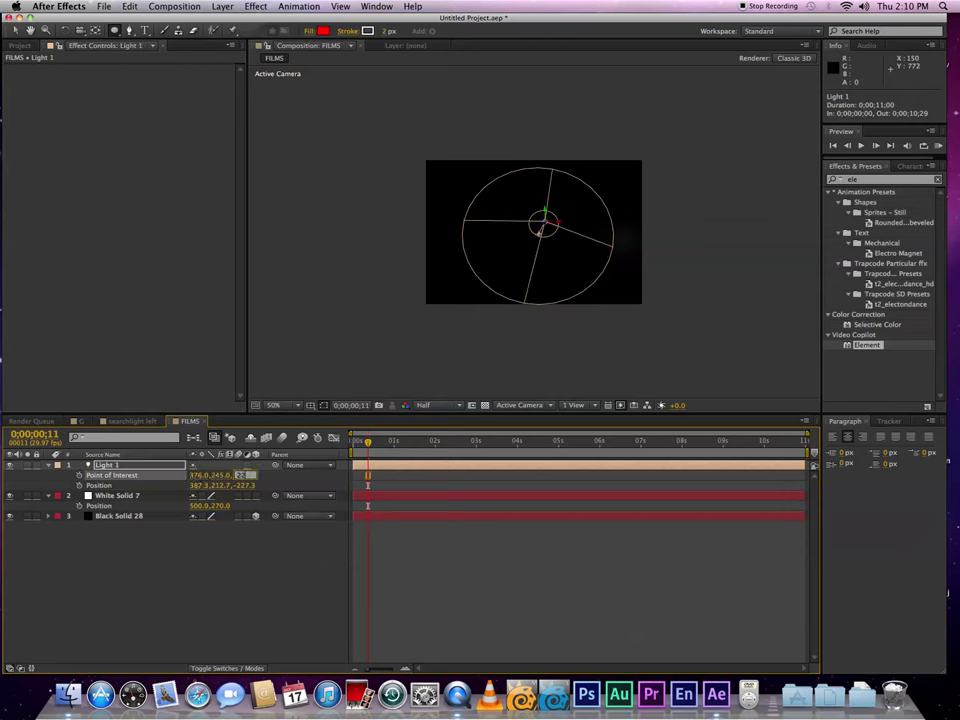
pyautogui.write('25')
pyautogui.press('Tab')
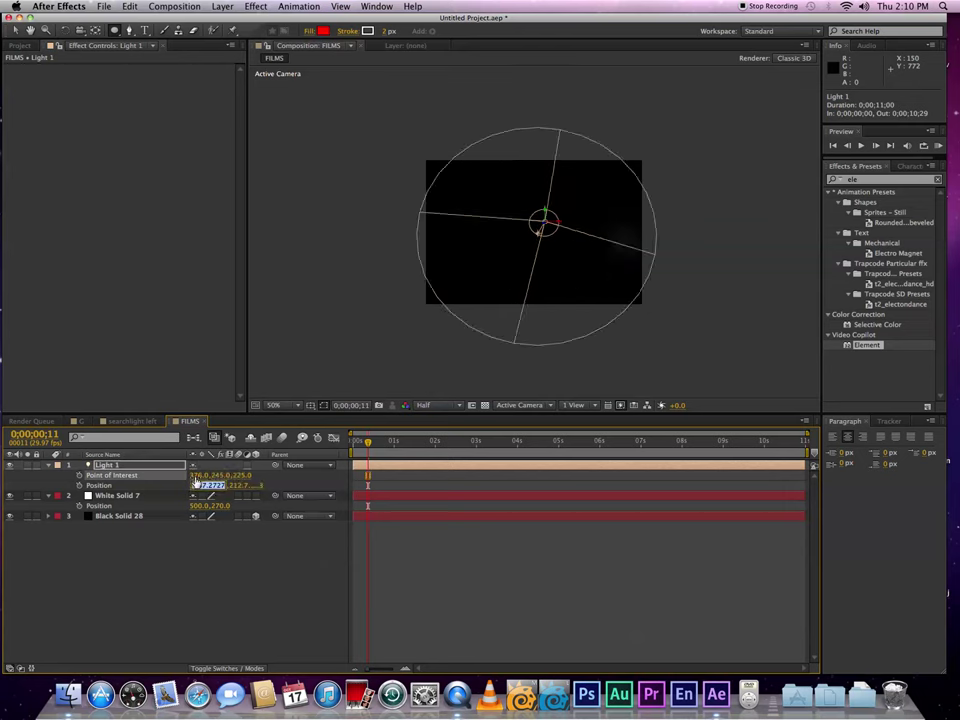
# Step: Set Light 1's position to 376, 220, 0 and return to the start
pyautogui.write('376')
pyautogui.press('Tab')
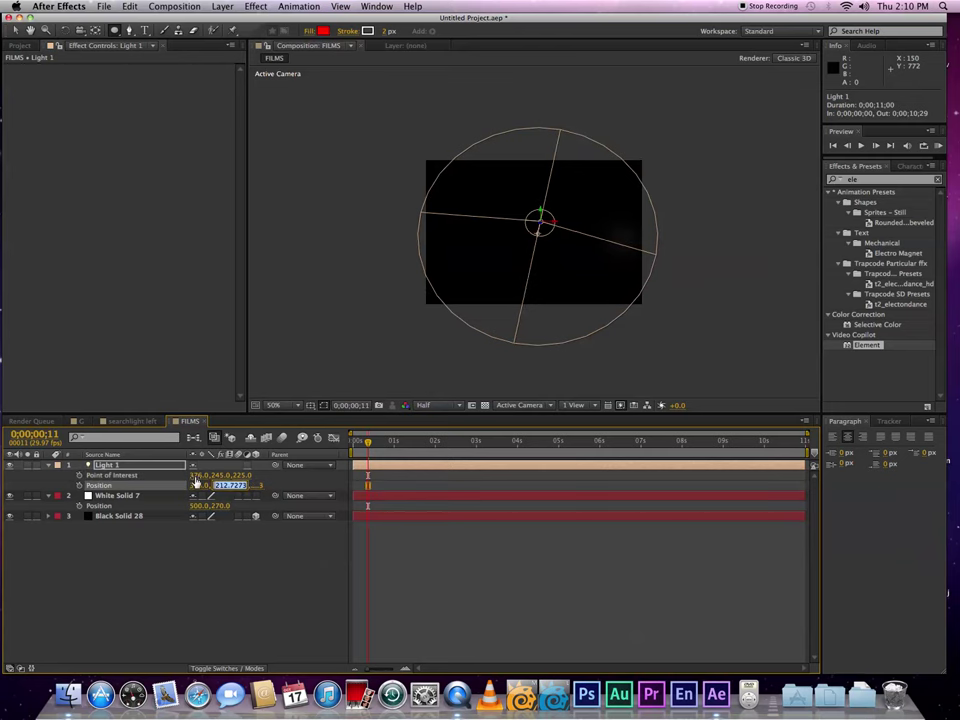
pyautogui.write('220')
pyautogui.press('Tab')
pyautogui.write('0')
pyautogui.press('Return')
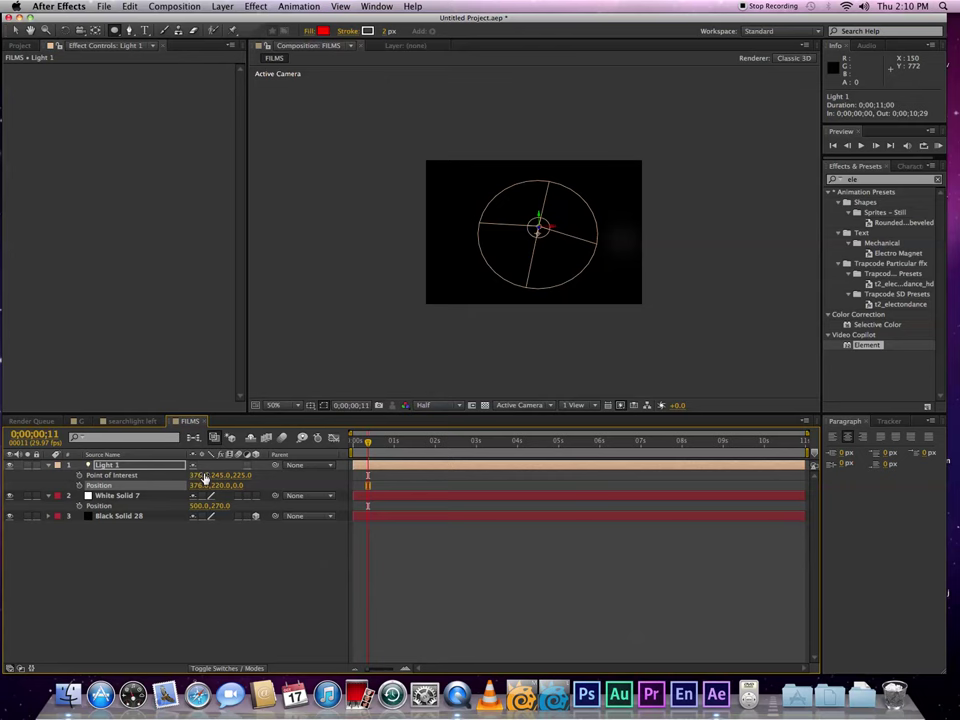
pyautogui.moveTo(368, 441); pyautogui.dragTo(350, 462)
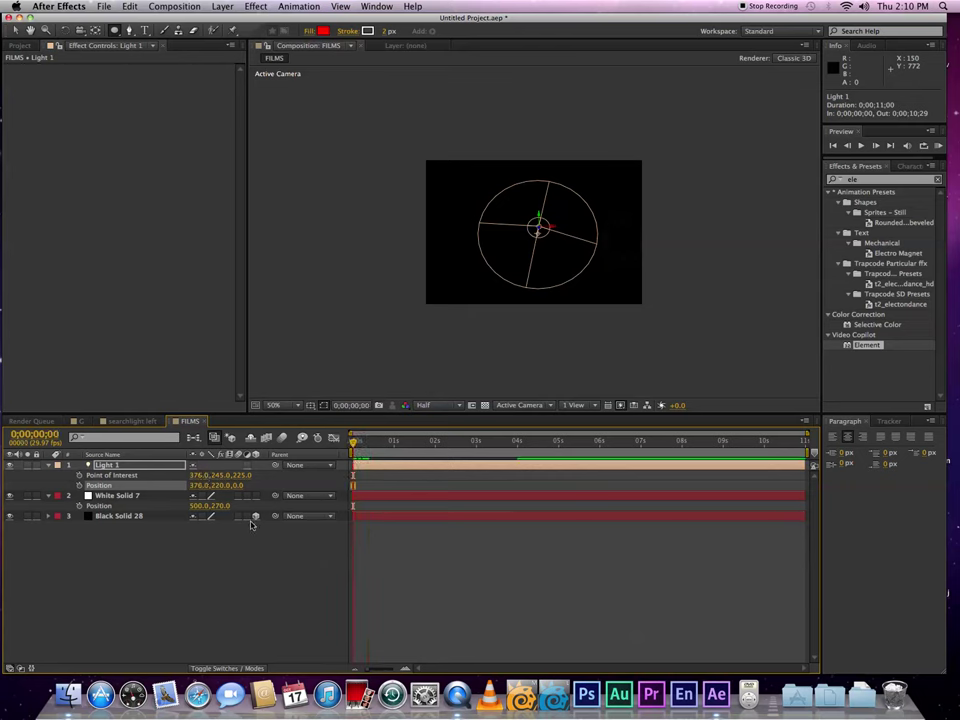
# Step: Keyframe Light 1's position, moving its depth to -500 at 3 seconds
pyautogui.click(80, 486)
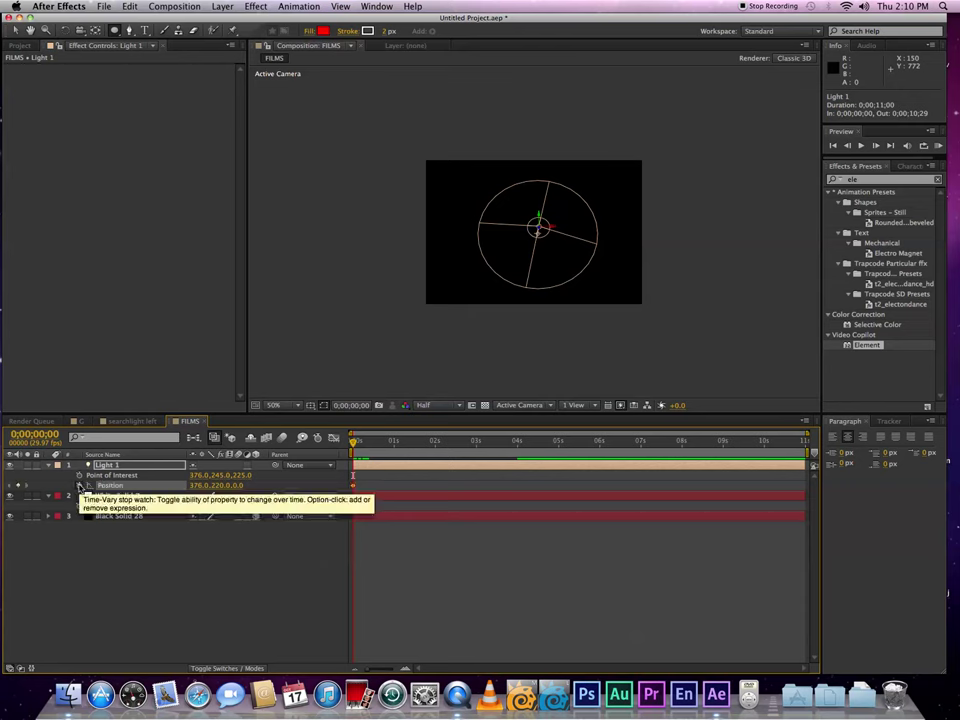
pyautogui.press('p')
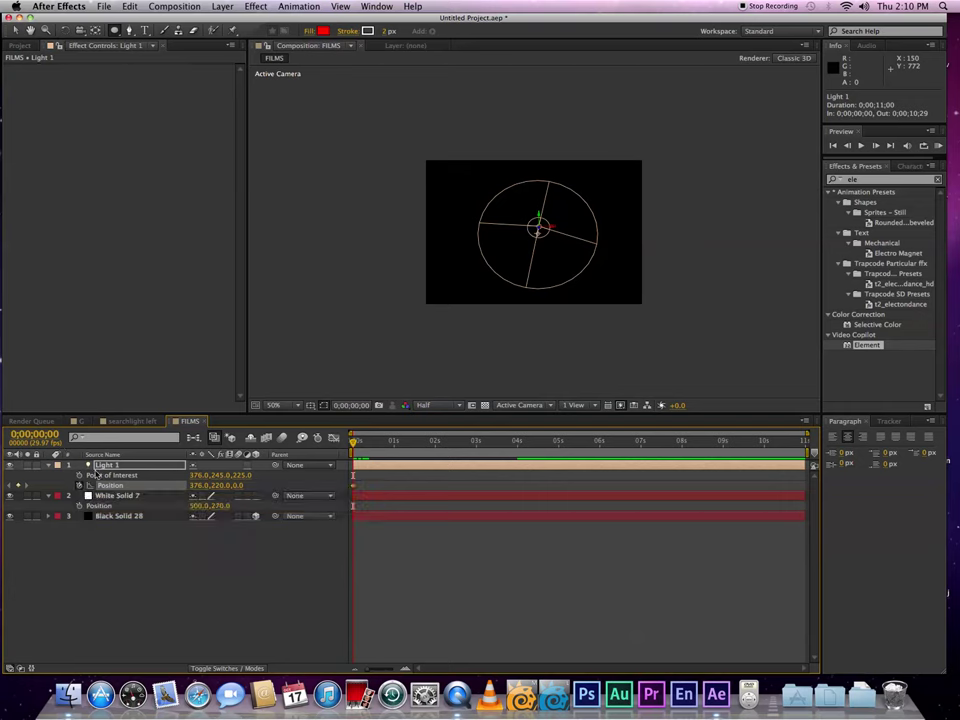
pyautogui.click(34, 433)
pyautogui.write('3')
pyautogui.press('Return')
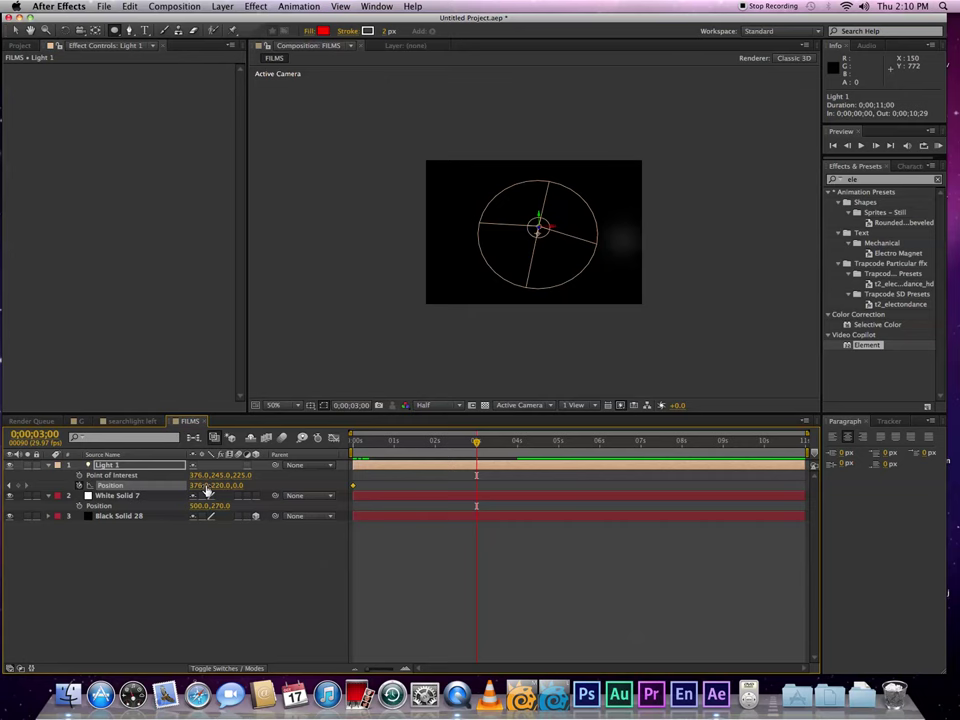
pyautogui.click(242, 485)
pyautogui.press('Return')
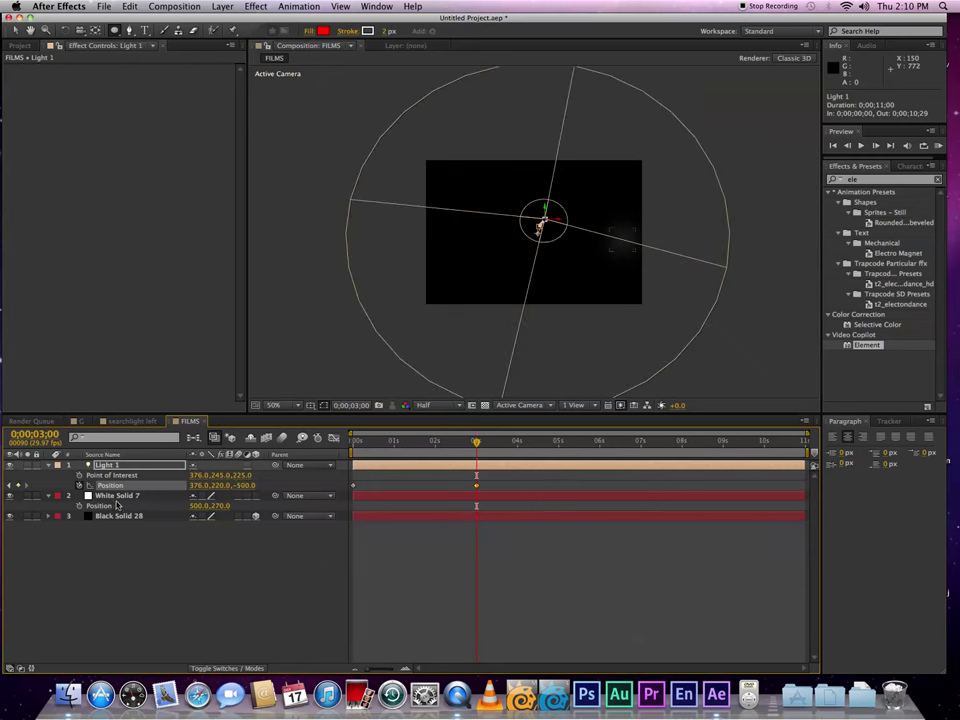
# Step: Add a new text layer reading 'FILMS'
pyautogui.rightClick(139, 541)
pyautogui.moveTo(280, 549)
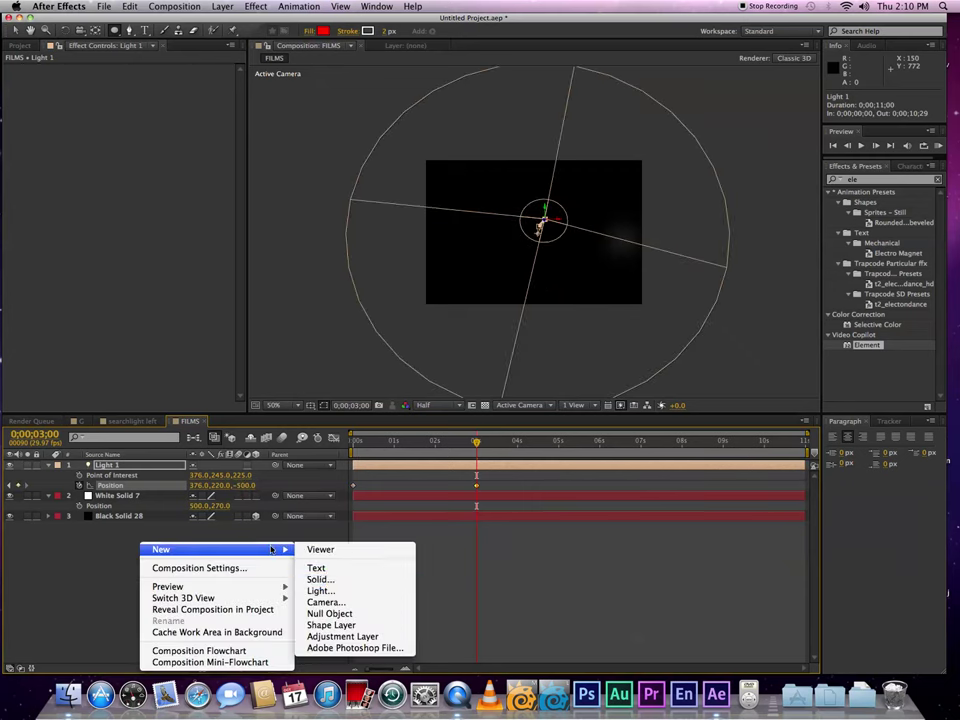
pyautogui.click(318, 568)
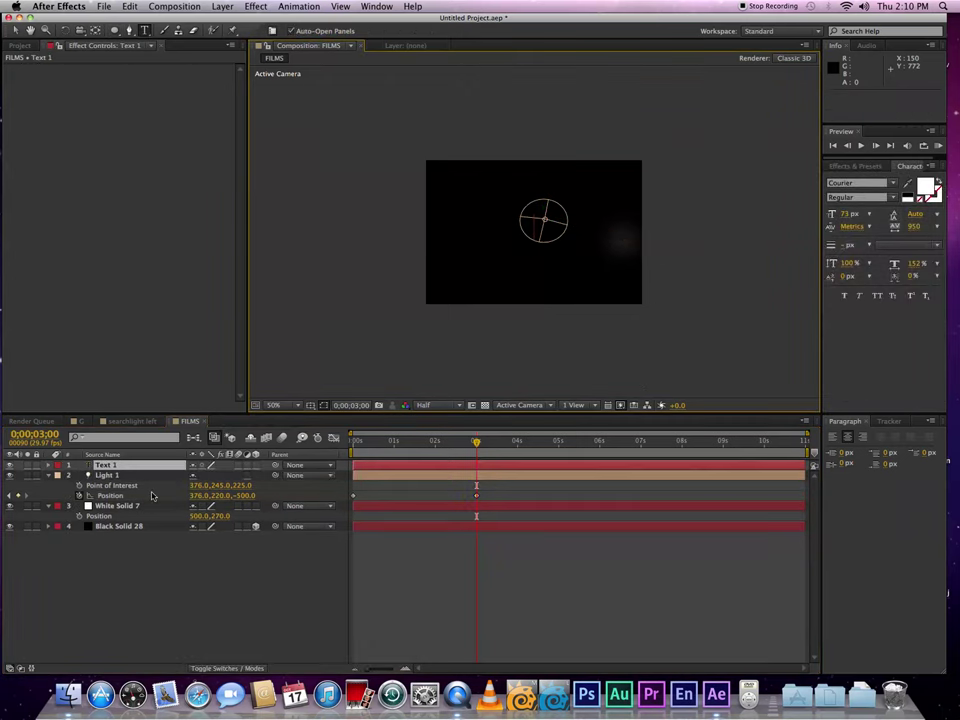
pyautogui.write('FILMS')
pyautogui.press('super+a')
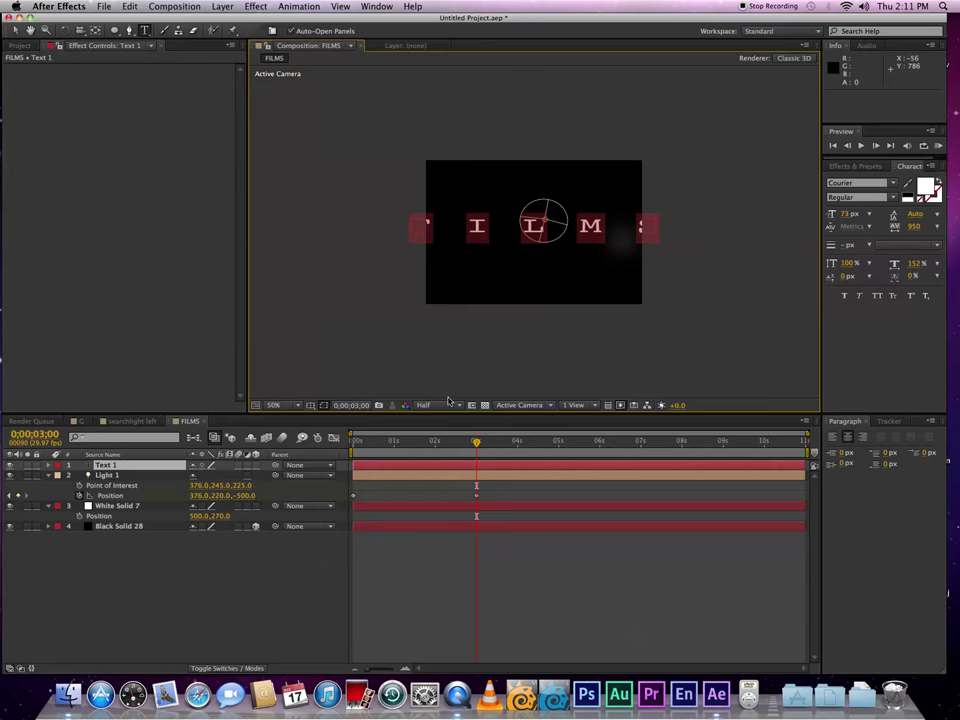
# Step: Set FILMS in Arial Narrow at 73 px and tighten its tracking
pyautogui.click(847, 215)
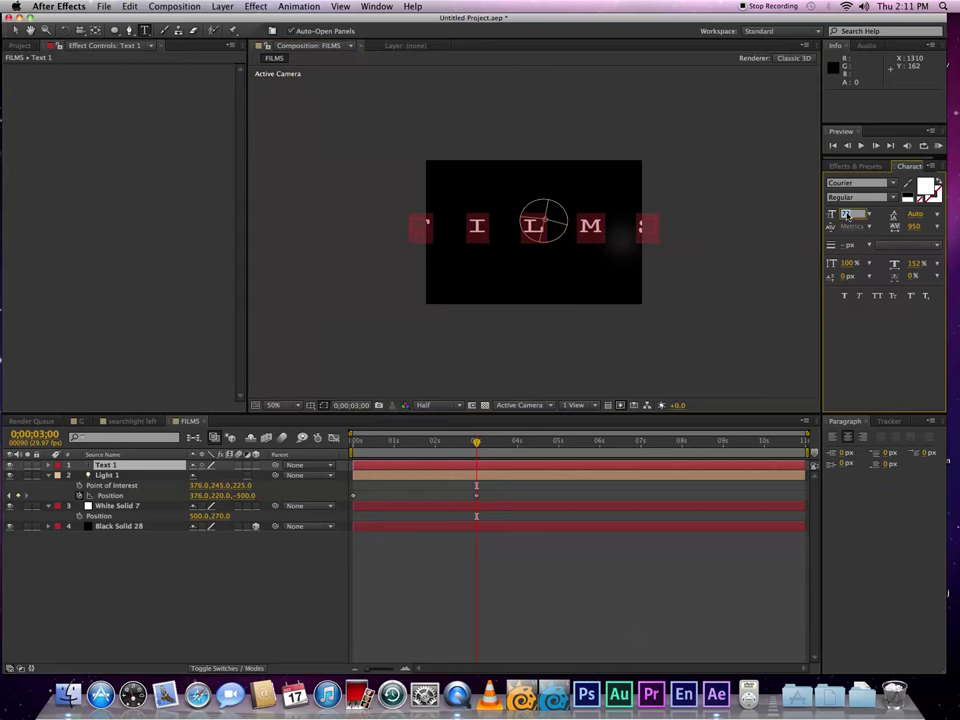
pyautogui.click(893, 183)
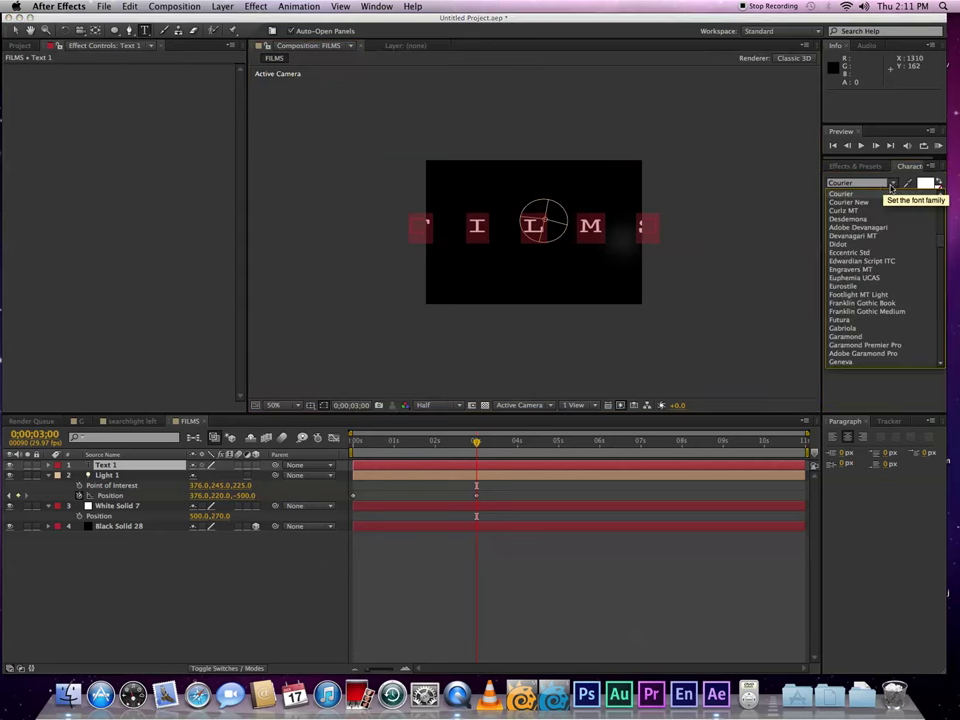
pyautogui.scroll(15, 868, 225)
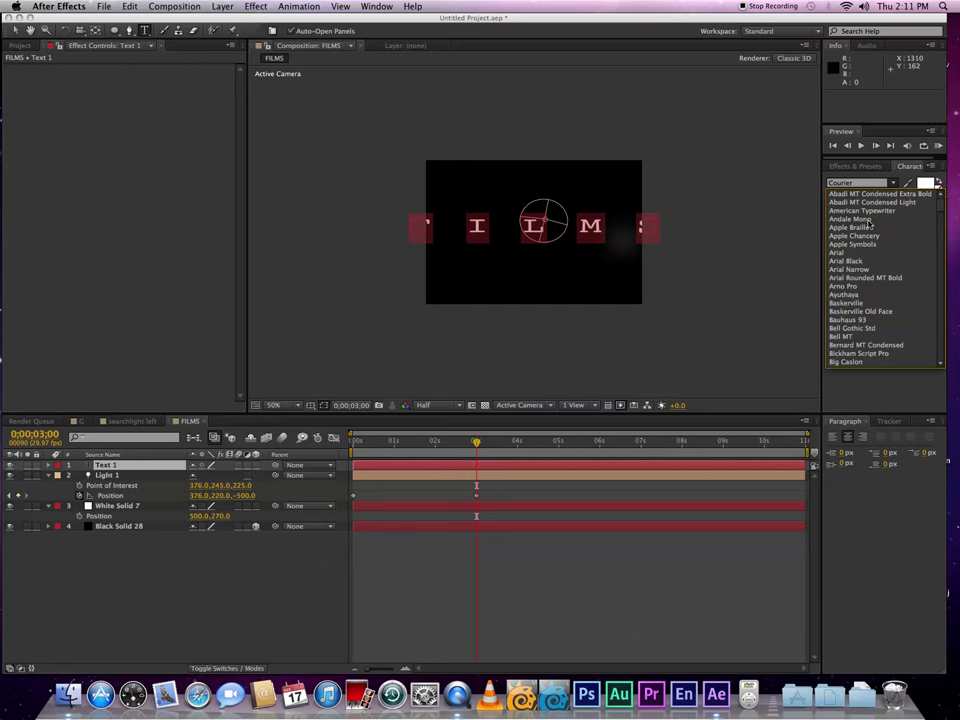
pyautogui.click(850, 269)
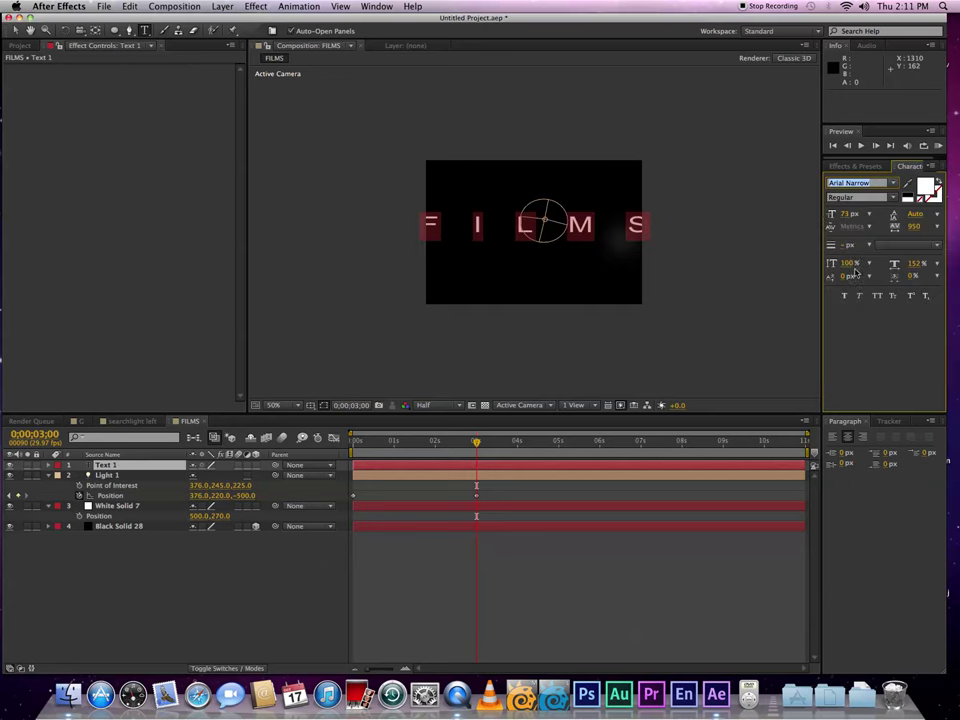
pyautogui.click(845, 215)
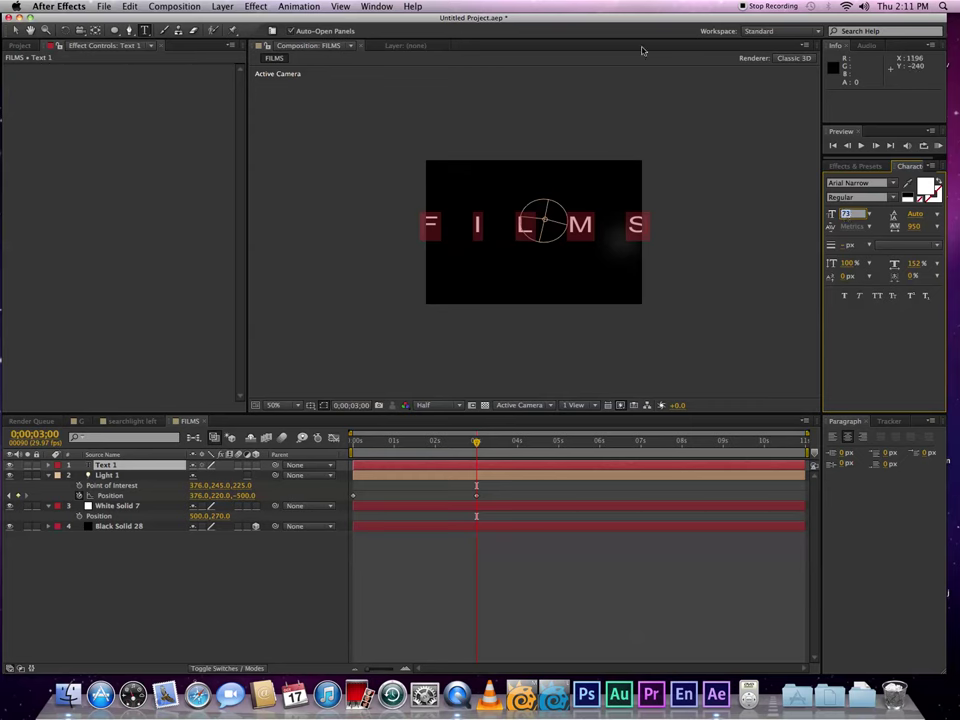
pyautogui.press('Tab')
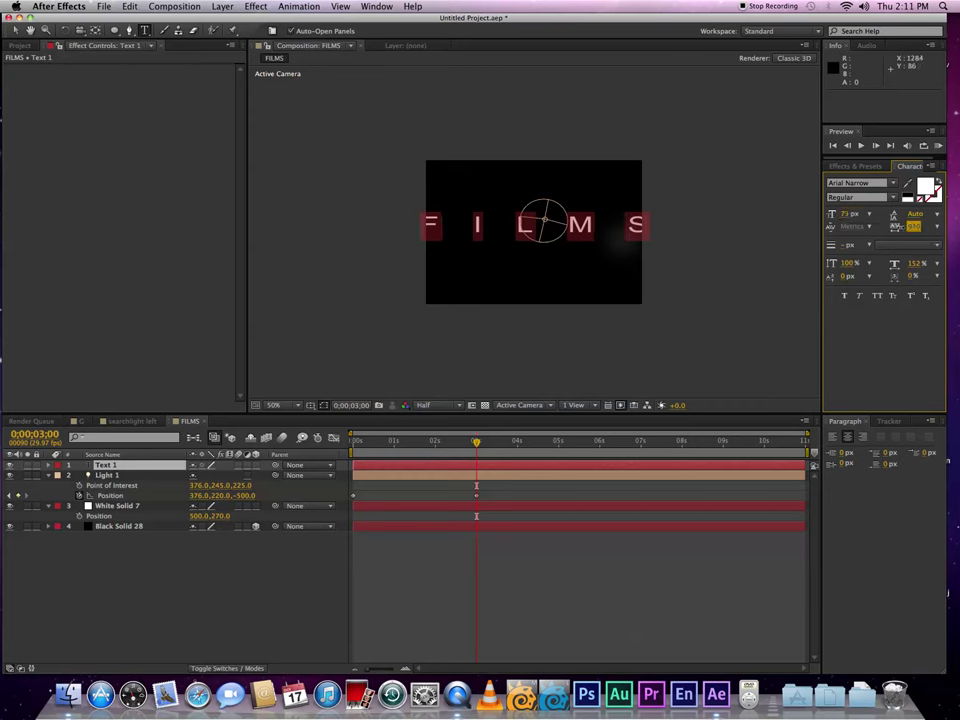
pyautogui.hotkey('shift', 'Down')
pyautogui.hotkey('shift', 'Down')
pyautogui.hotkey('shift', 'Down')
pyautogui.hotkey('shift', 'Down')
pyautogui.hotkey('shift', 'Down')
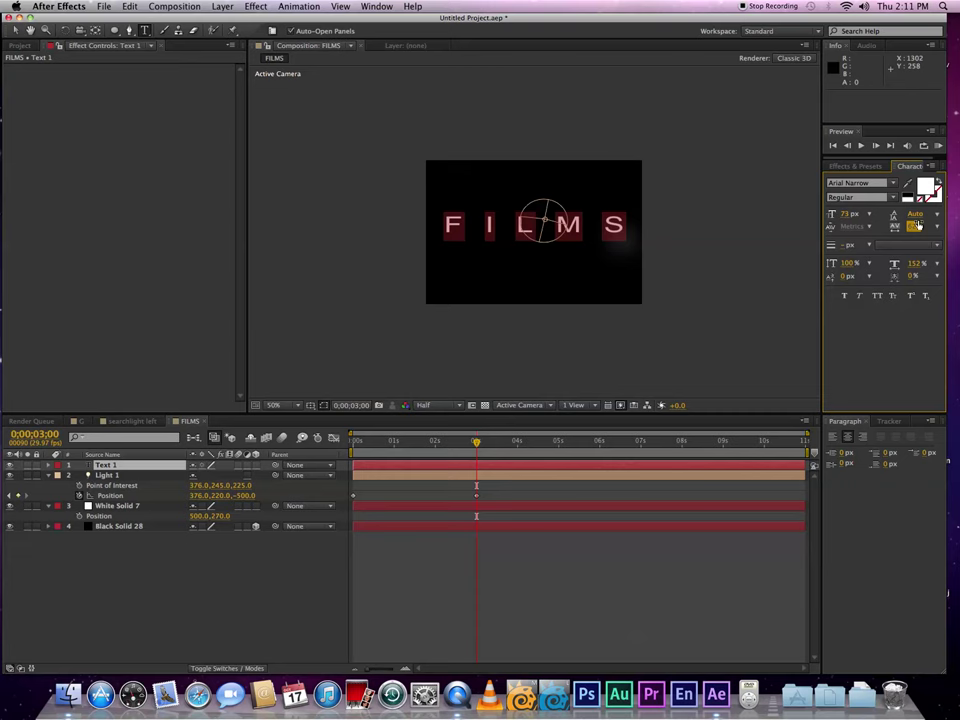
pyautogui.hotkey('shift', 'Down')
pyautogui.hotkey('shift', 'Down')
pyautogui.hotkey('shift', 'Down')
pyautogui.hotkey('shift', 'Down')
pyautogui.hotkey('shift', 'Down')
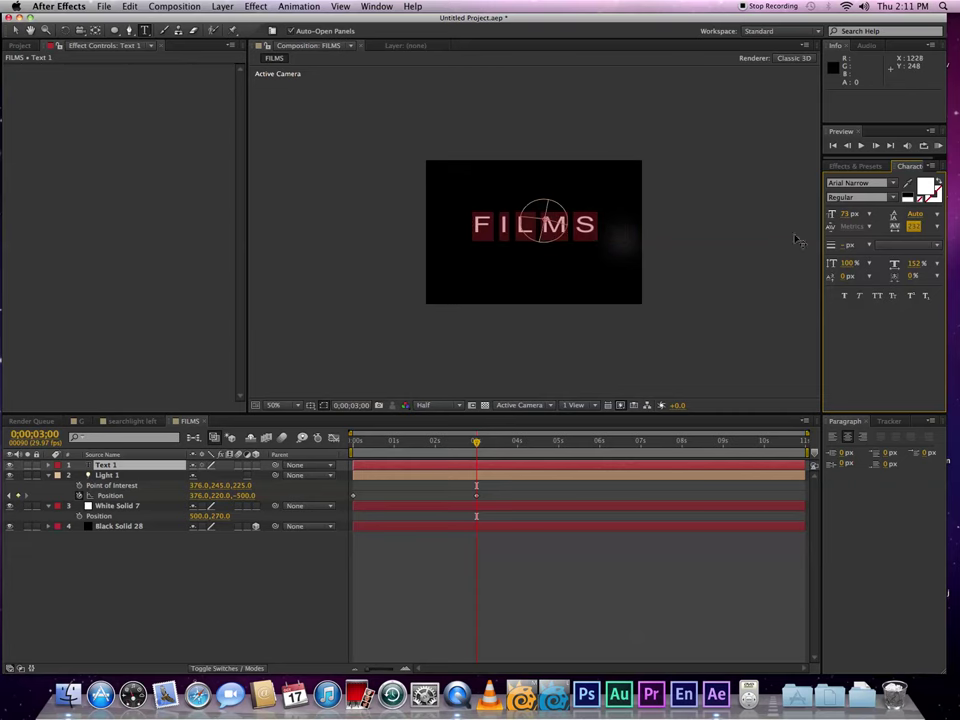
pyautogui.hotkey('shift', 'Down')
pyautogui.hotkey('shift', 'Down')
pyautogui.hotkey('shift', 'Down')
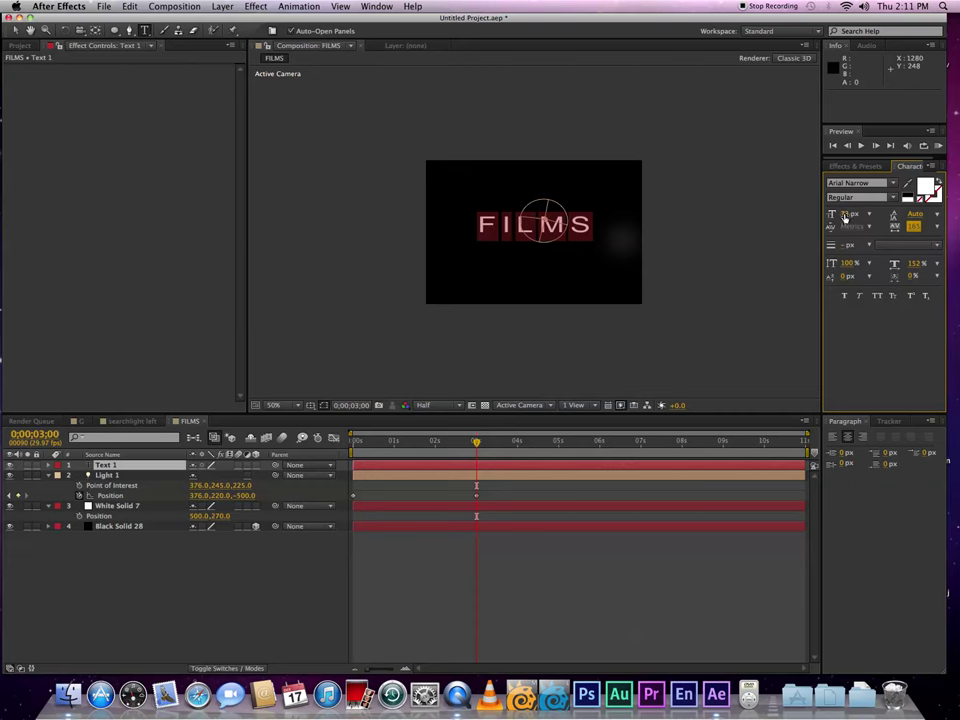
# Step: Set the FILMS text's vertical scale to 131%, keeping the font size
pyautogui.click(913, 263)
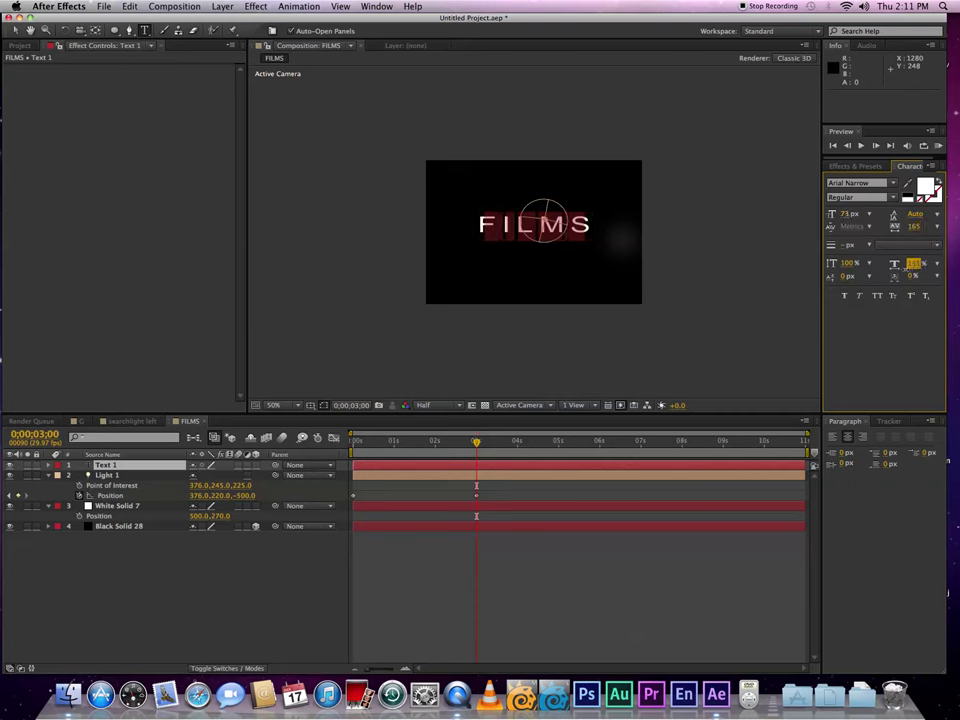
pyautogui.write('131')
pyautogui.press('Return')
pyautogui.click(846, 214)
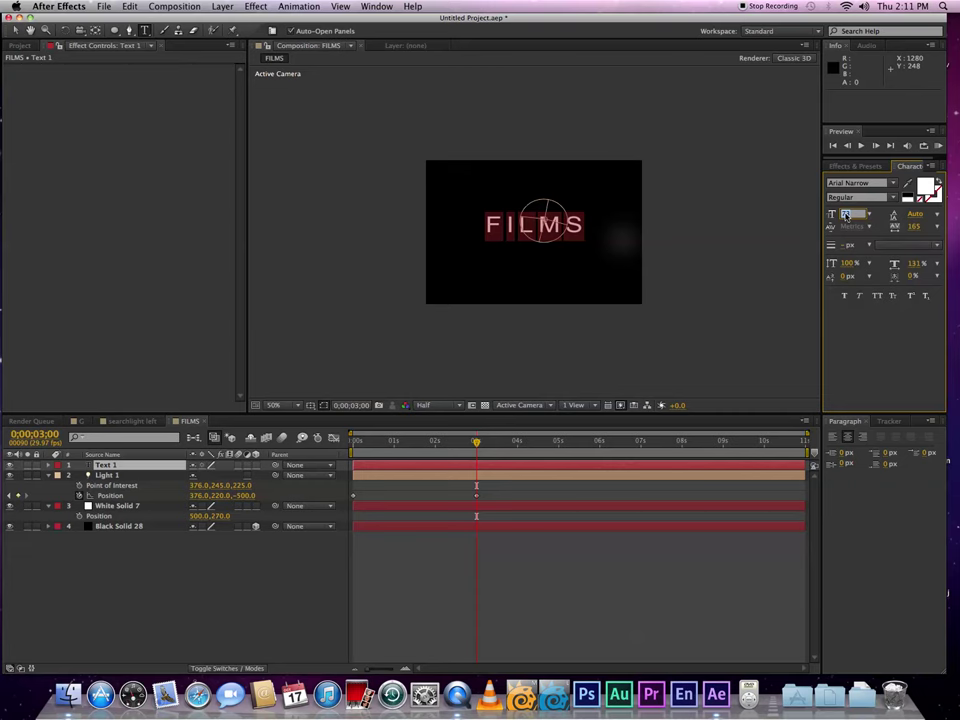
pyautogui.moveTo(846, 214); pyautogui.dragTo(846, 218)
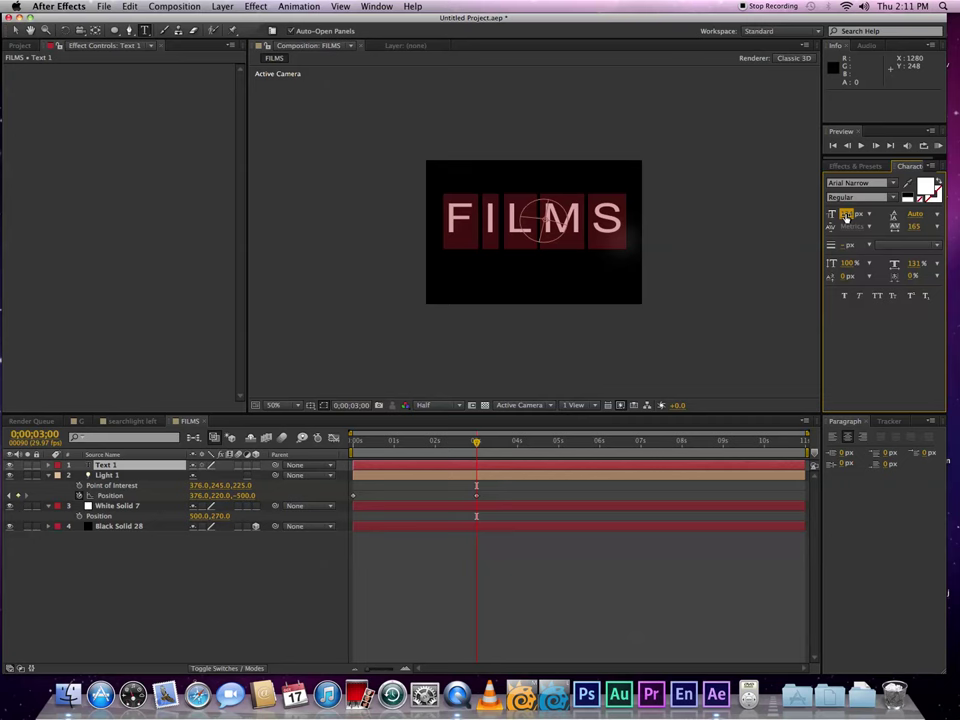
pyautogui.hotkey('ctrl', 'z')
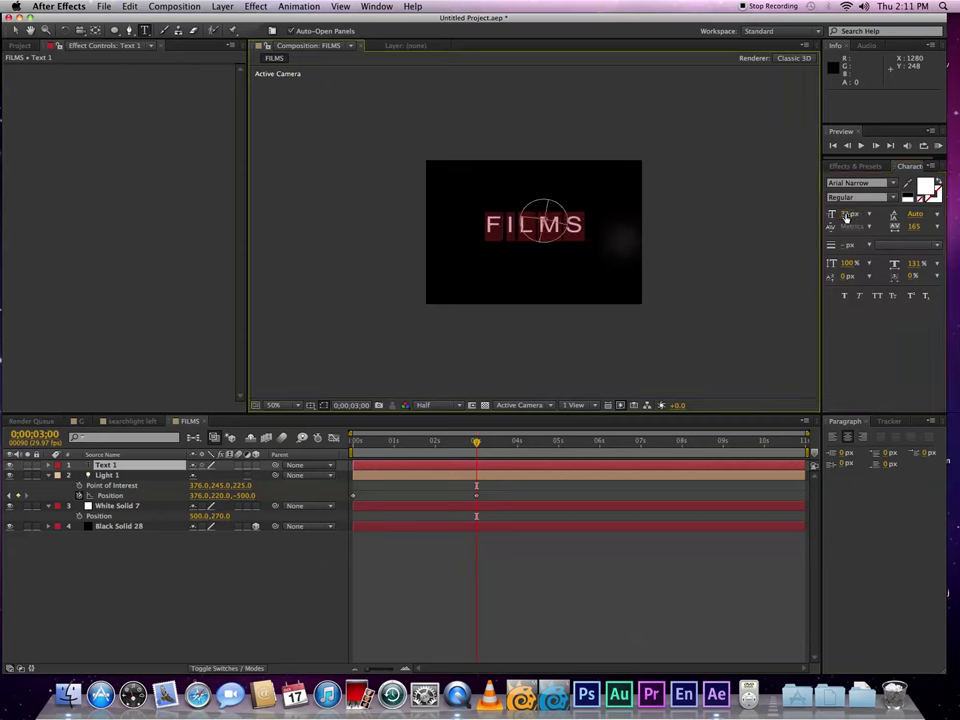
# Step: Move the FILMS text layer to the right
pyautogui.click(15, 31)
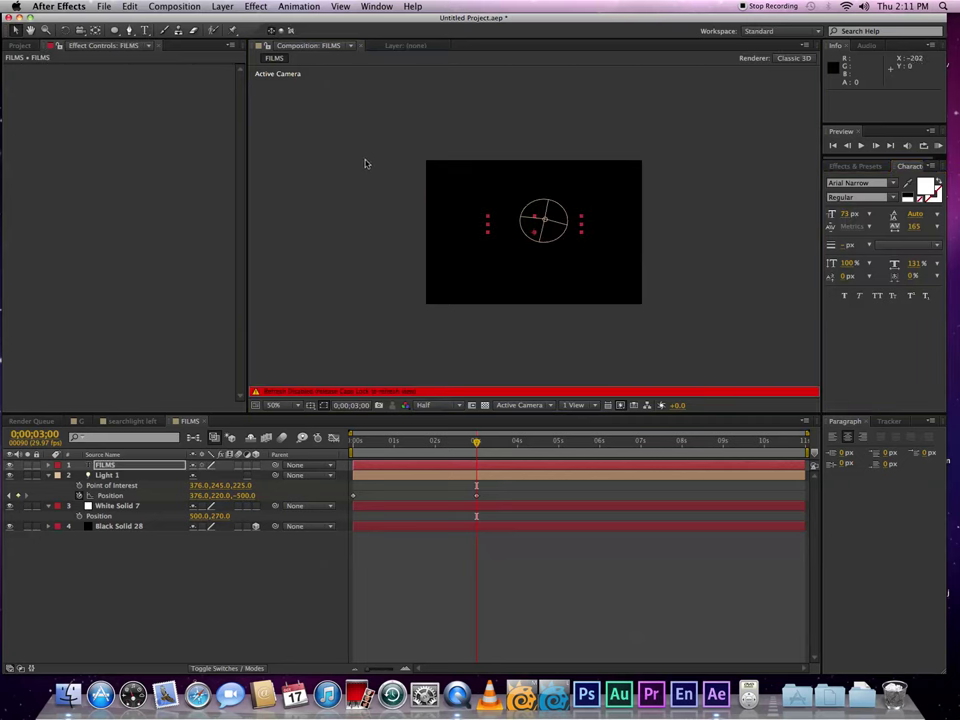
pyautogui.moveTo(507, 211); pyautogui.dragTo(563, 221)
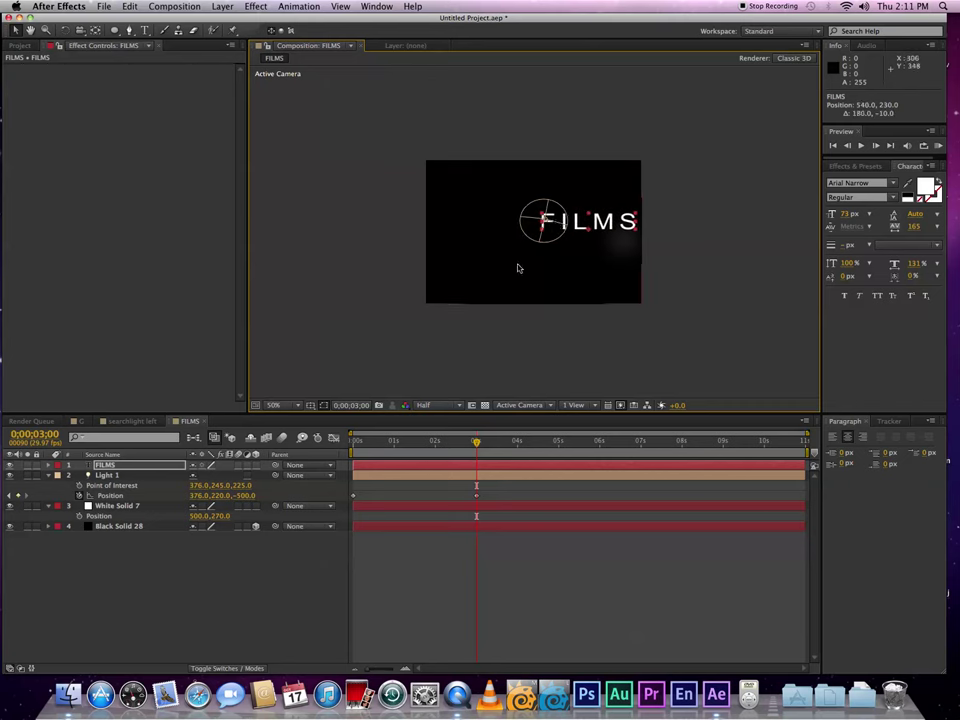
pyautogui.press('p')
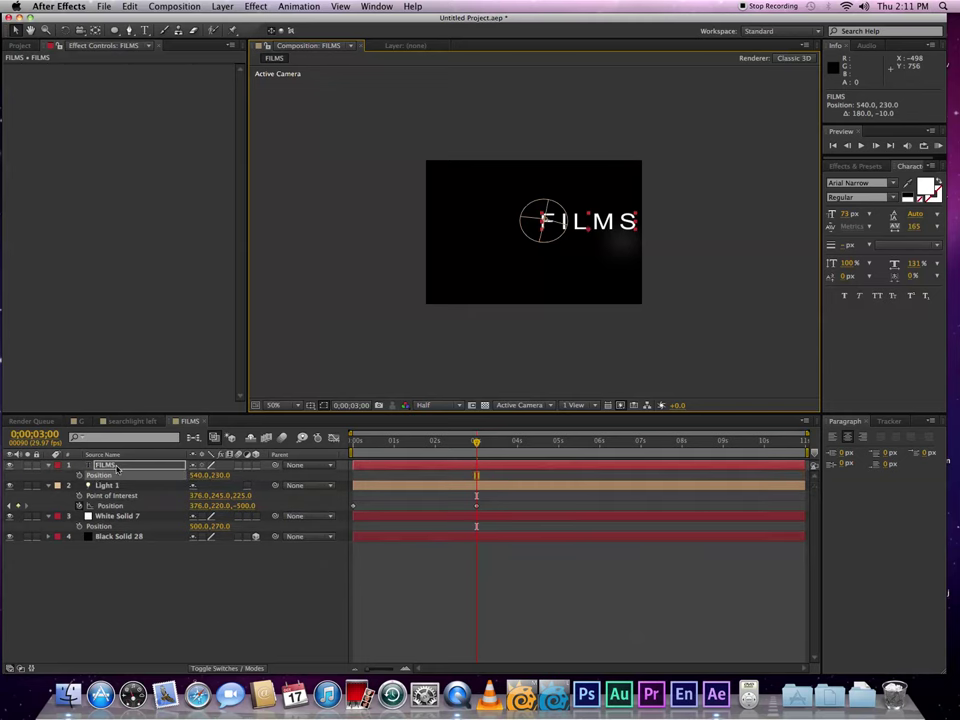
pyautogui.press('p')
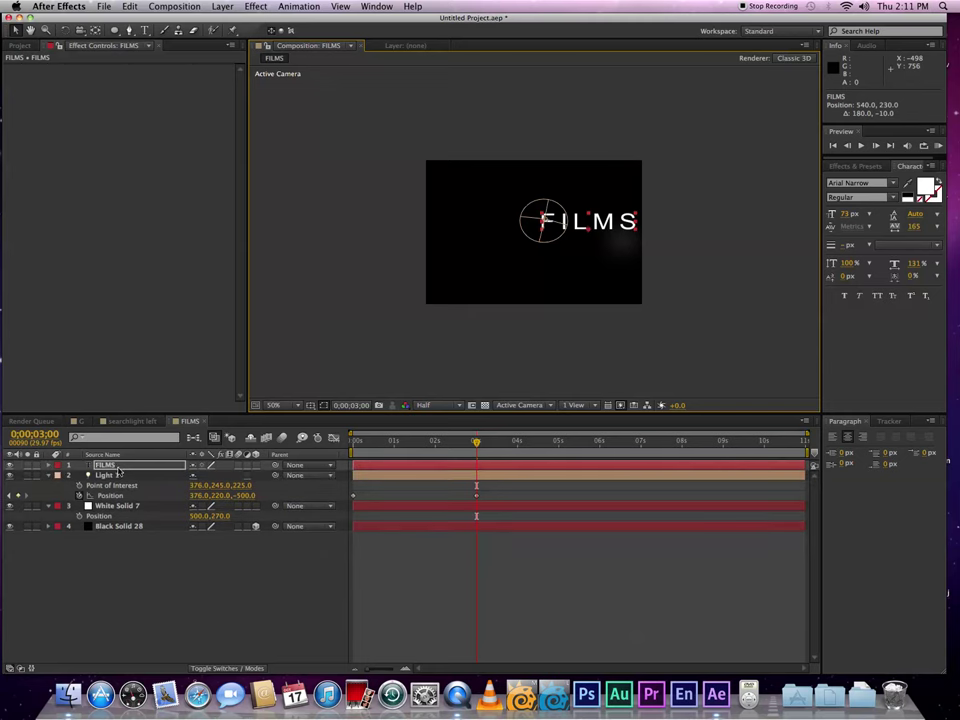
# Step: Keyframe White Solid 7 sliding left at 3 seconds and move it to the top of the stack
pyautogui.press('KP_3')
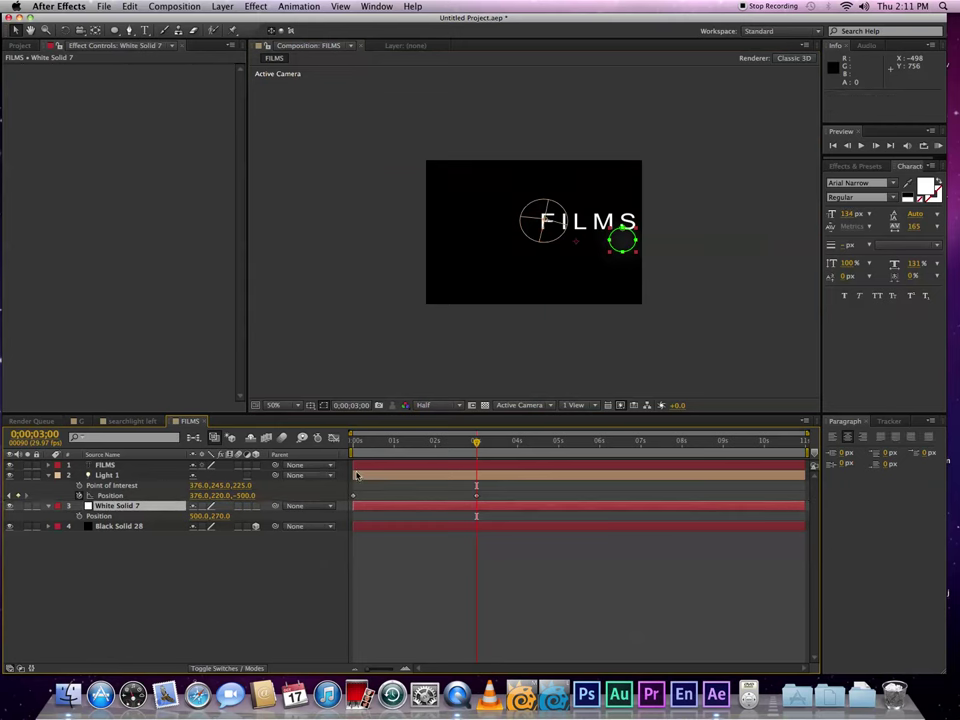
pyautogui.moveTo(626, 244); pyautogui.dragTo(551, 225)
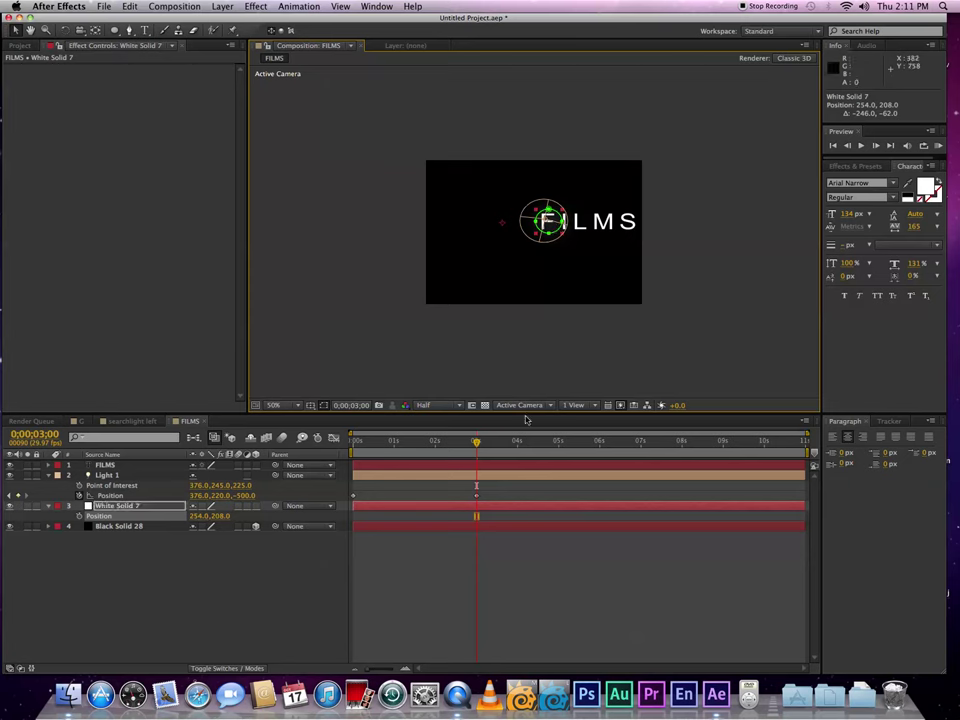
pyautogui.moveTo(476, 441); pyautogui.dragTo(262, 472)
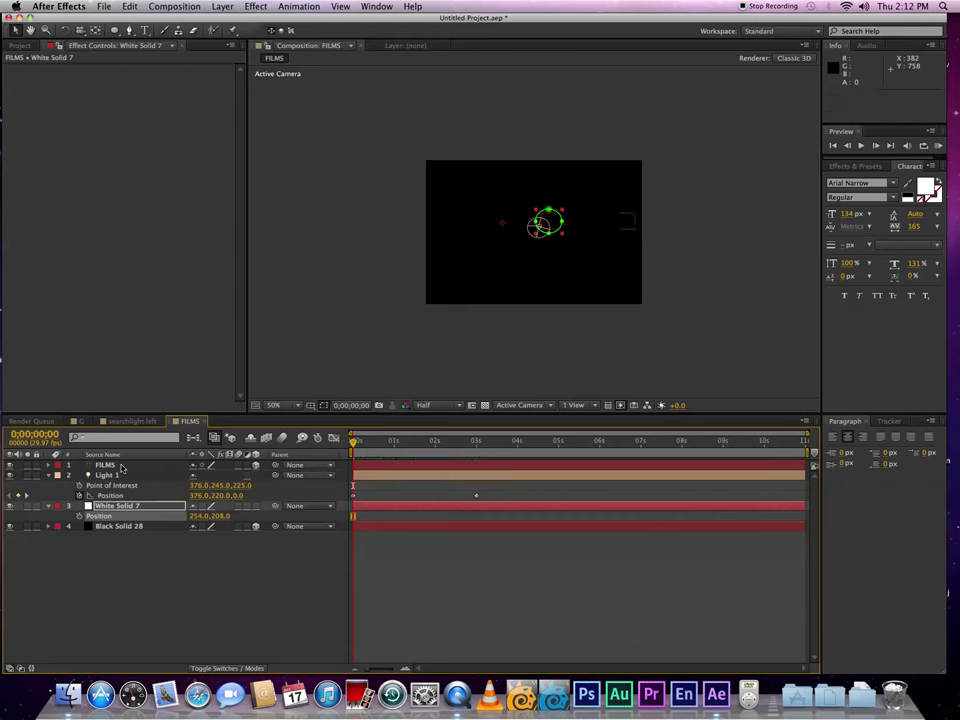
pyautogui.moveTo(117, 505); pyautogui.dragTo(117, 460)
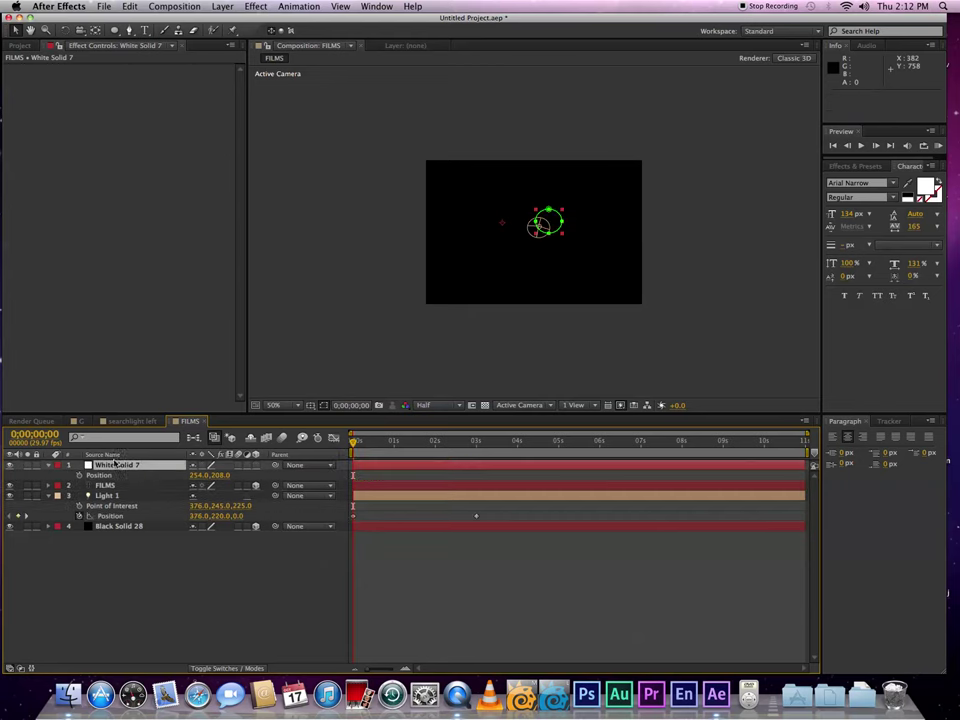
pyautogui.moveTo(353, 449); pyautogui.dragTo(389, 443)
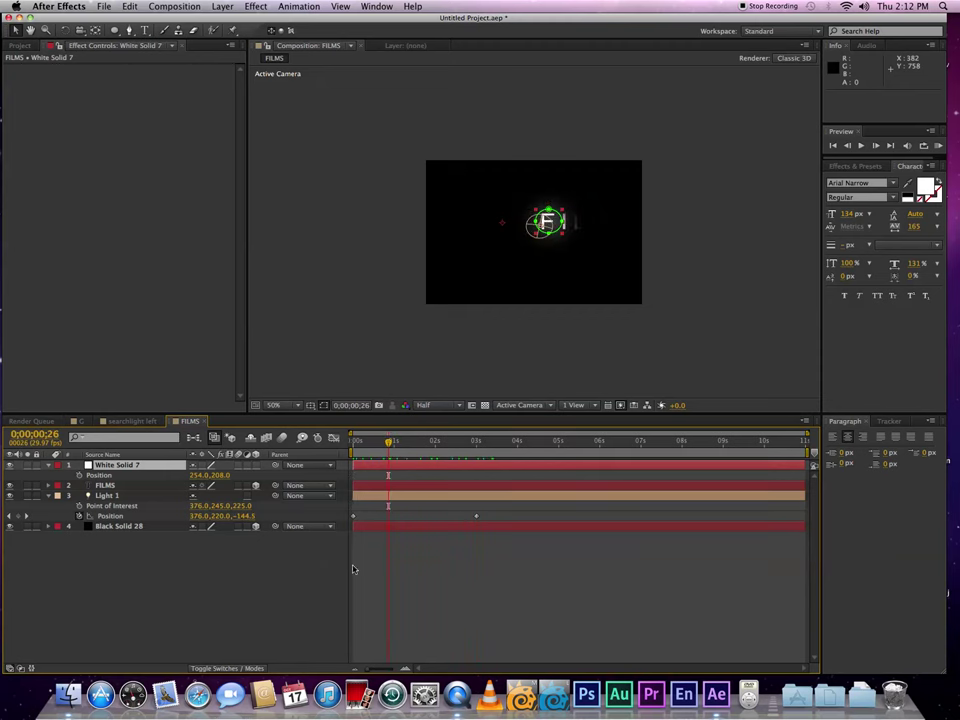
# Step: Create a new composition named Final with a 15-second duration
pyautogui.press('super+n')
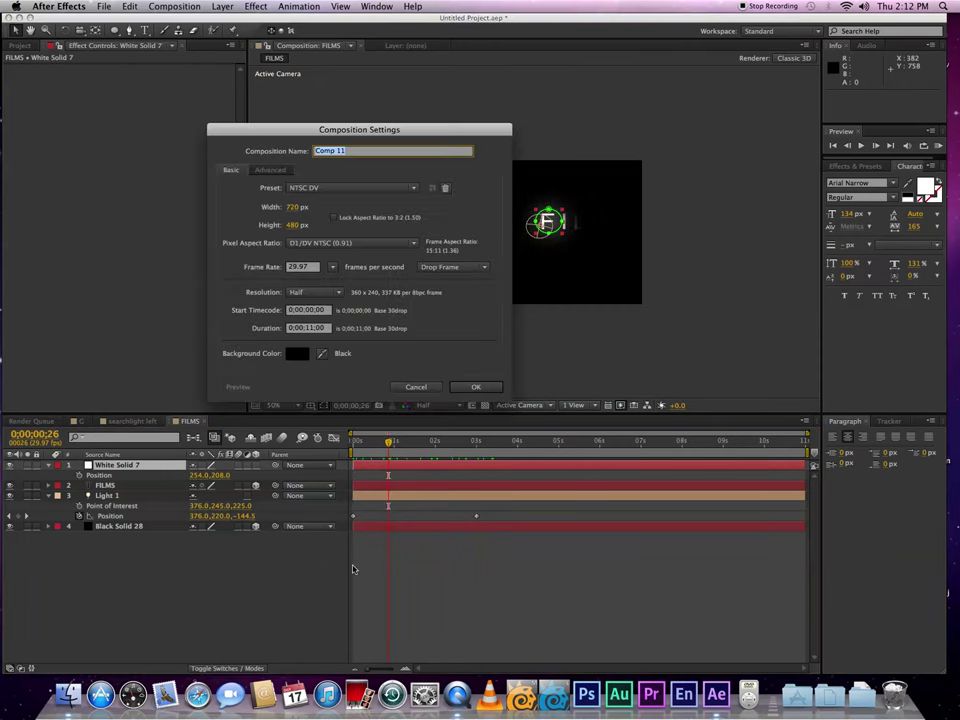
pyautogui.write('Final')
pyautogui.click(322, 328)
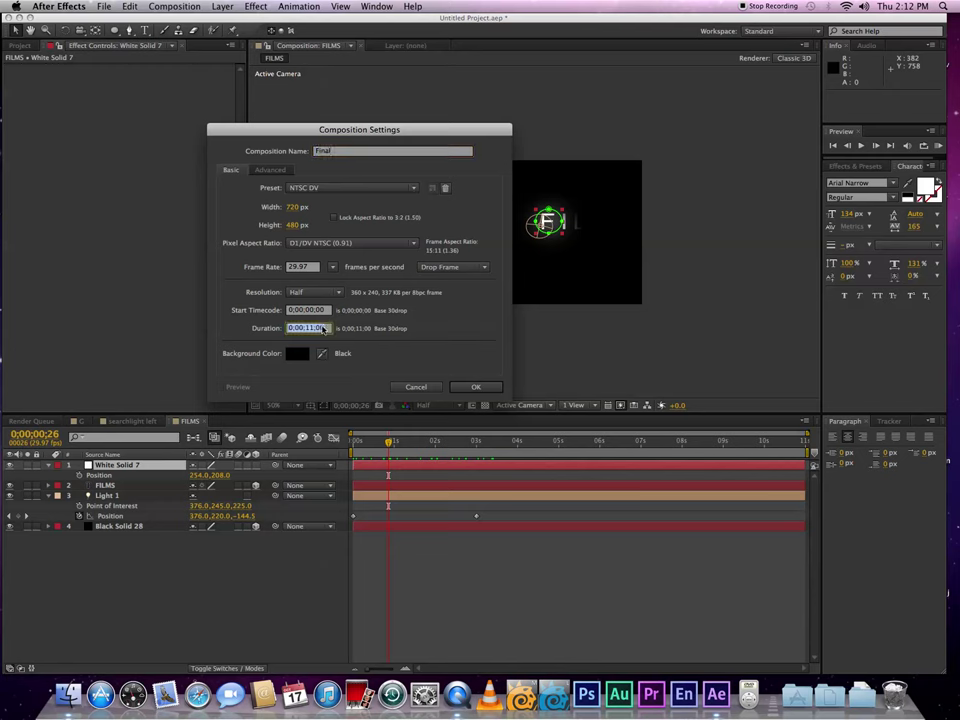
pyautogui.write('1500')
pyautogui.press('Return')
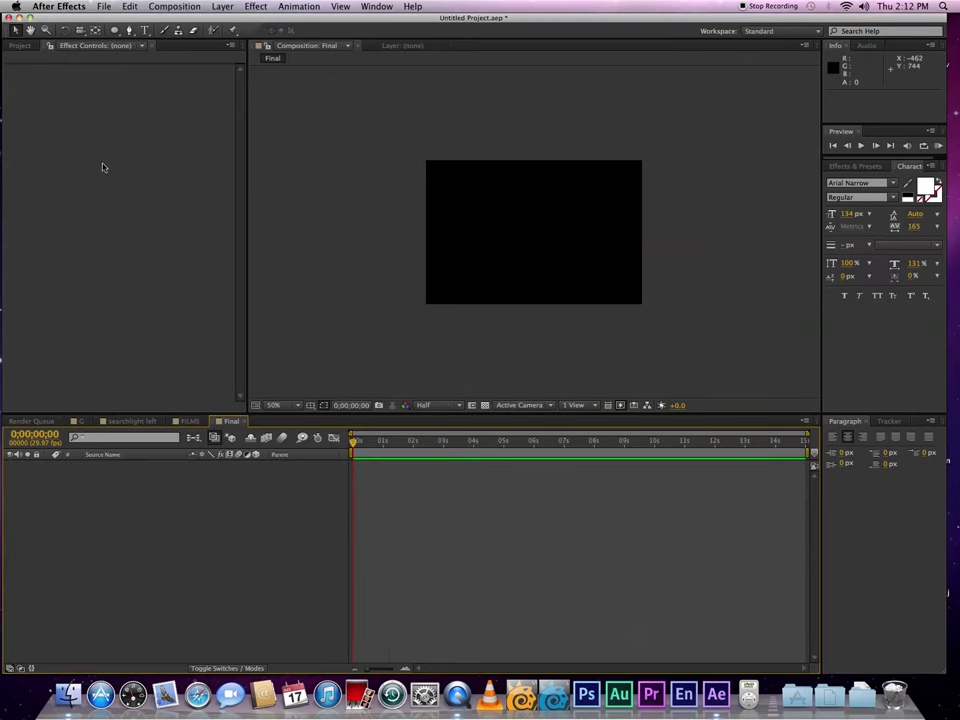
# Step: Add the G, searchlight left, searchlight right and FILMS comps as layers in Final
pyautogui.click(21, 47)
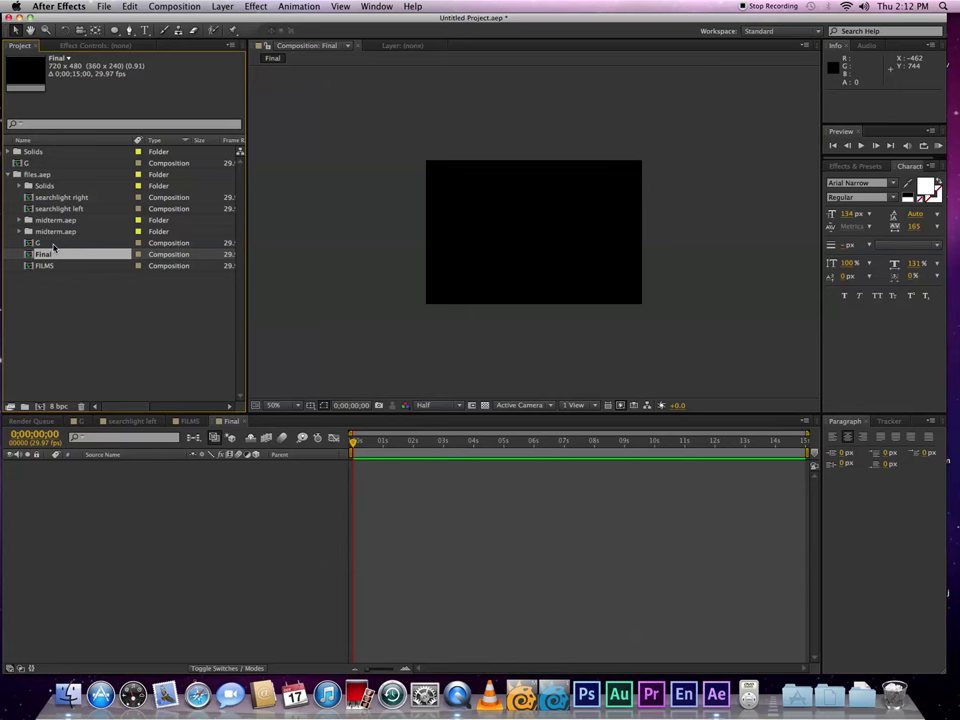
pyautogui.moveTo(55, 245); pyautogui.dragTo(82, 474)
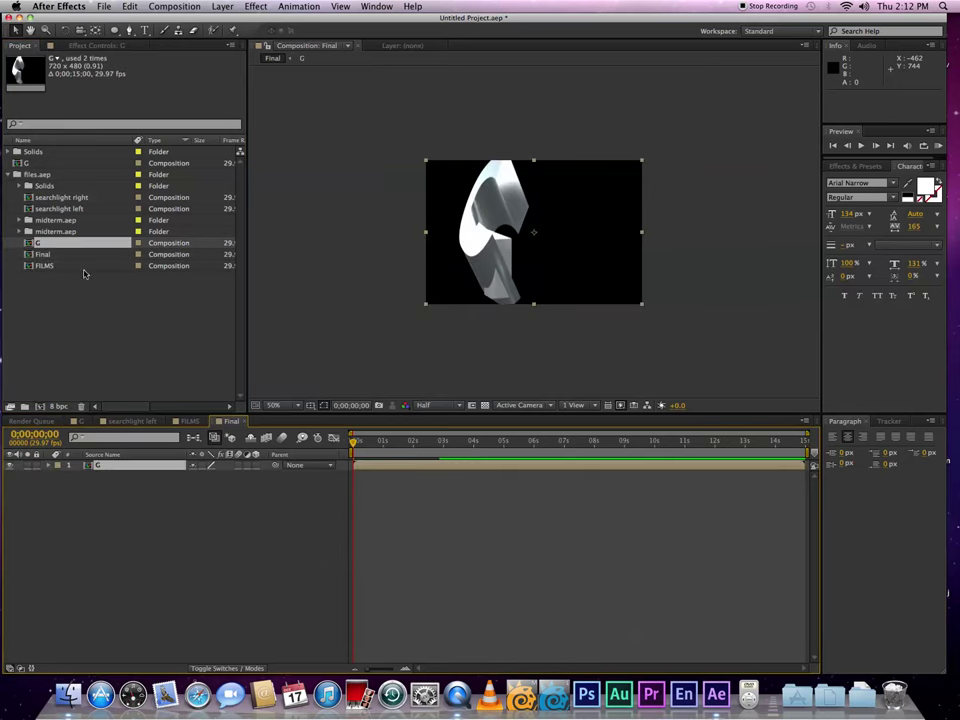
pyautogui.moveTo(60, 209); pyautogui.dragTo(95, 472)
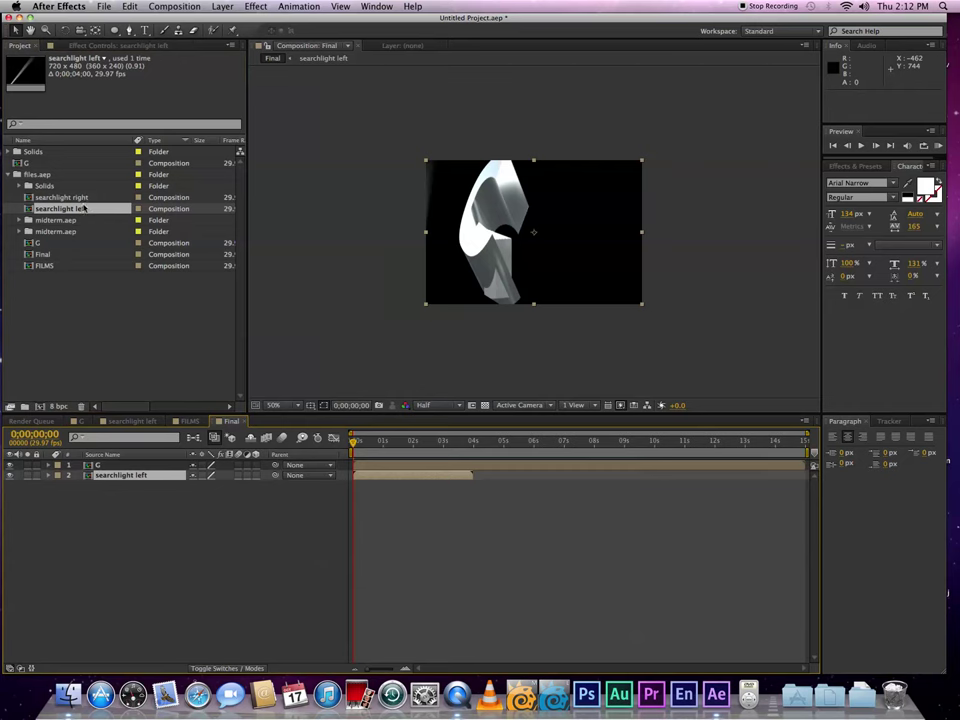
pyautogui.moveTo(62, 197); pyautogui.dragTo(100, 485)
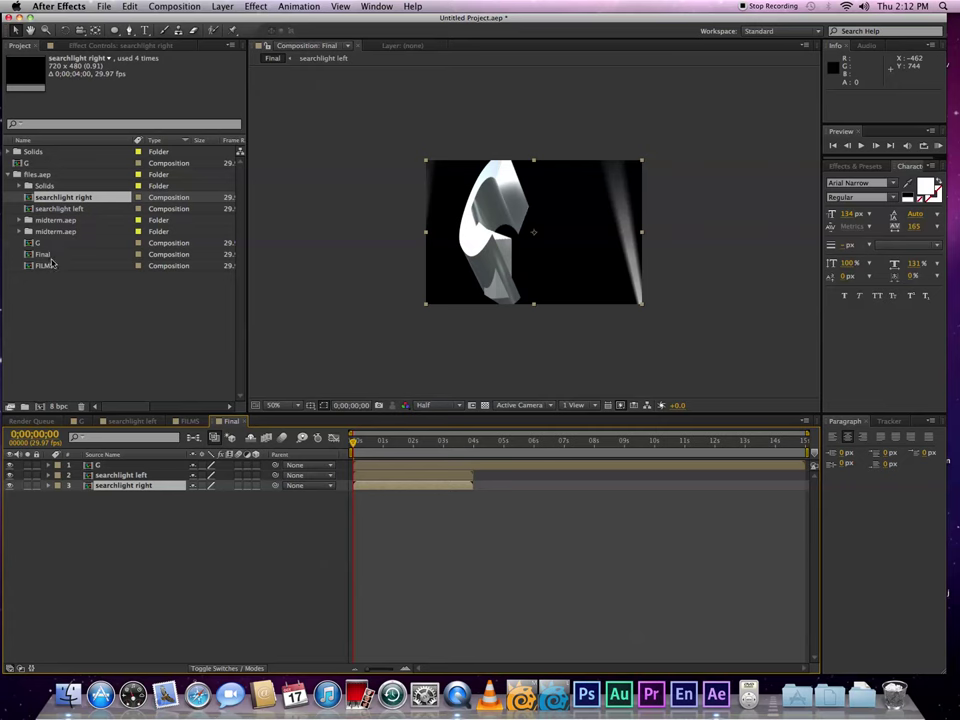
pyautogui.moveTo(44, 265); pyautogui.dragTo(97, 511)
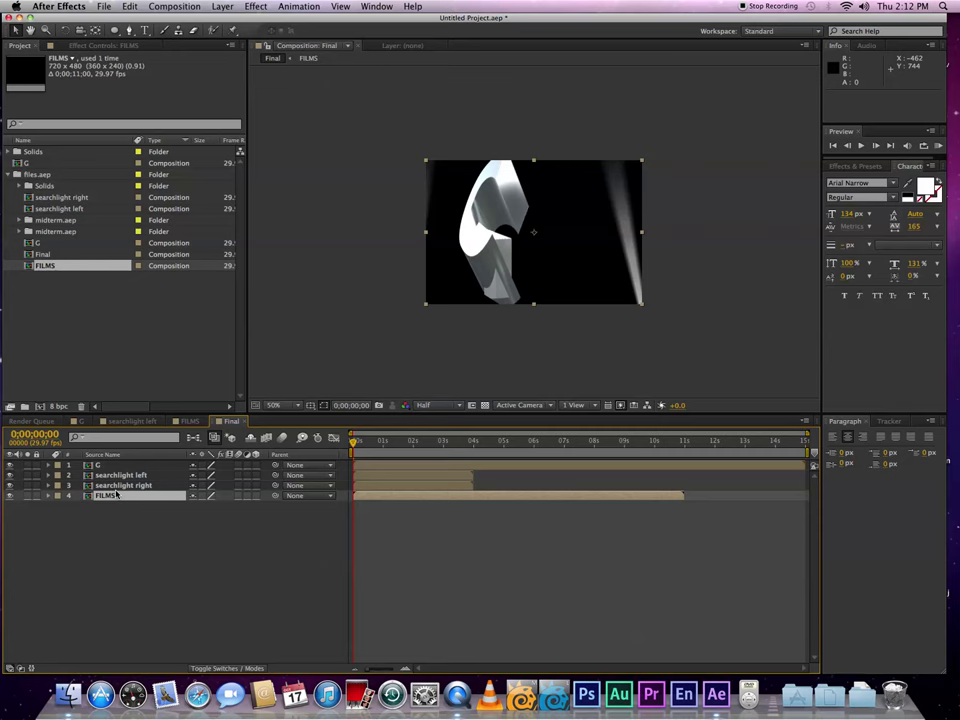
# Step: Keyframe the G layer's opacity from 0% at 0;00 to 100% at frame 15
pyautogui.click(103, 466)
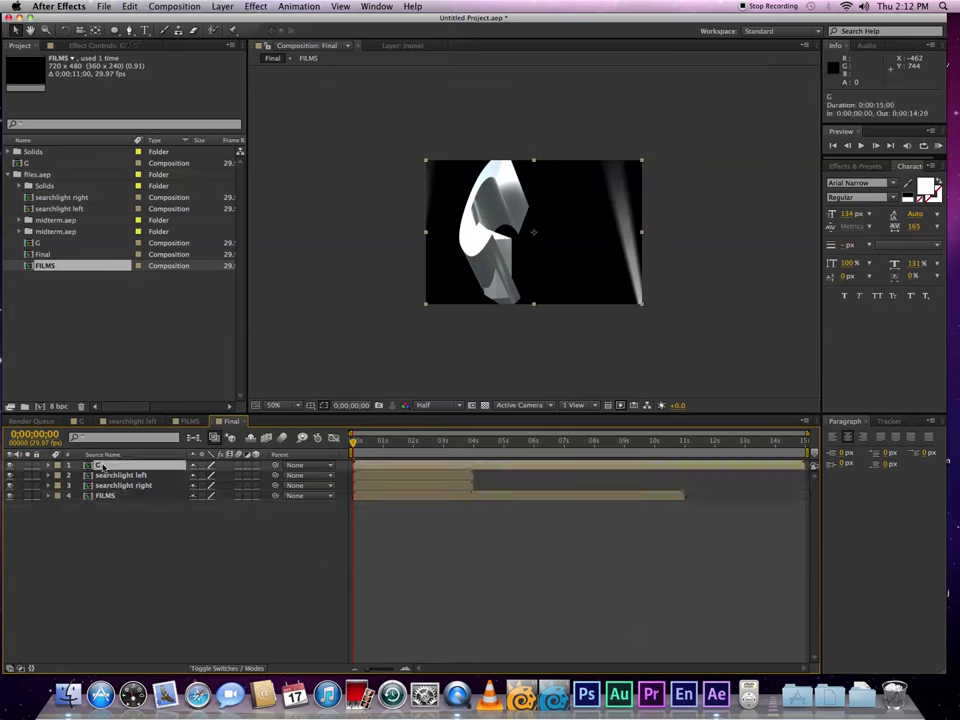
pyautogui.press('t')
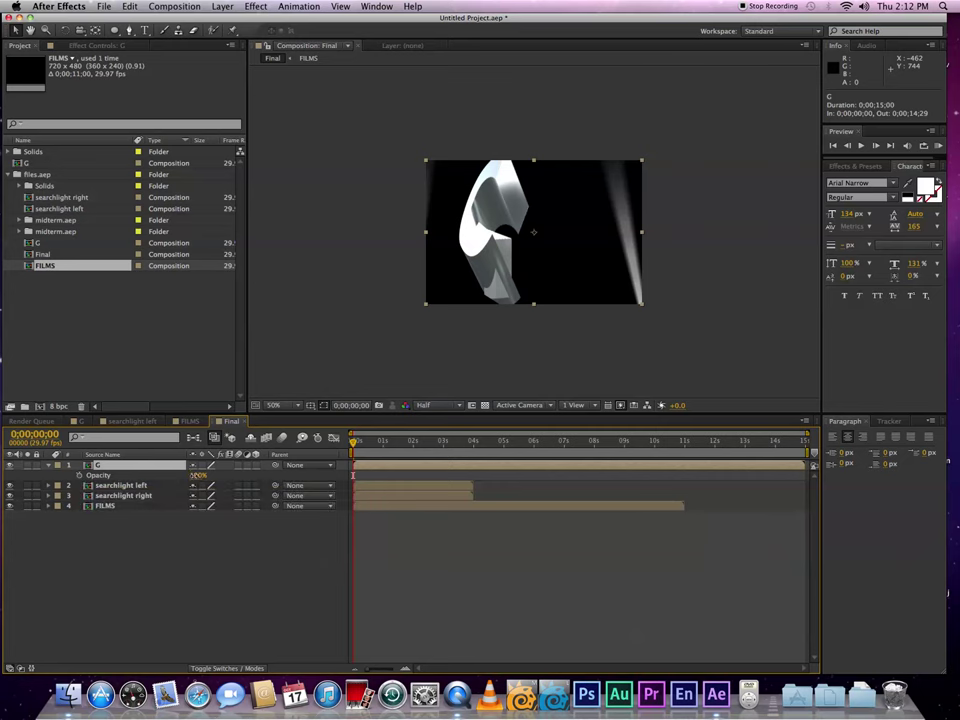
pyautogui.click(197, 476)
pyautogui.write('0')
pyautogui.press('Return')
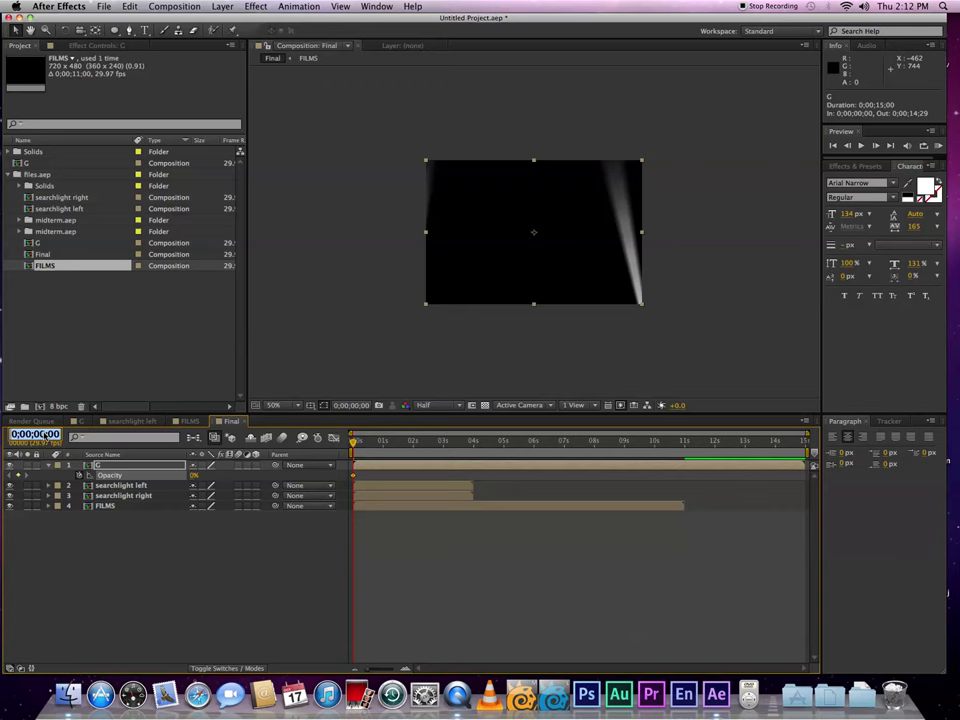
pyautogui.write('15')
pyautogui.press('Return')
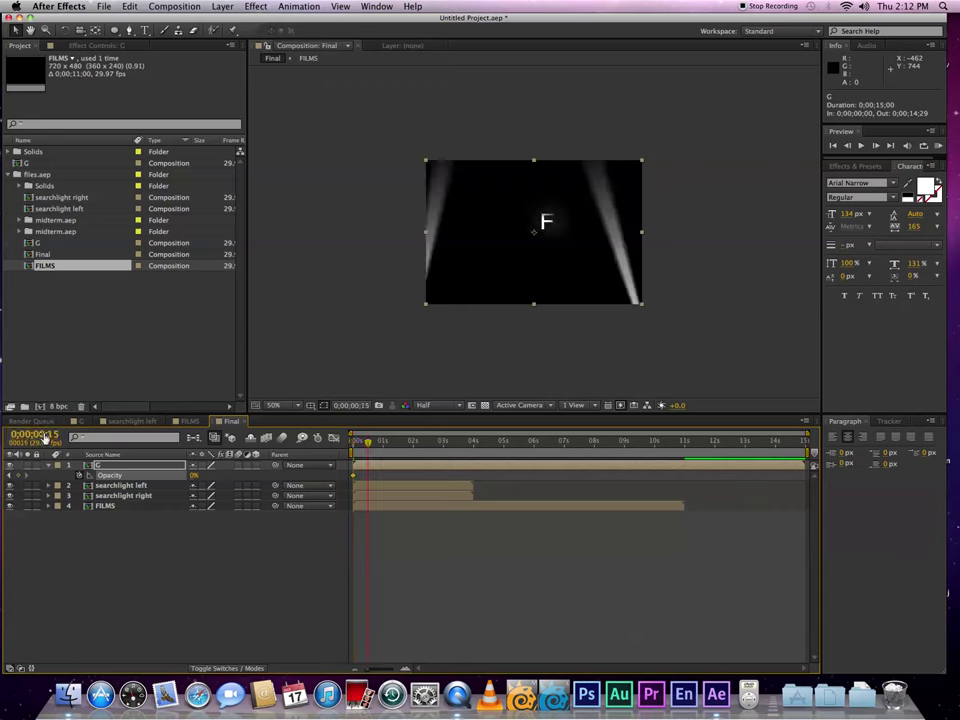
pyautogui.moveTo(225, 476); pyautogui.dragTo(262, 476)
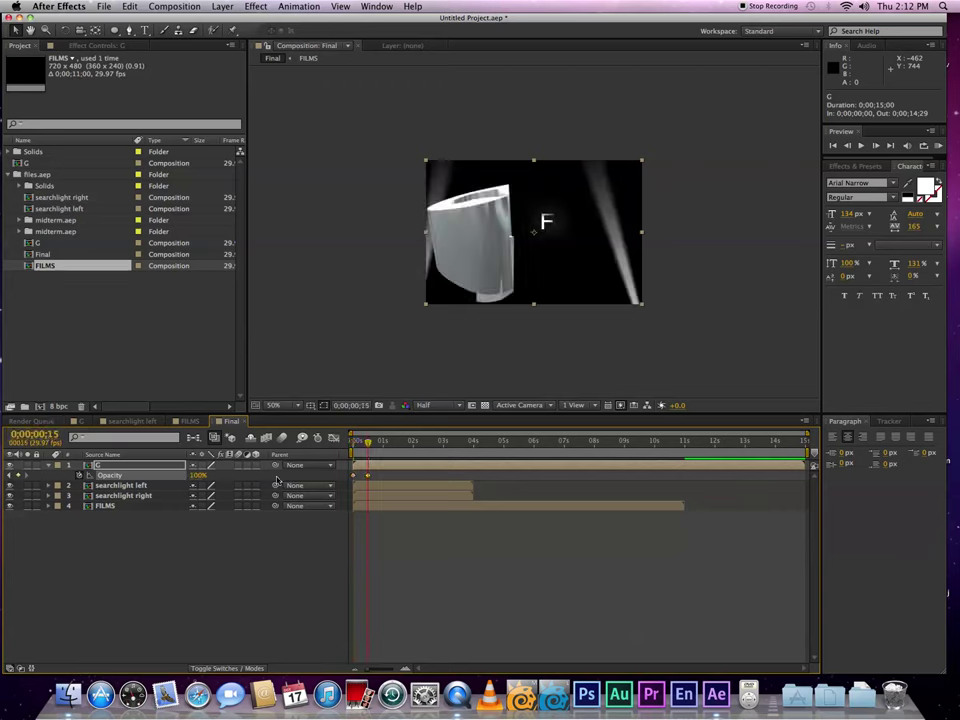
pyautogui.click(156, 489)
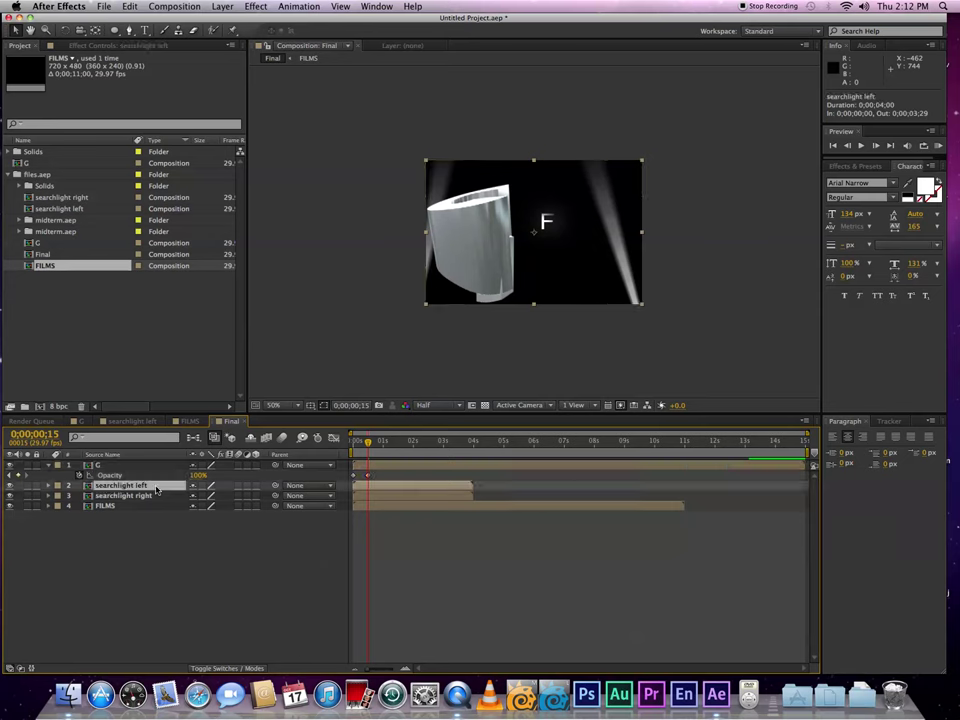
# Step: Keyframe both searchlight layers at 100% opacity at 0;00;03;08
pyautogui.keyDown('shift'); pyautogui.click(149, 496); pyautogui.keyUp('shift')
pyautogui.press('t')
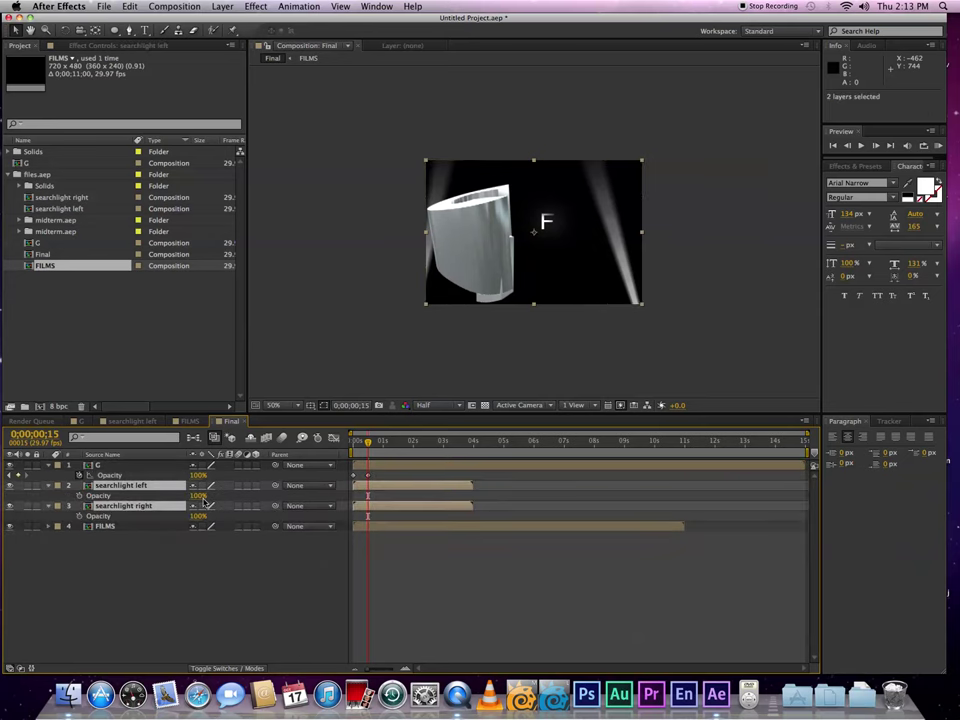
pyautogui.click(30, 434)
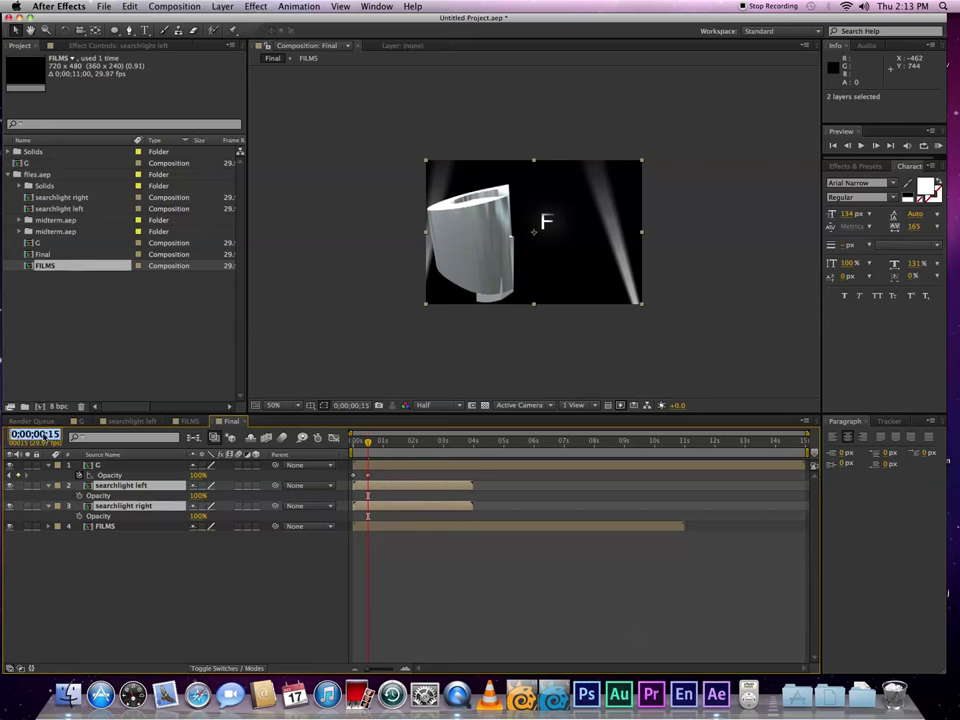
pyautogui.write('508')
pyautogui.press('Return')
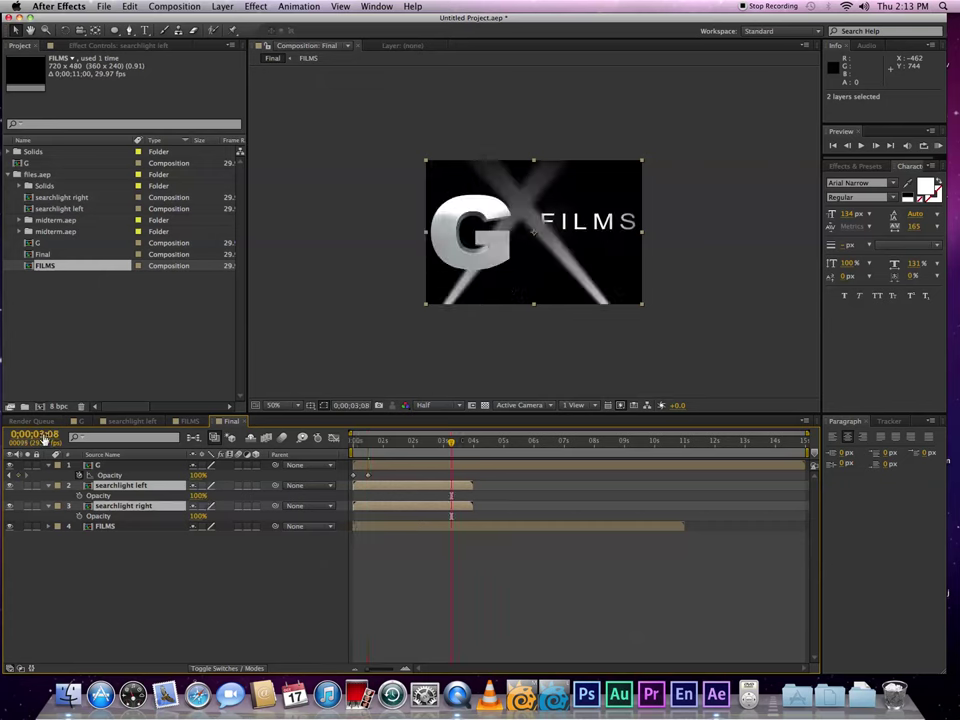
pyautogui.click(198, 496)
pyautogui.click(79, 495)
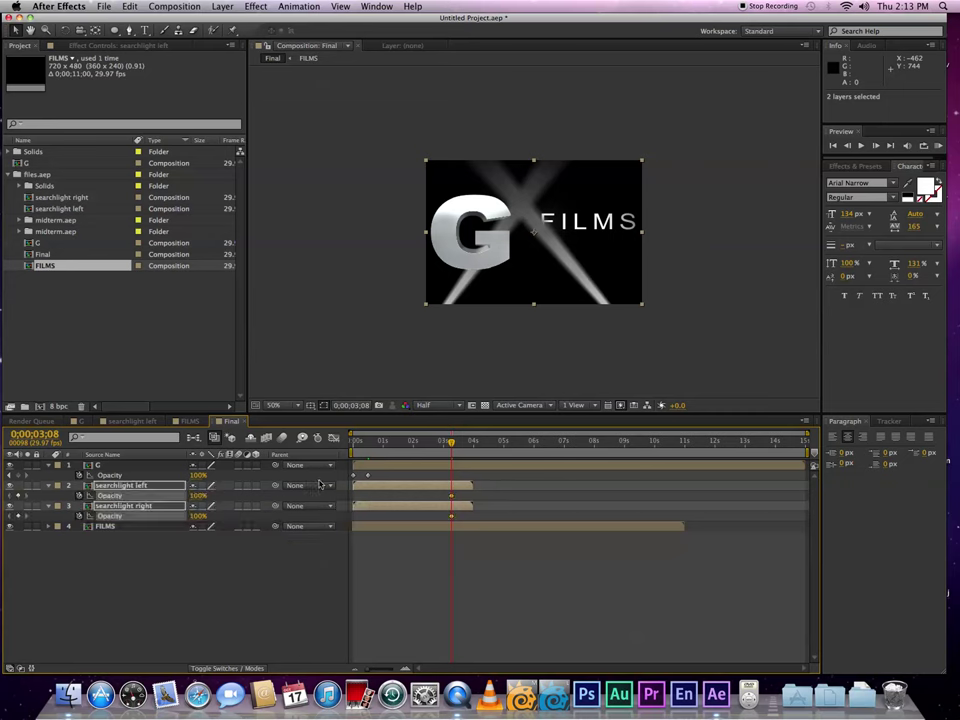
# Step: Set both searchlights' opacity to 0% at 0;00;04;00
pyautogui.click(34, 434)
pyautogui.write('4;0')
pyautogui.write('0')
pyautogui.press('Return')
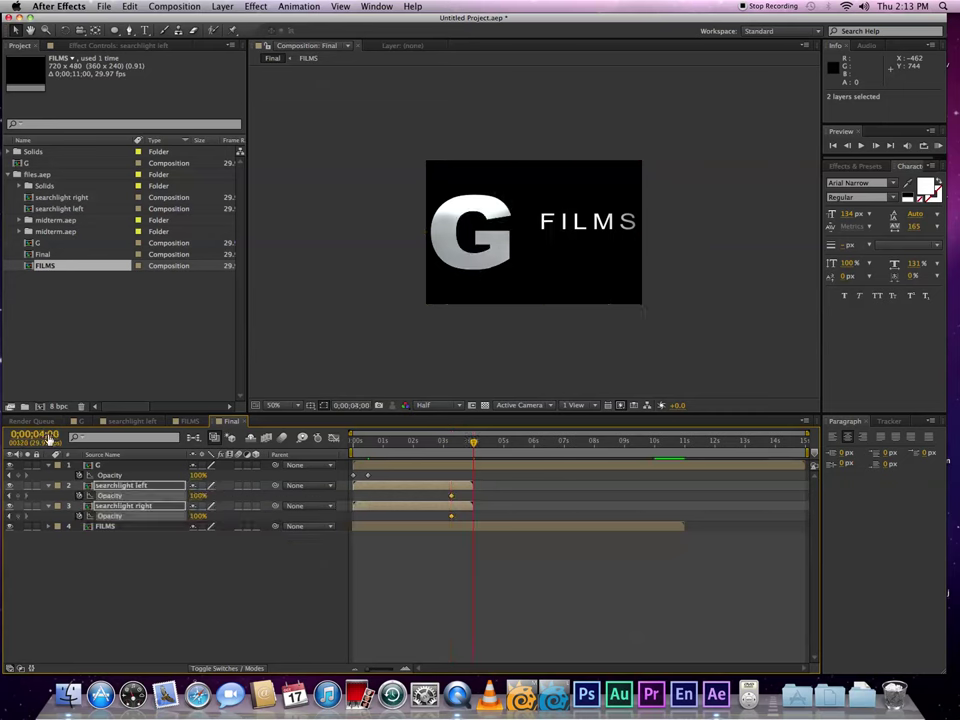
pyautogui.click(200, 495)
pyautogui.write('0')
pyautogui.press('Return')
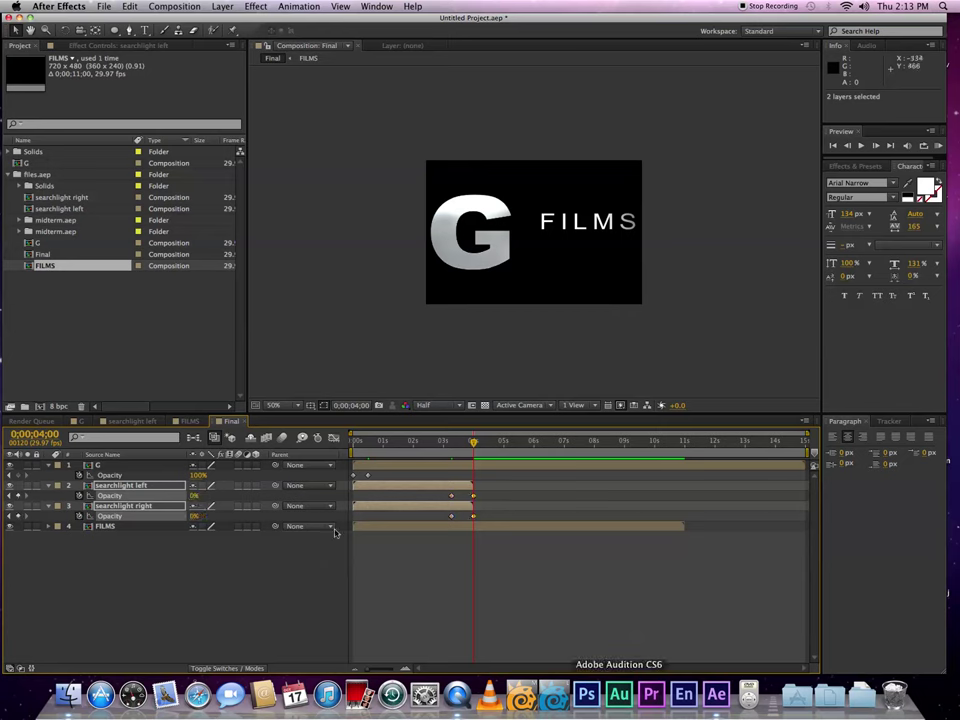
# Step: Move the FILMS layer to start at 4 seconds and keyframe its Opacity at 0% there
pyautogui.click(106, 527)
pyautogui.press('t')
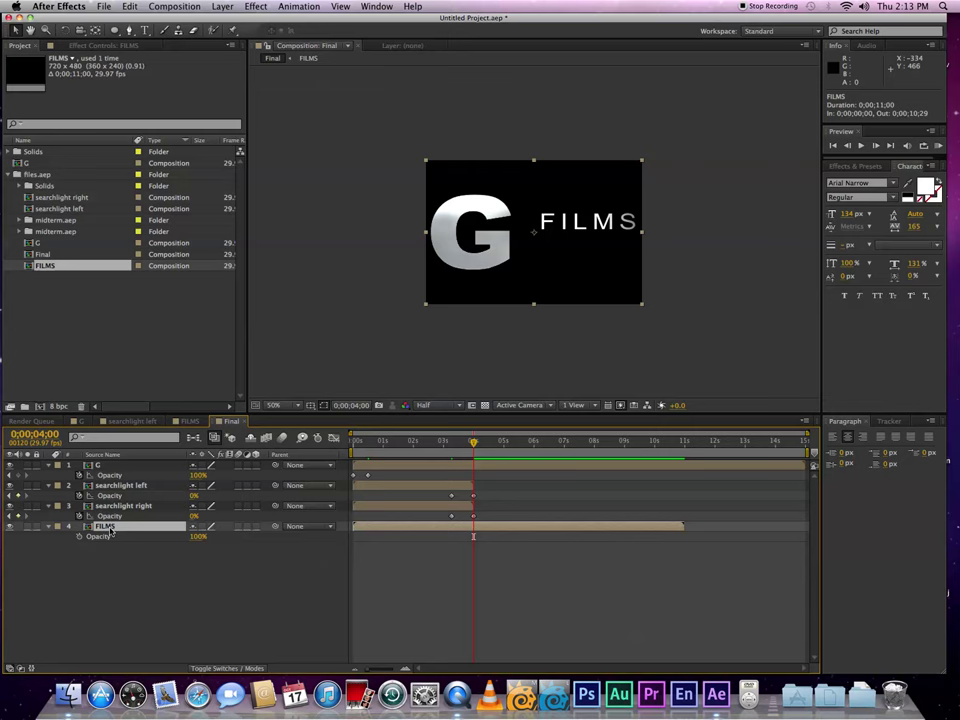
pyautogui.moveTo(359, 528); pyautogui.dragTo(480, 528)
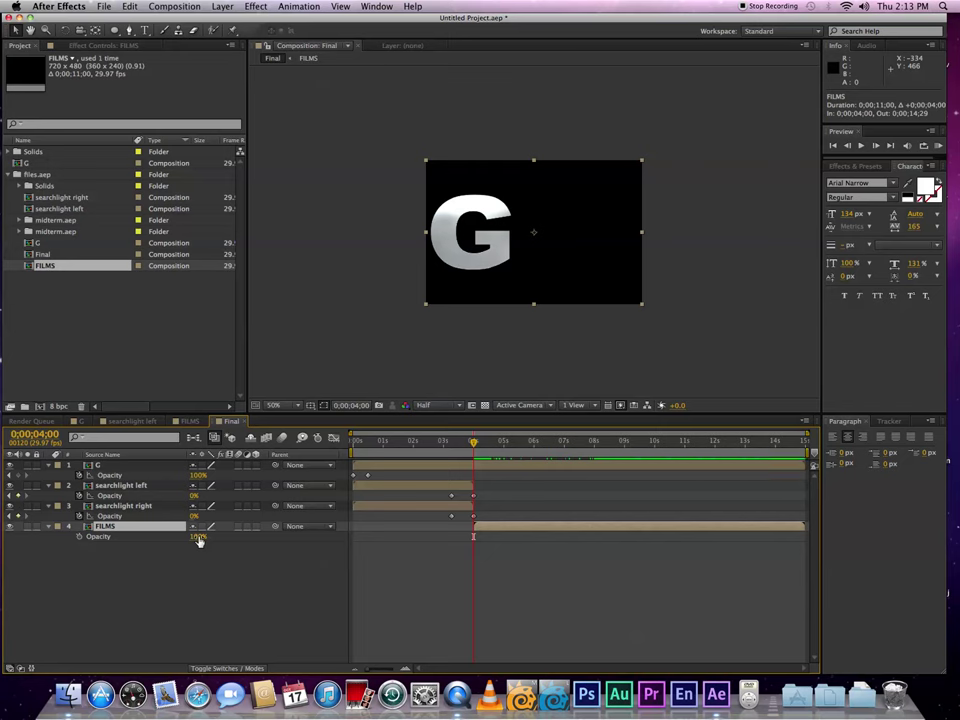
pyautogui.click(199, 538)
pyautogui.click(79, 536)
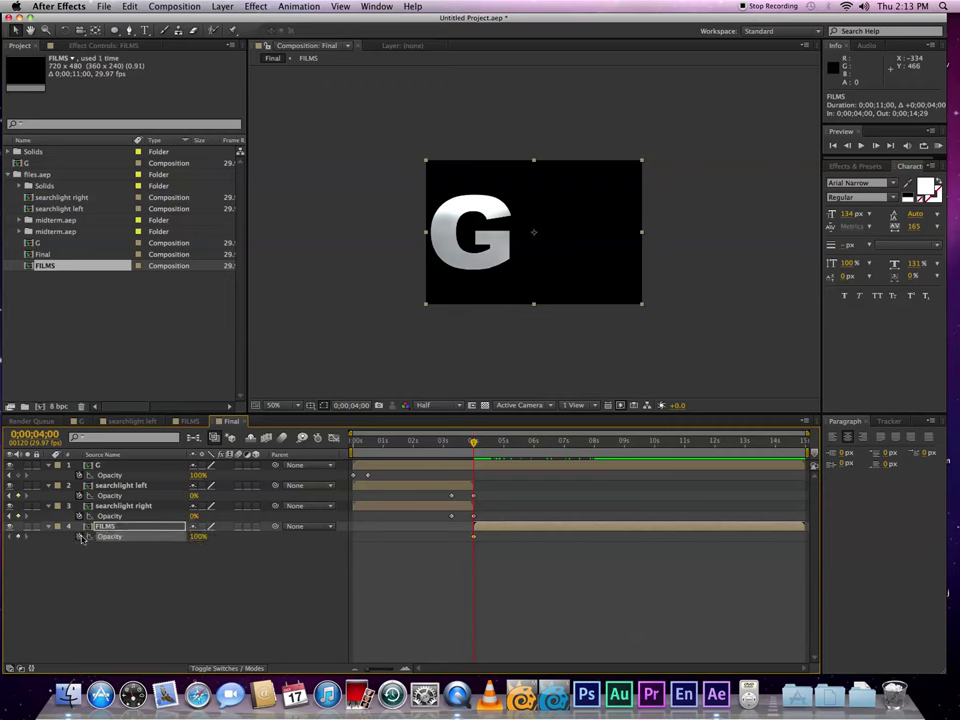
pyautogui.click(196, 538)
pyautogui.write('0')
pyautogui.press('Return')
# Step: Key the FILMS Opacity at 100% at 0;00;04;10
pyautogui.click(37, 435)
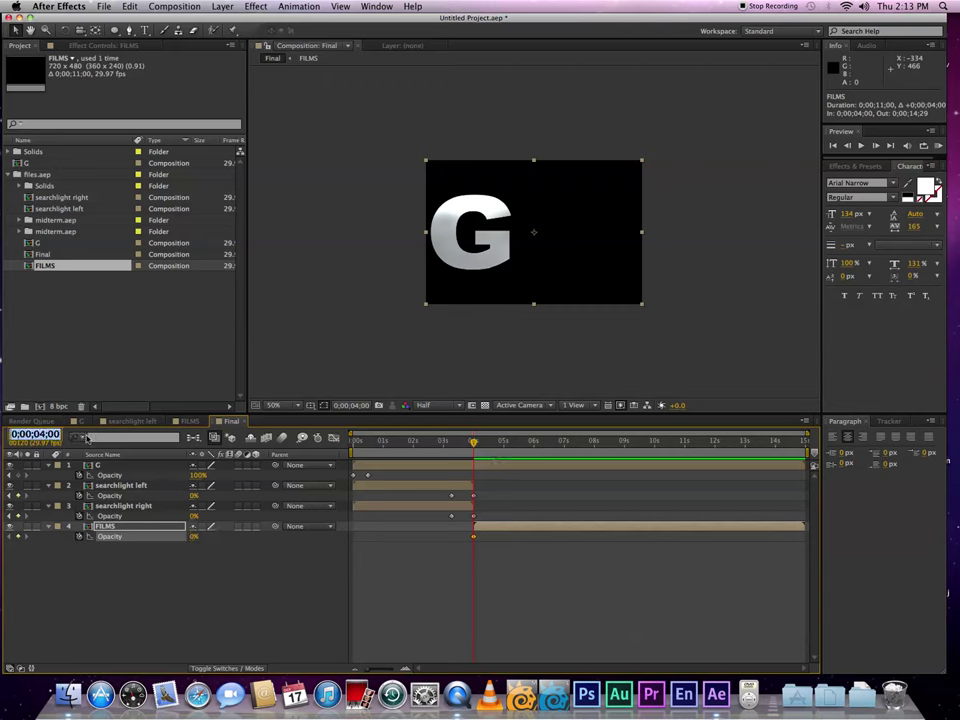
pyautogui.write('4;10')
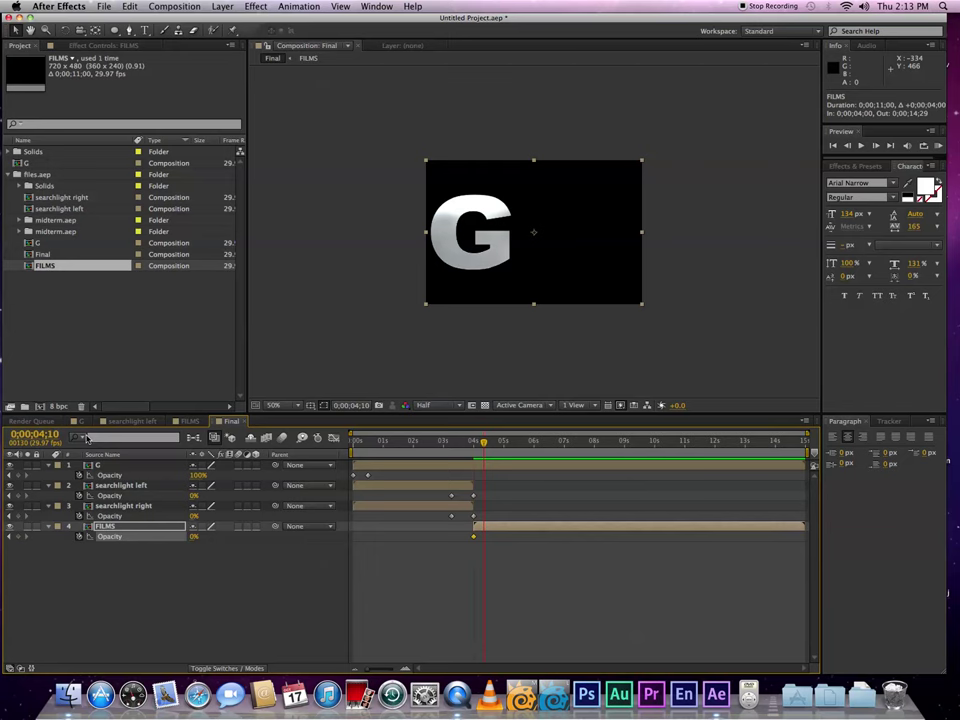
pyautogui.press('Return')
pyautogui.click(195, 541)
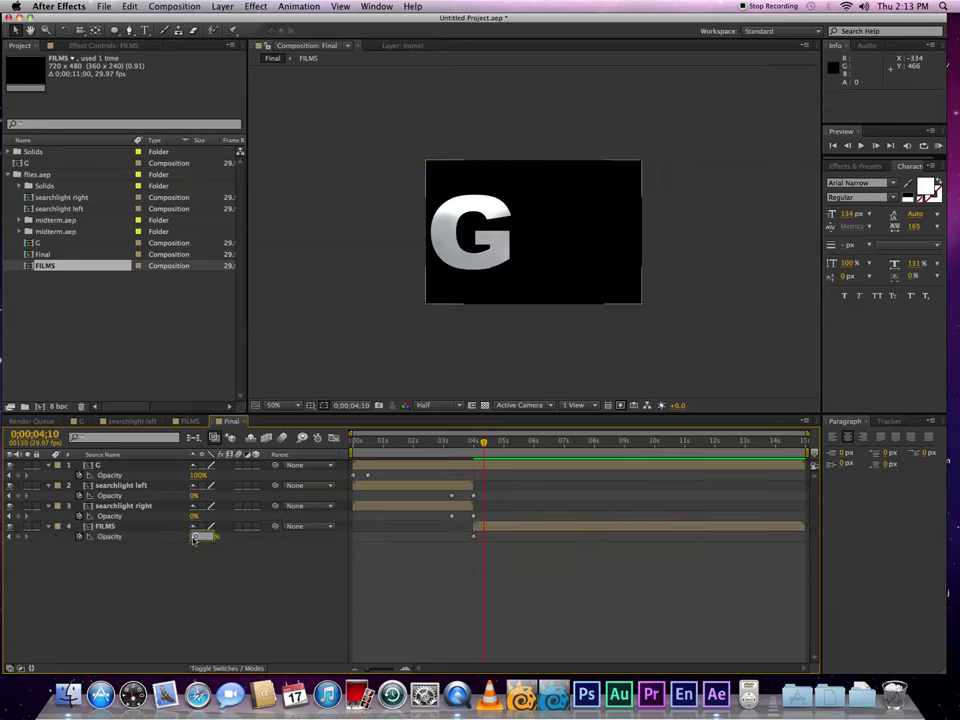
pyautogui.write('100')
pyautogui.click(542, 221)
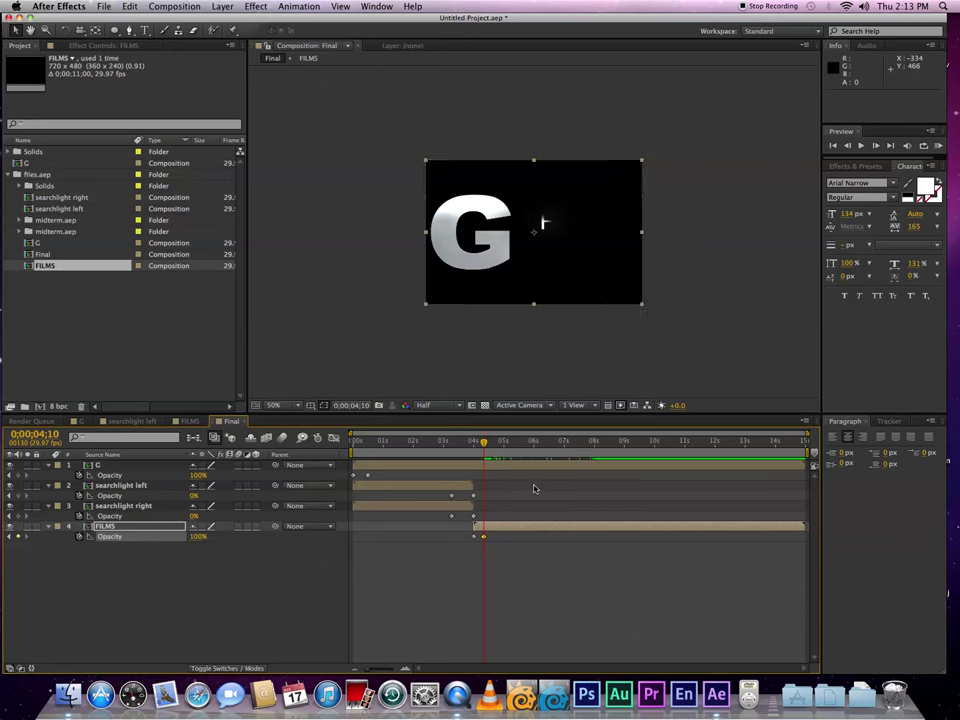
# Step: Run a RAM Preview of the Final comp with the G logo, searchlights and FILMS fade
pyautogui.press('KP_0')
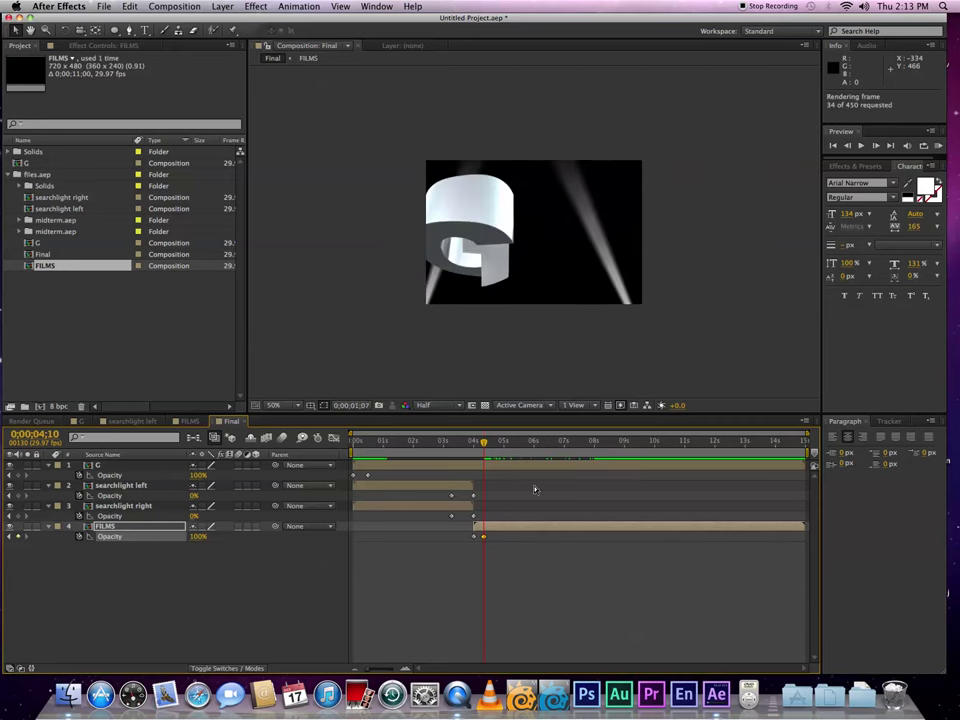